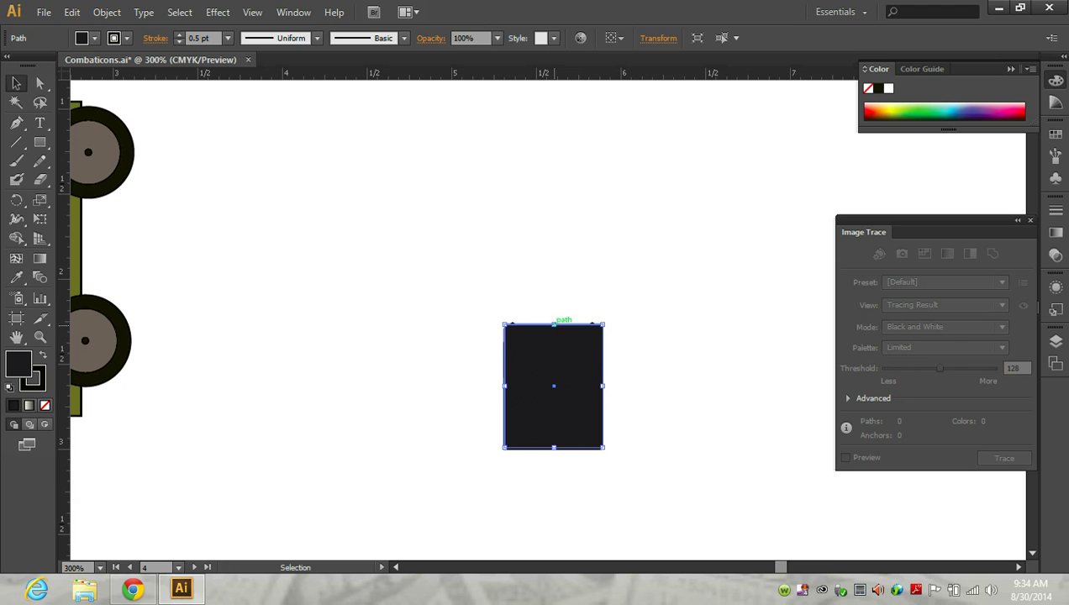
Step: Shorten the black rectangle slightly from its upper edge and move it up and left, clear of the blue and orange head
left_click_drag(554, 324, 554, 341)
left_click_drag(565, 381, 354, 298)
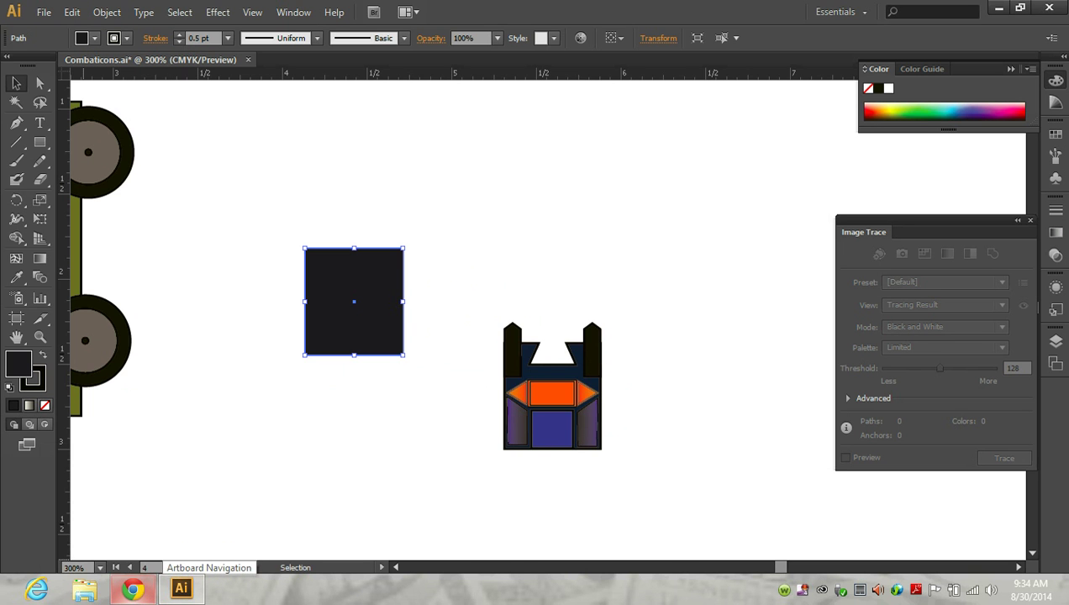
Step: Switch to Chrome to examine the Combaticons reference image, and return to the Combaticons.ai drawing in Illustrator
mouse_move(133, 590)
left_click(132, 505)
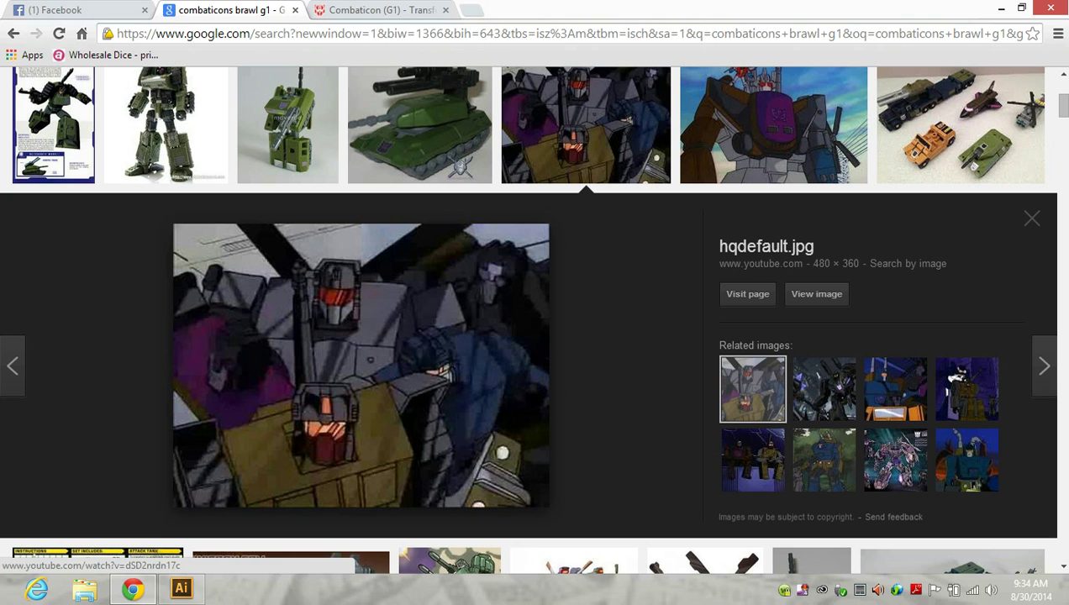
mouse_move(181, 589)
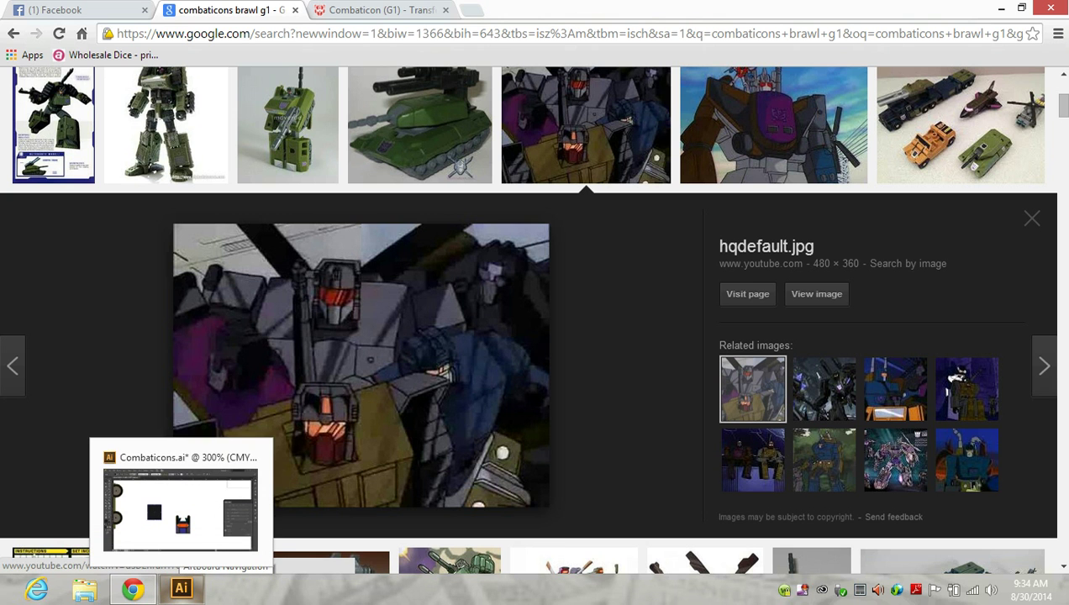
left_click(180, 504)
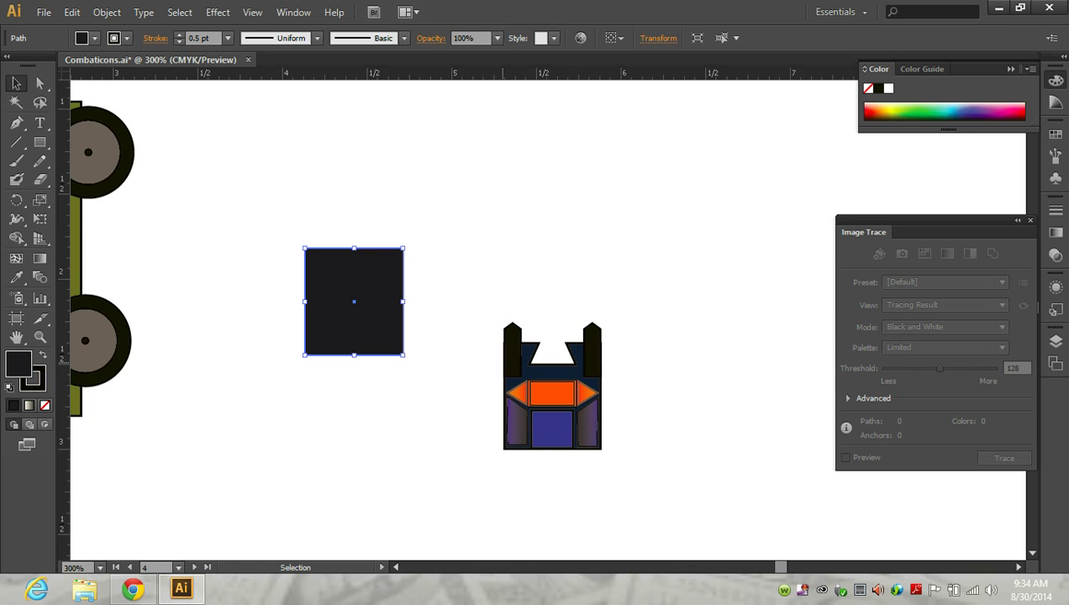
Step: Draw a large black hexagon above the head with the Polygon tool and undo the stray extra shape
left_click(40, 143)
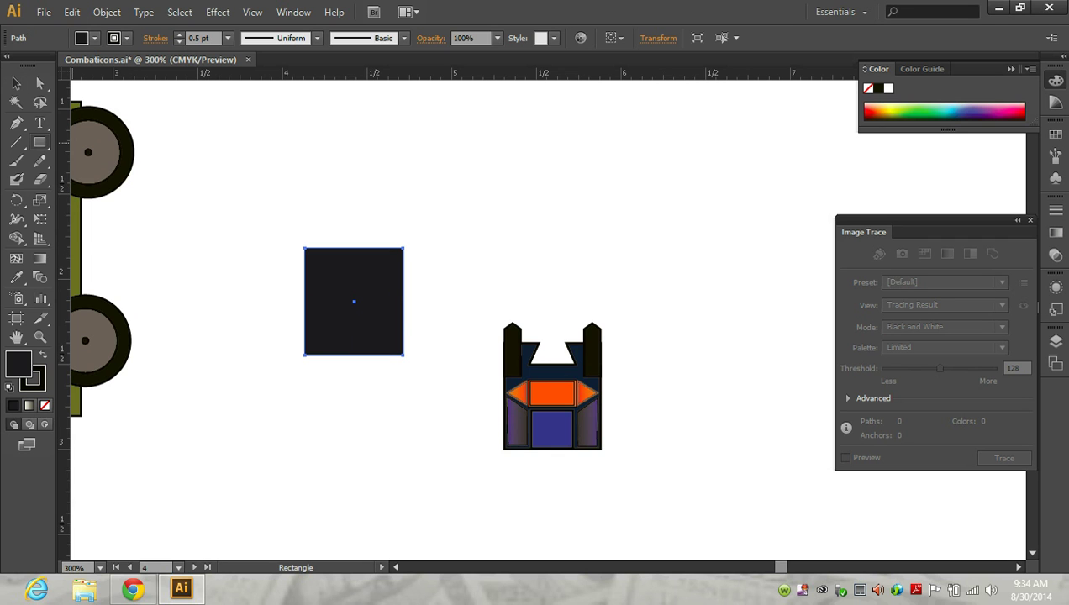
left_click_drag(39, 142, 101, 198)
left_click(492, 136)
left_click(508, 326)
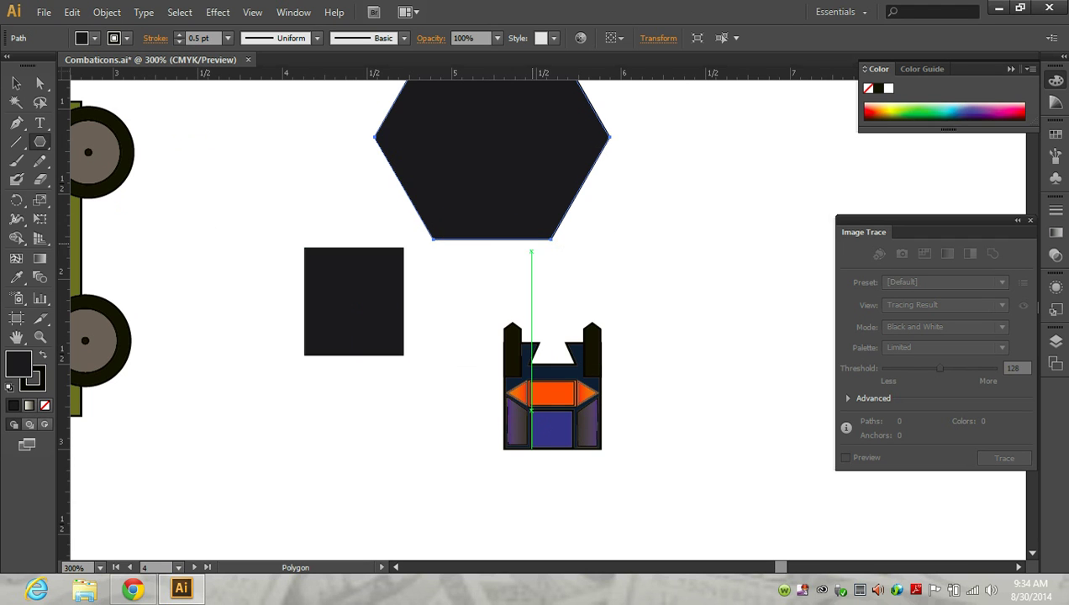
scroll(538, 320, "up", 4)
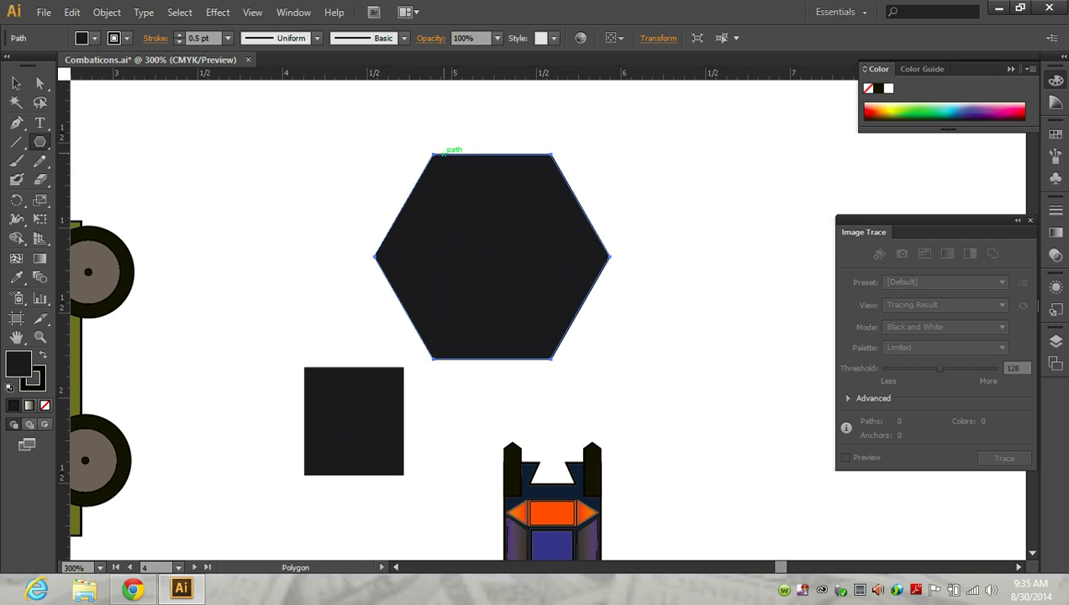
left_click_drag(507, 272, 547, 179)
key("ctrl+z")
Step: Move the hexagon to the upper-right corner of the artboard and scale it down to roughly 60 percent
key("v")
key("ctrl+minus")
key("ctrl+minus")
left_click_drag(363, 224, 531, 193)
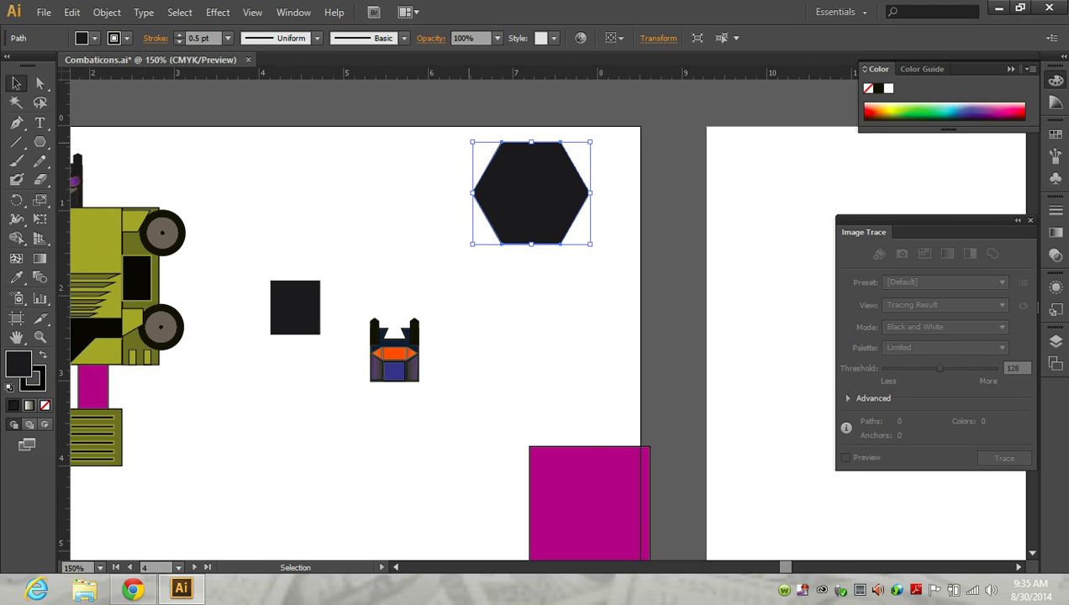
left_click_drag(472, 143, 516, 182)
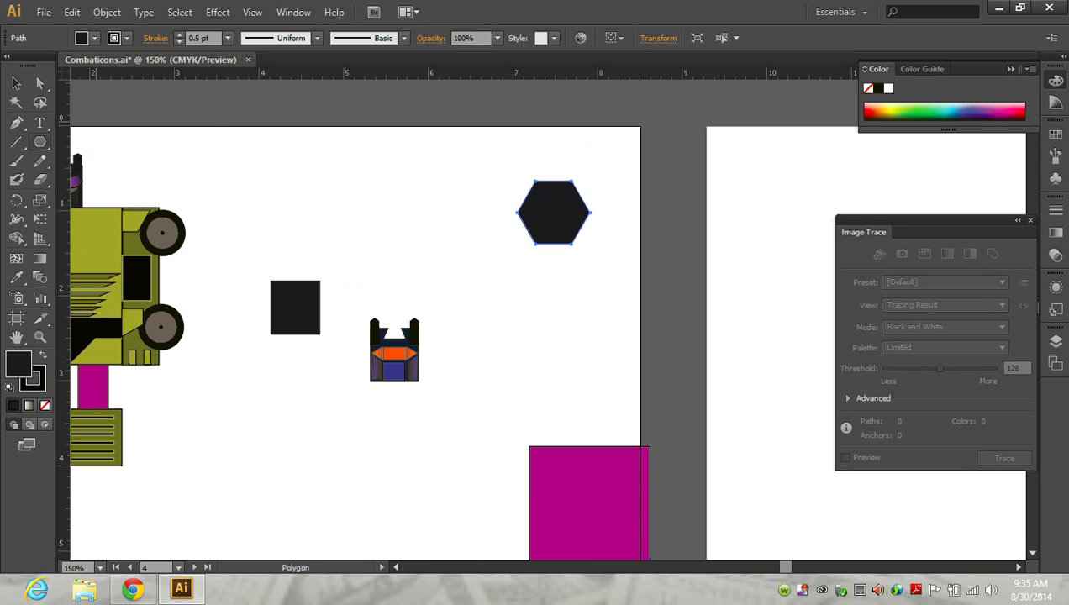
Step: Draw a rectangle as wide as the hexagon and position it over the hexagon's lower half
left_click(40, 141)
left_click(120, 141)
left_click_drag(501, 265, 566, 377)
left_click(16, 83)
left_click_drag(546, 322, 591, 266)
key("ctrl+shift+a")
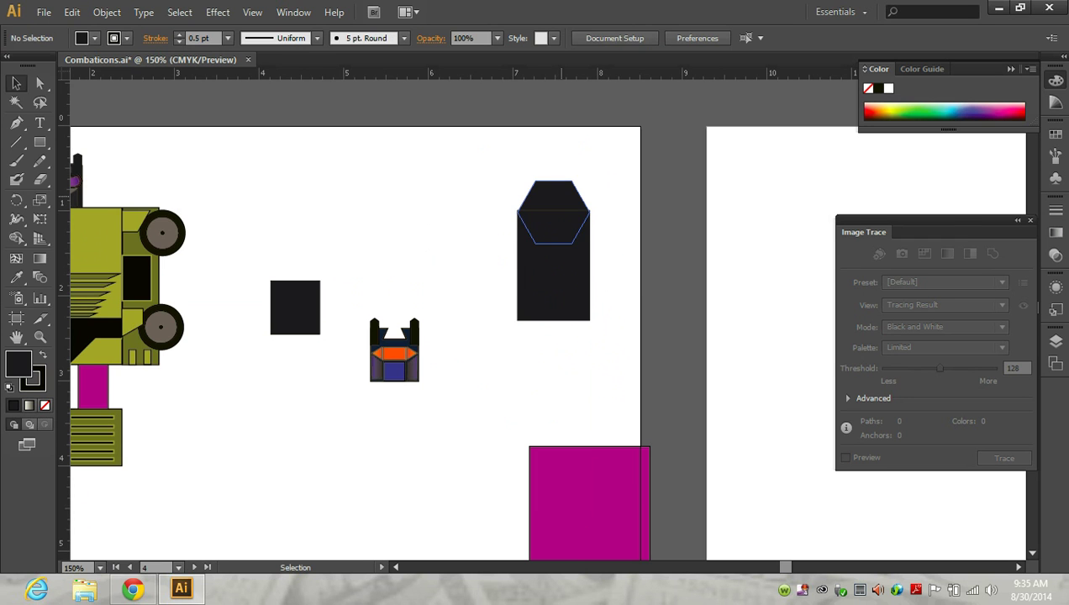
Step: Merge the hexagon and the rectangle into one tapered panel with the Shape Builder tool
mouse_move(509, 174)
left_mouse_down()
mouse_move(592, 297)
mouse_move(594, 288)
left_mouse_up()
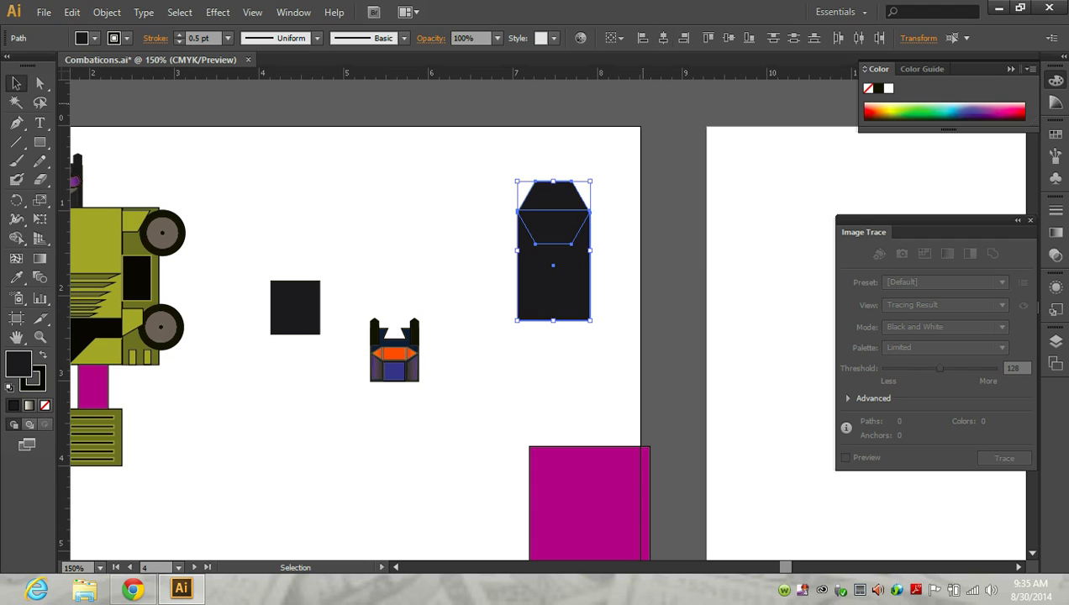
key("ctrl+shift+a")
left_click_drag(489, 165, 592, 323)
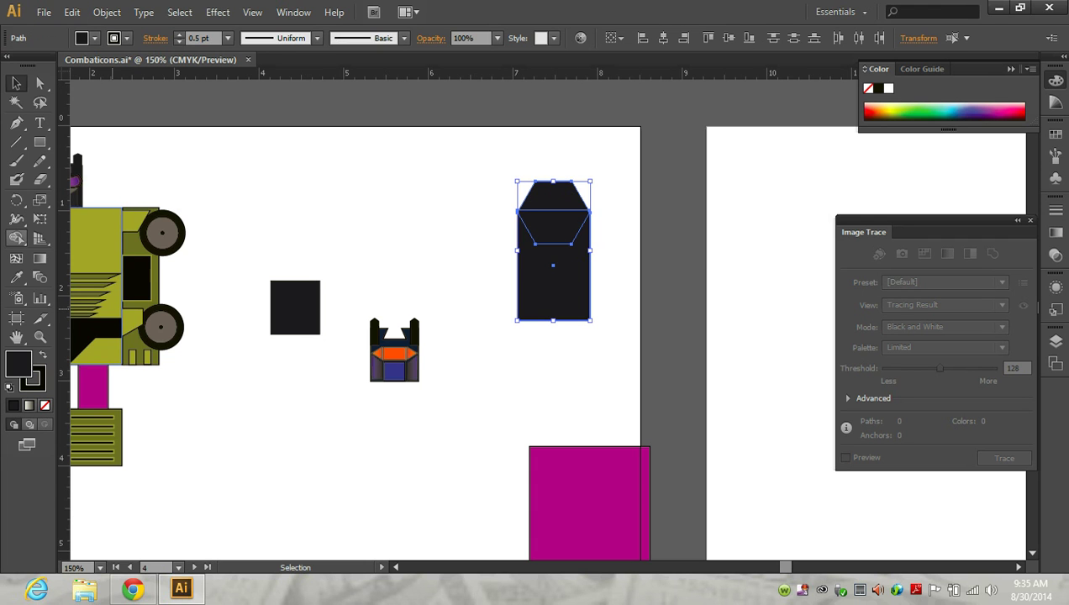
left_click(16, 238)
mouse_move(557, 233)
left_mouse_down()
mouse_move(557, 273)
mouse_move(557, 254)
left_mouse_up()
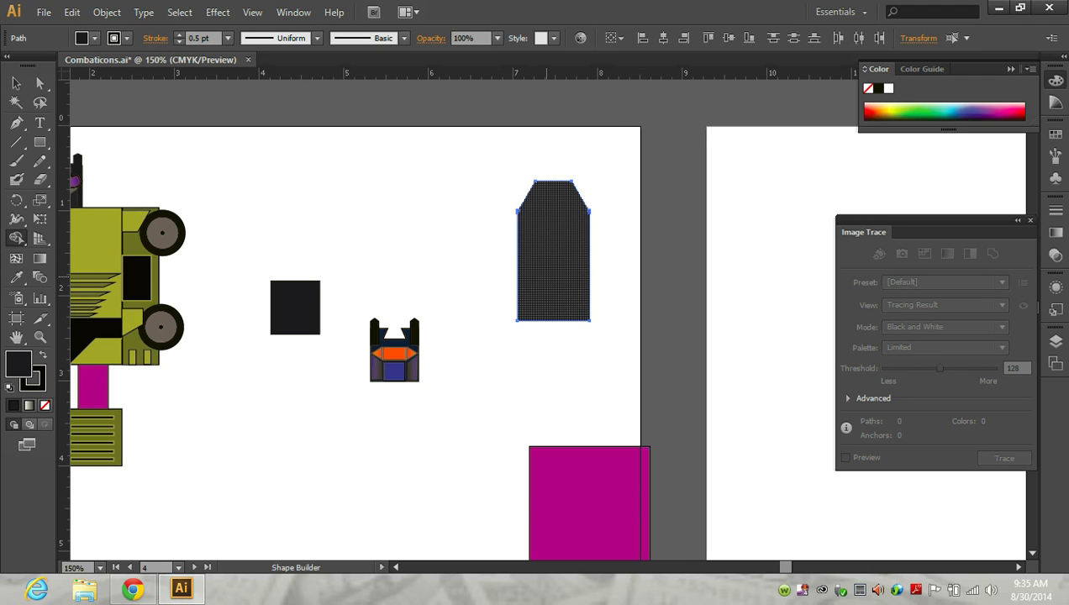
Step: Move the tapered panel into the open space below the black rectangle and the head
scroll(547, 278, "up", 2)
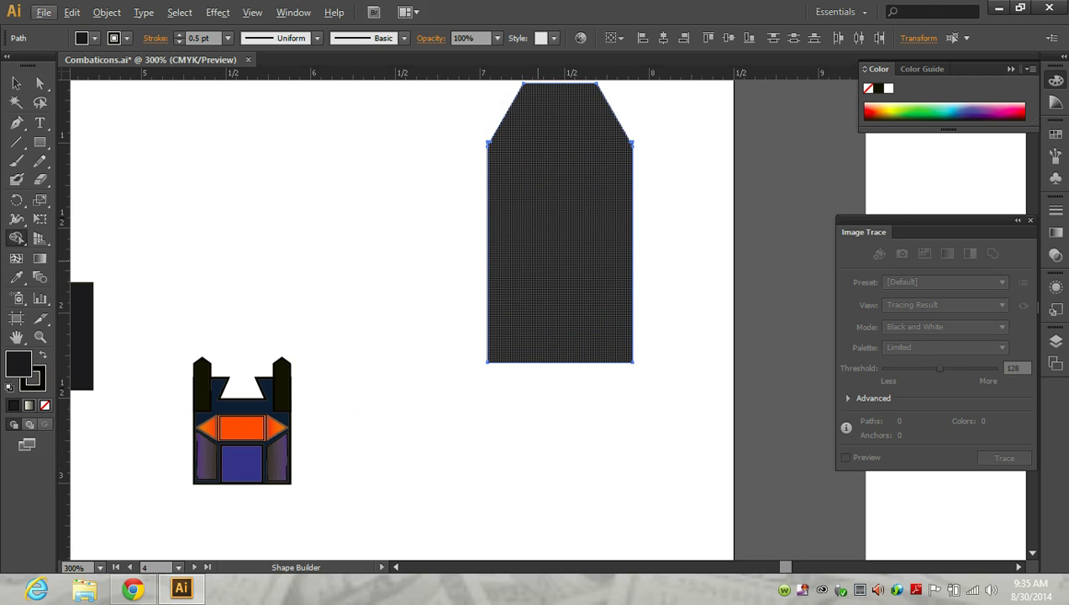
scroll(547, 277, "up", 2)
scroll(546, 277, "down", 2)
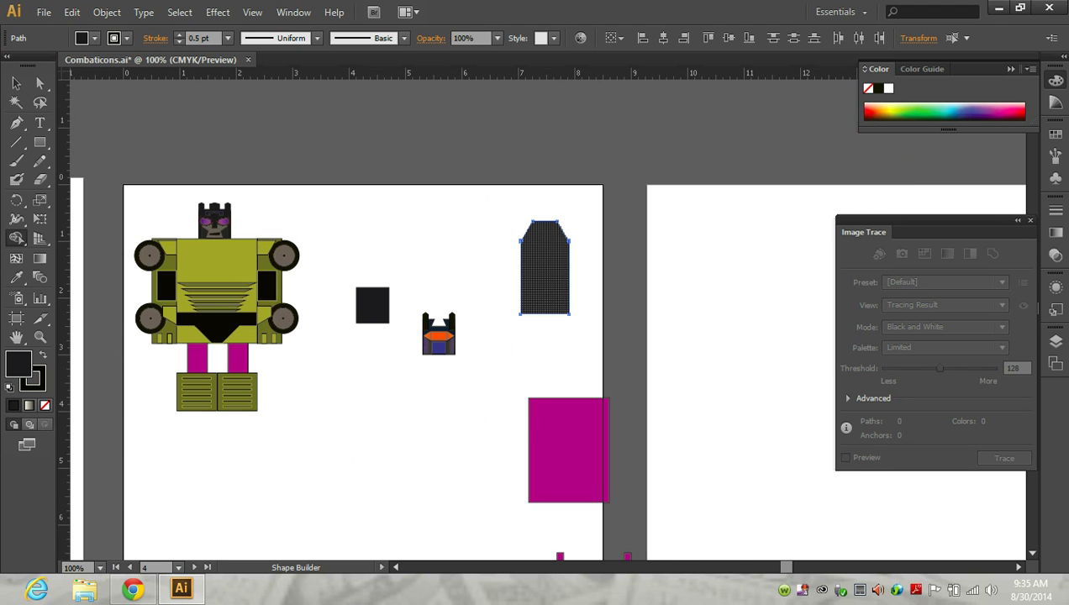
key("v")
left_click_drag(566, 273, 418, 424)
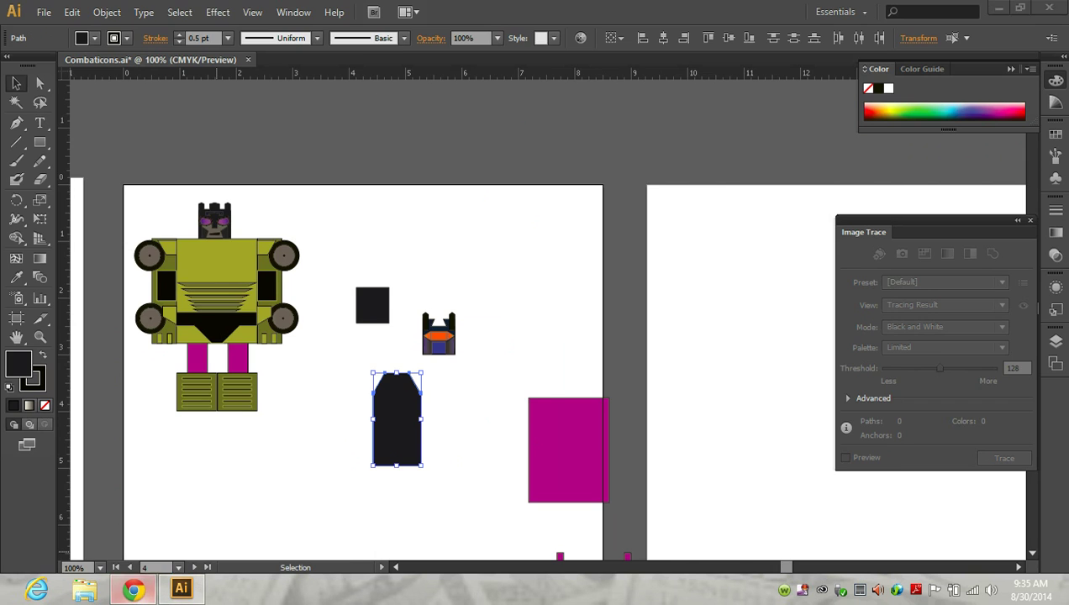
Step: Draw a rectangle right of the tapered panel, raise its right corners to form a parallelogram, and copy it to the panel's left
left_click(133, 591)
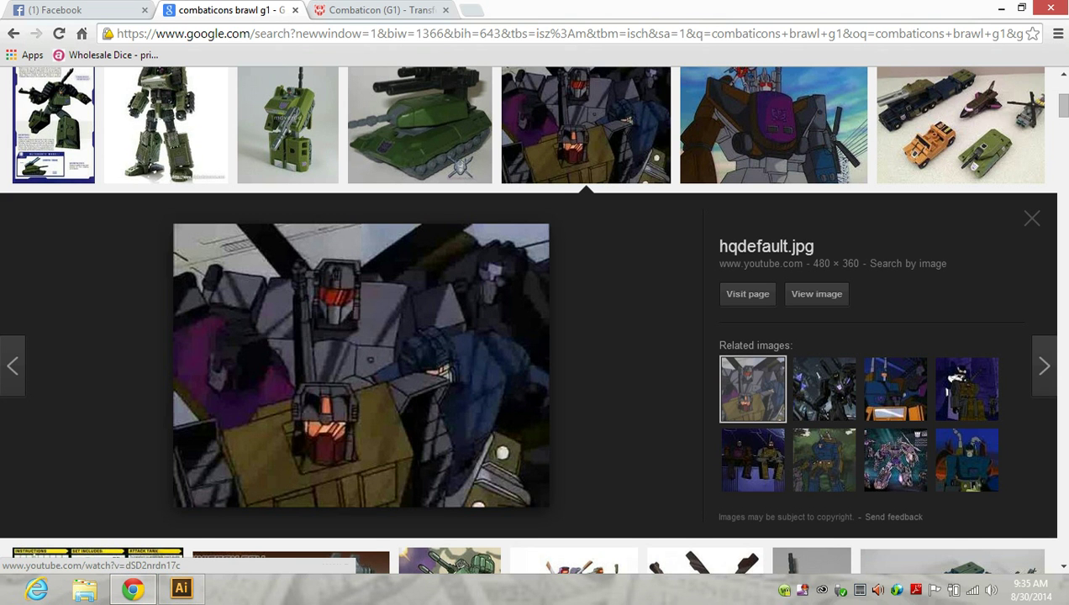
left_click(181, 589)
left_click(40, 142)
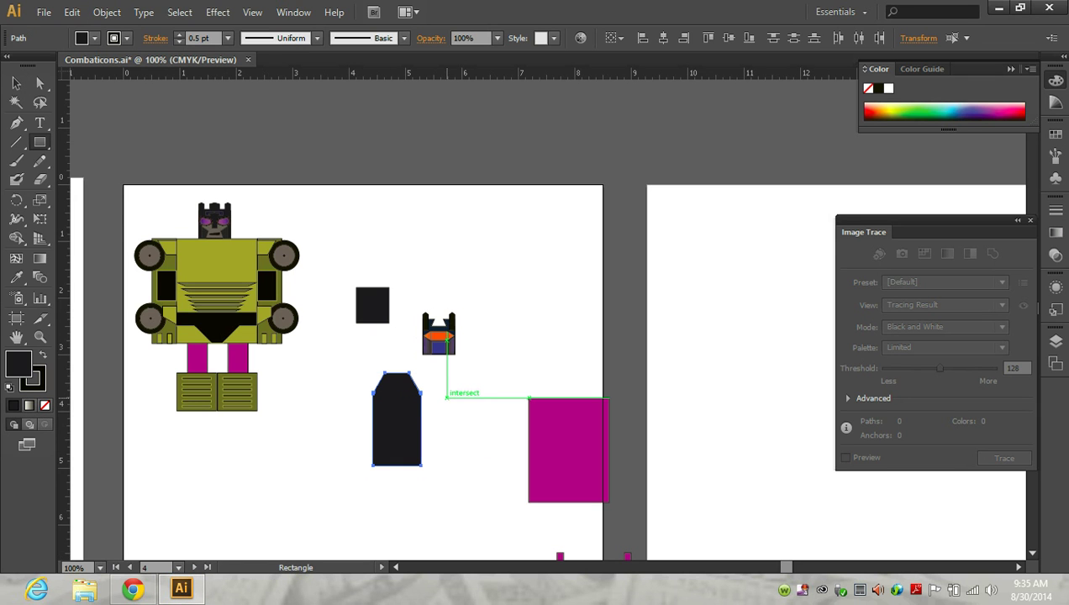
left_click_drag(429, 398, 480, 465)
key("a")
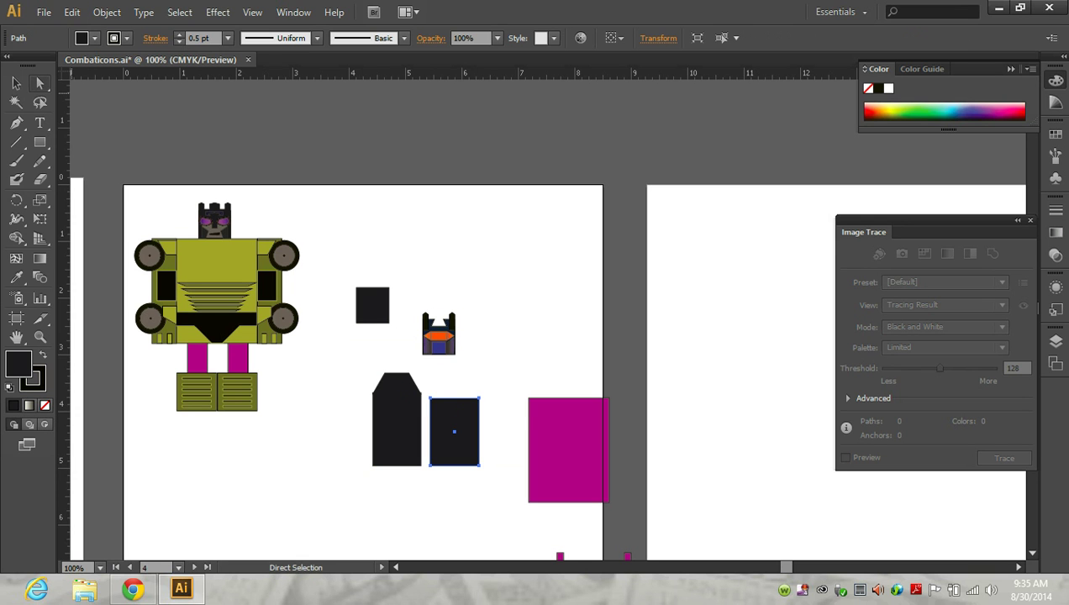
left_click_drag(480, 397, 479, 371)
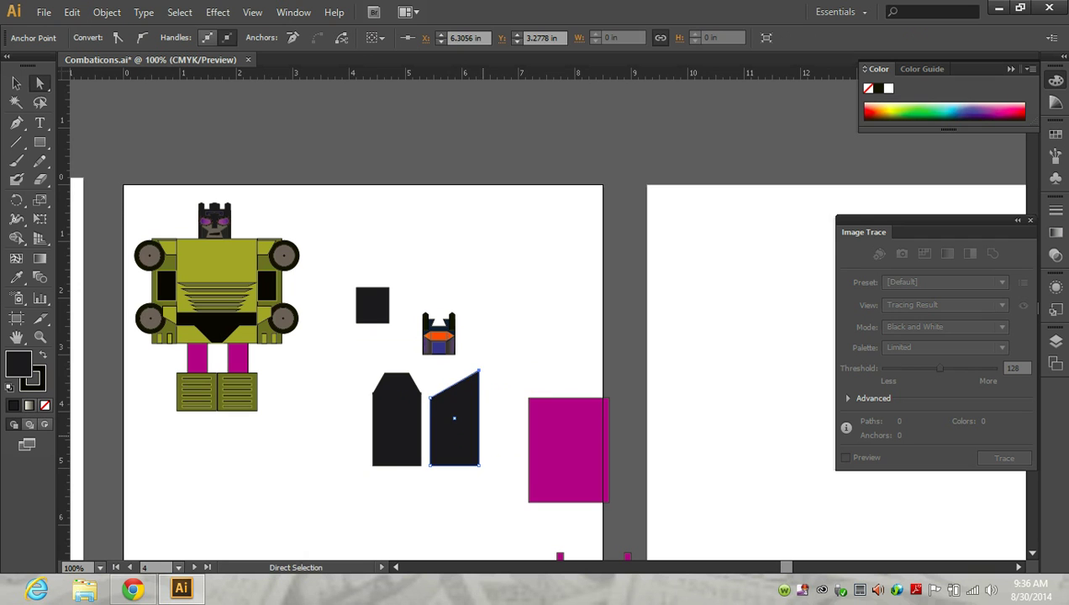
left_click_drag(479, 464, 332, 418)
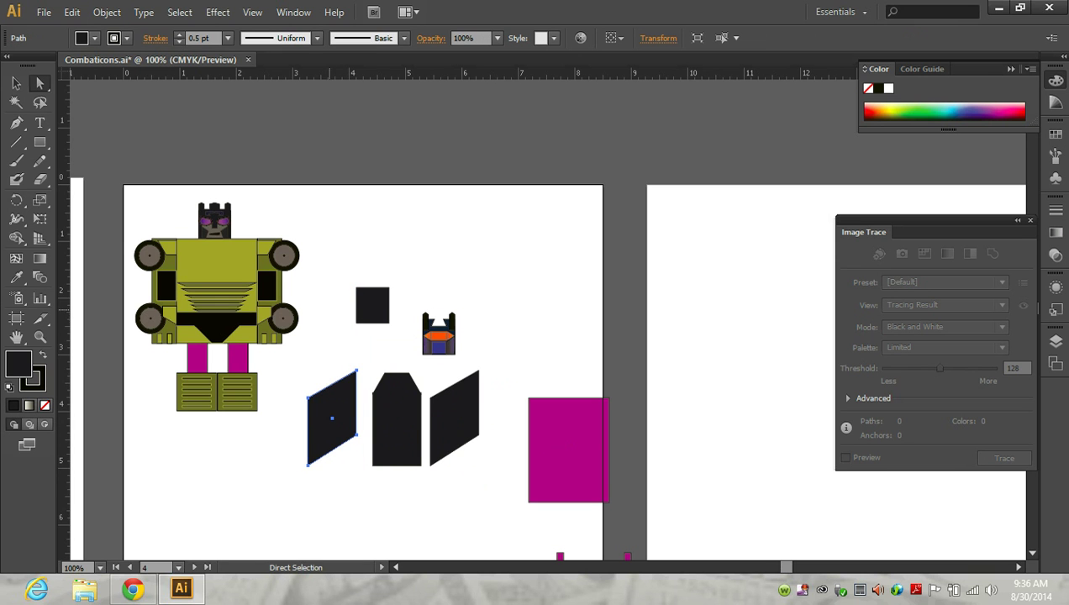
Step: Reflect the left parallelogram across the vertical axis so that it mirrors the right one
left_click(107, 12)
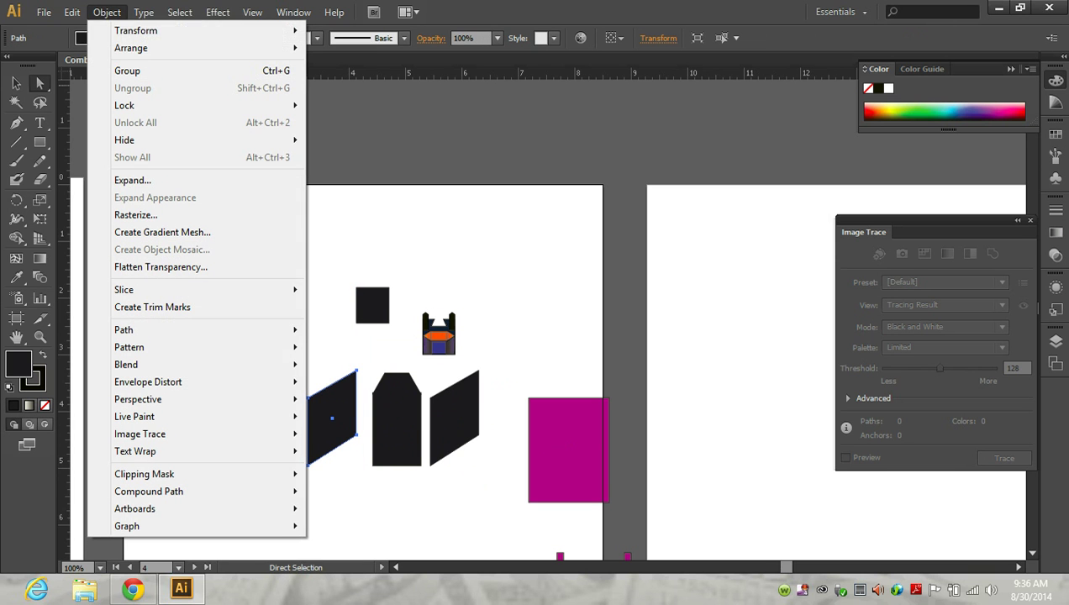
mouse_move(136, 30)
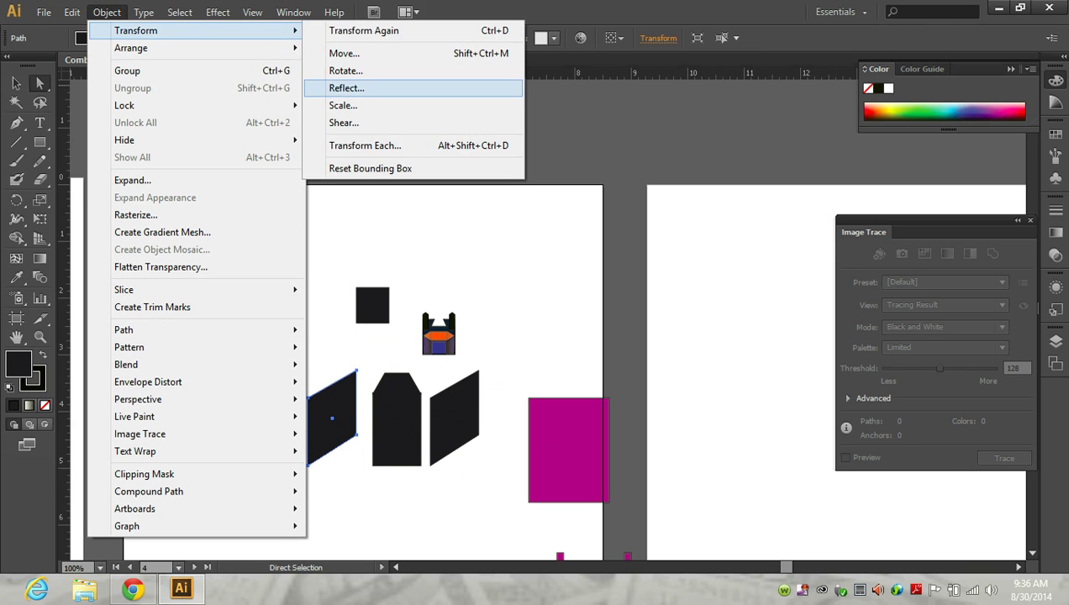
left_click(353, 87)
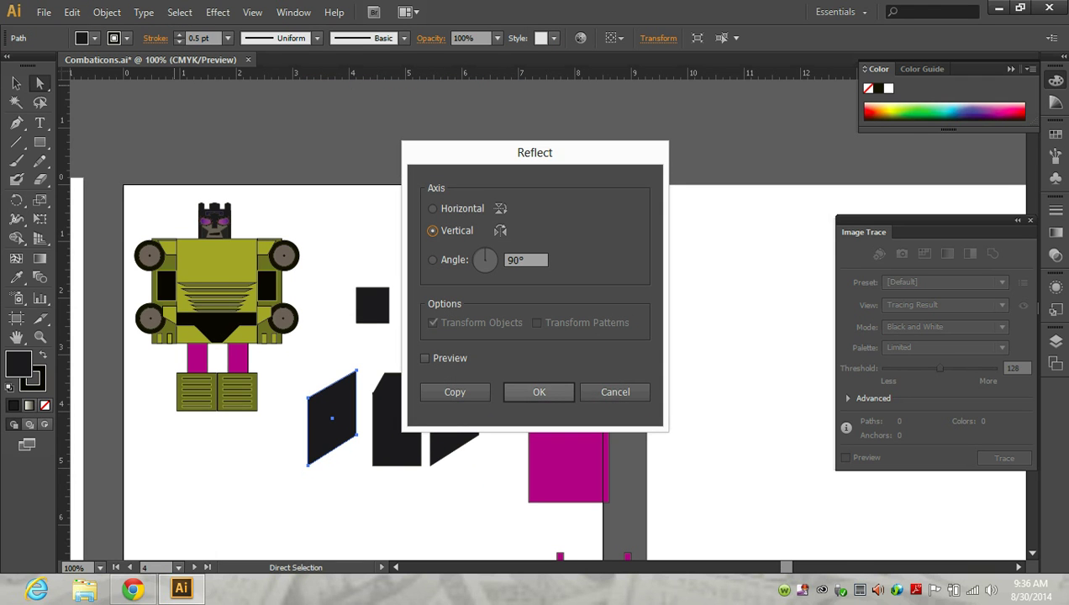
key("Escape")
Step: Move both parallelograms inward so they sit close against the sides of the tapered panel, checking the reference image in Chrome
left_click(397, 420, "shift")
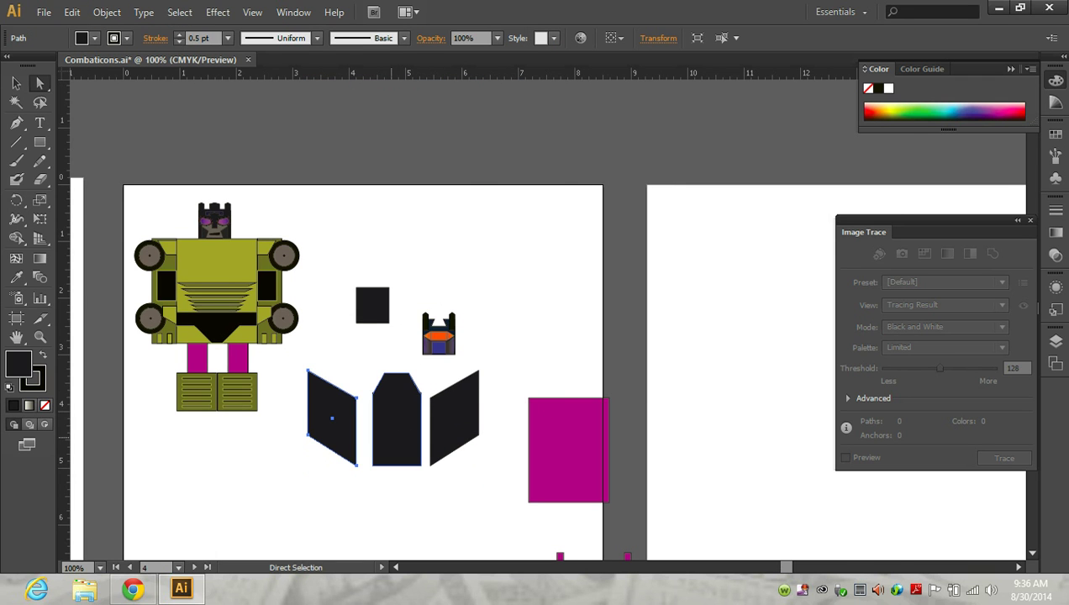
key("ctrl+equal")
key("ctrl+equal")
left_click_drag(274, 380, 311, 380)
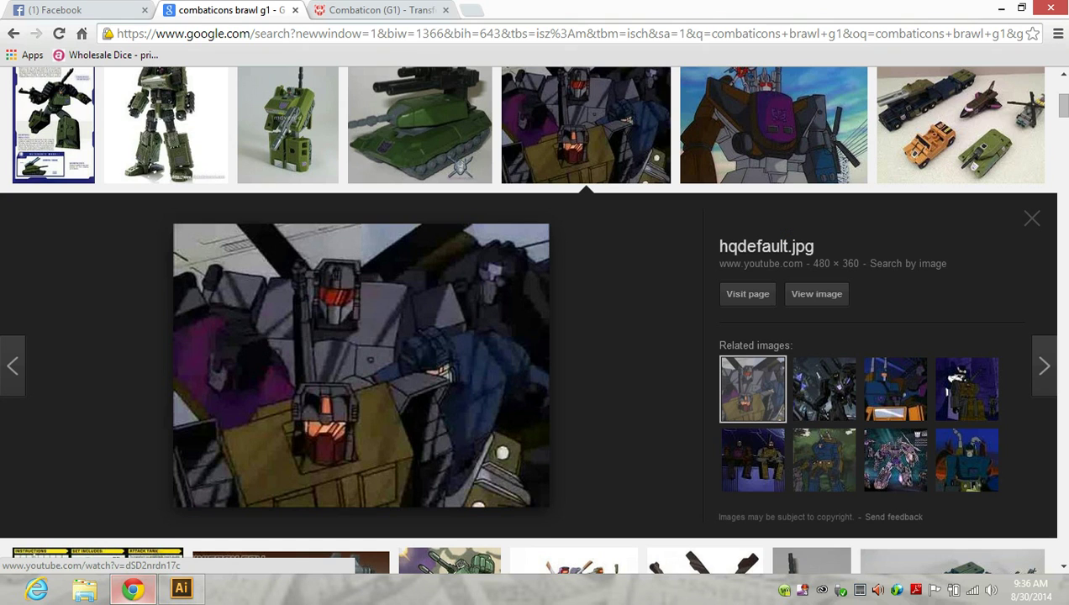
left_click(133, 589)
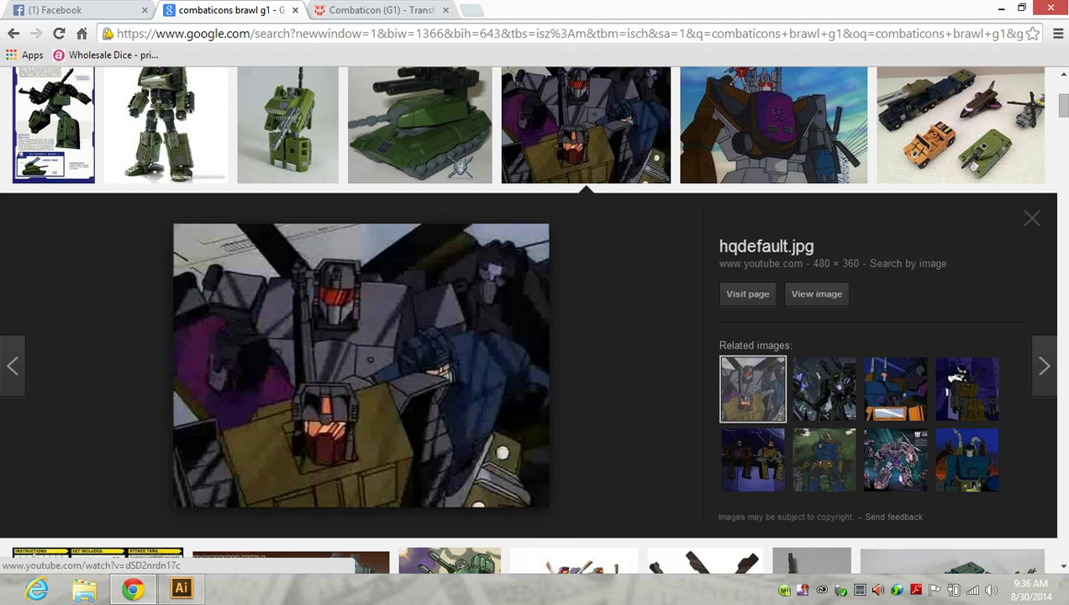
left_click(181, 589)
left_click_drag(517, 395, 502, 395)
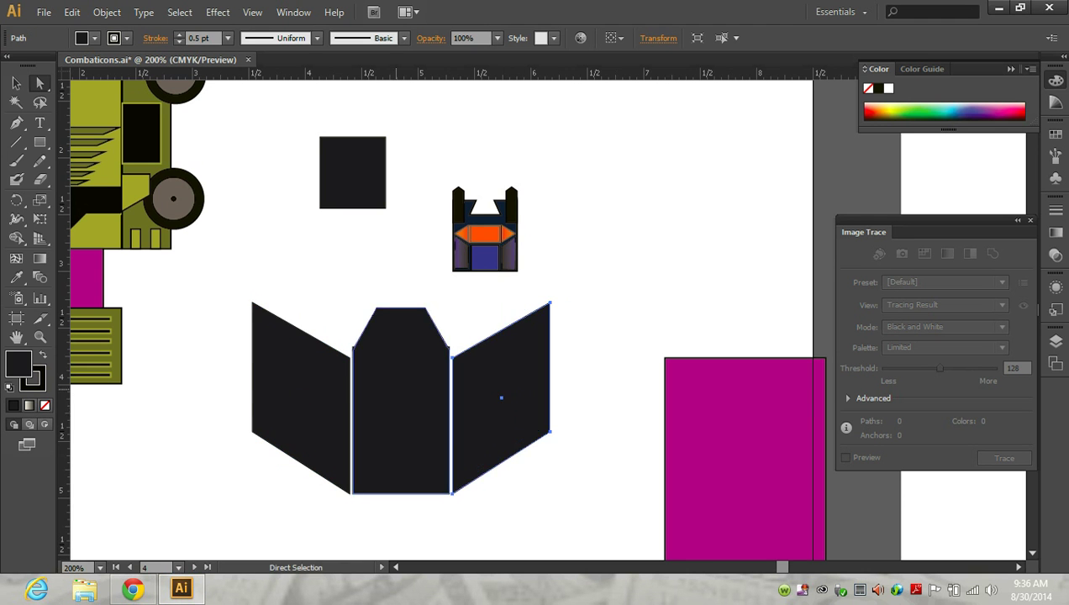
Step: Fill the right parallelogram with the dark reddish-brown colour 682304
double_click(18, 363)
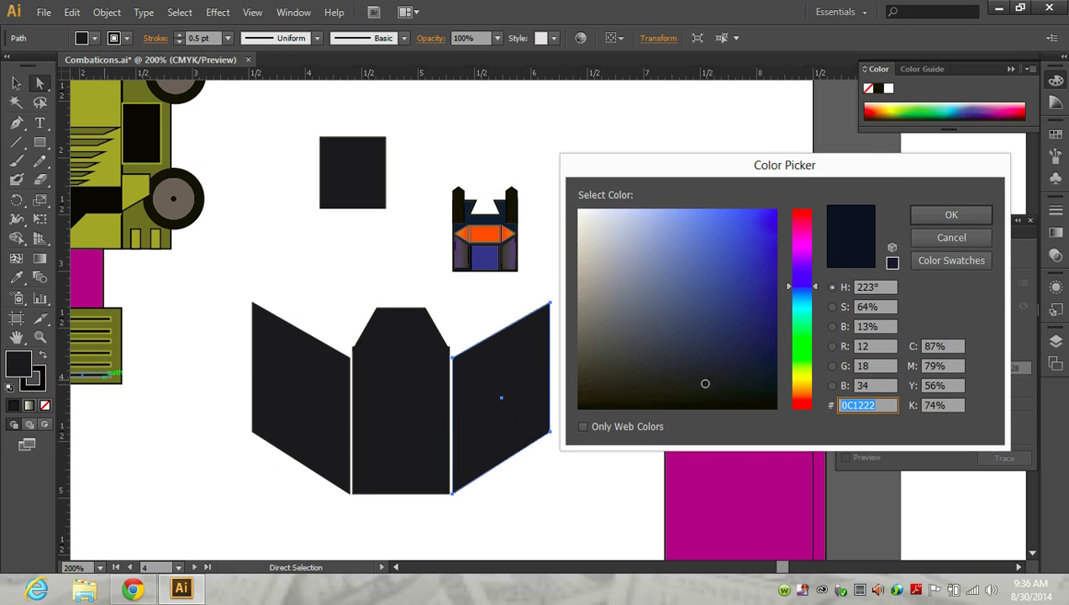
type("21100C")
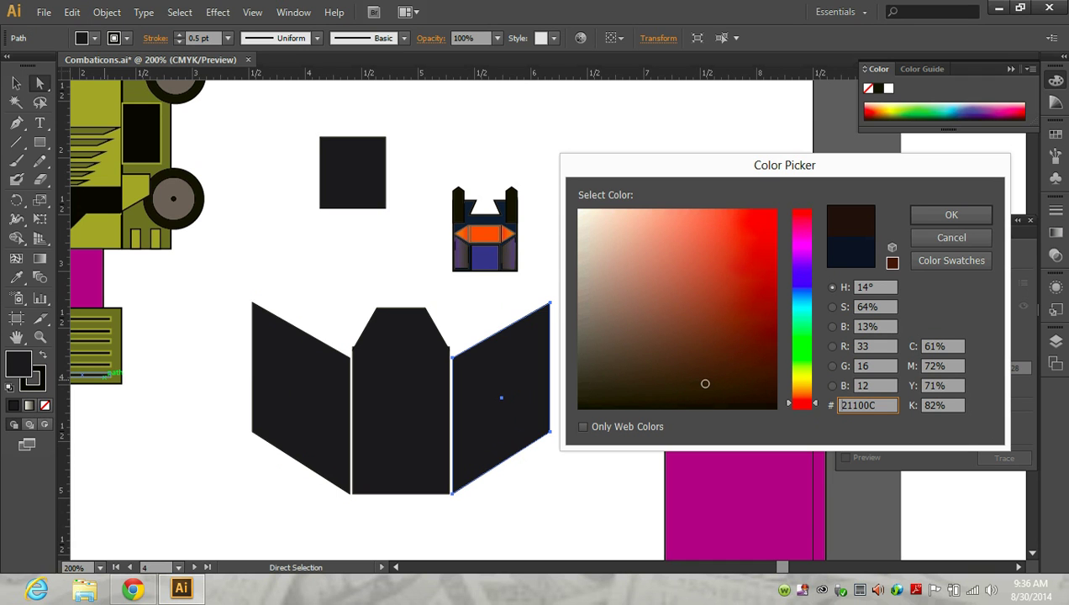
left_click(754, 366)
mouse_move(754, 366)
left_mouse_down()
mouse_move(771, 340)
mouse_move(763, 311)
mouse_move(772, 293)
left_mouse_up()
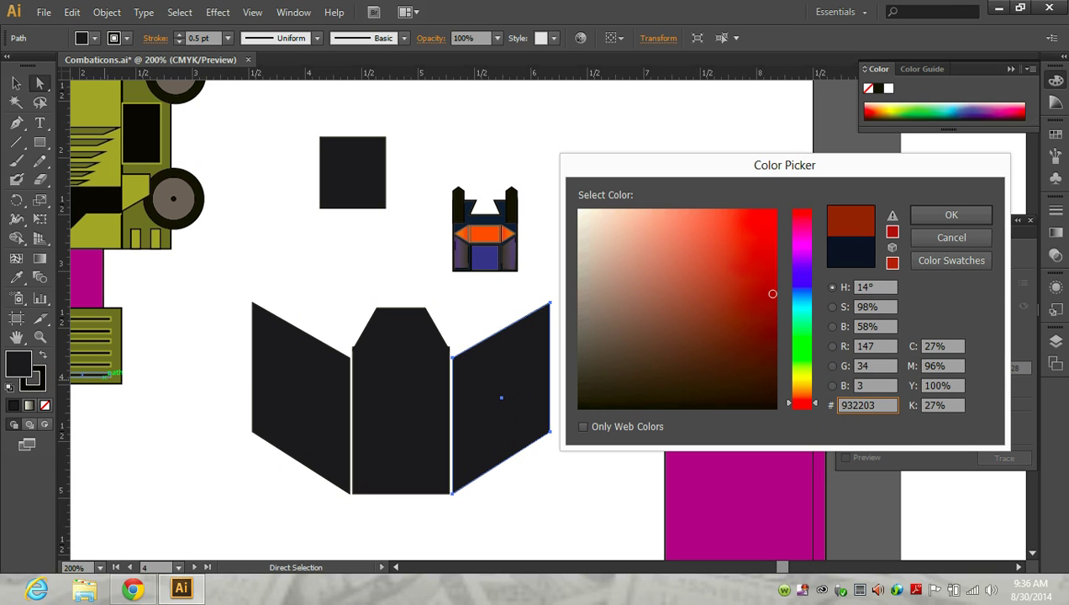
left_click(893, 247)
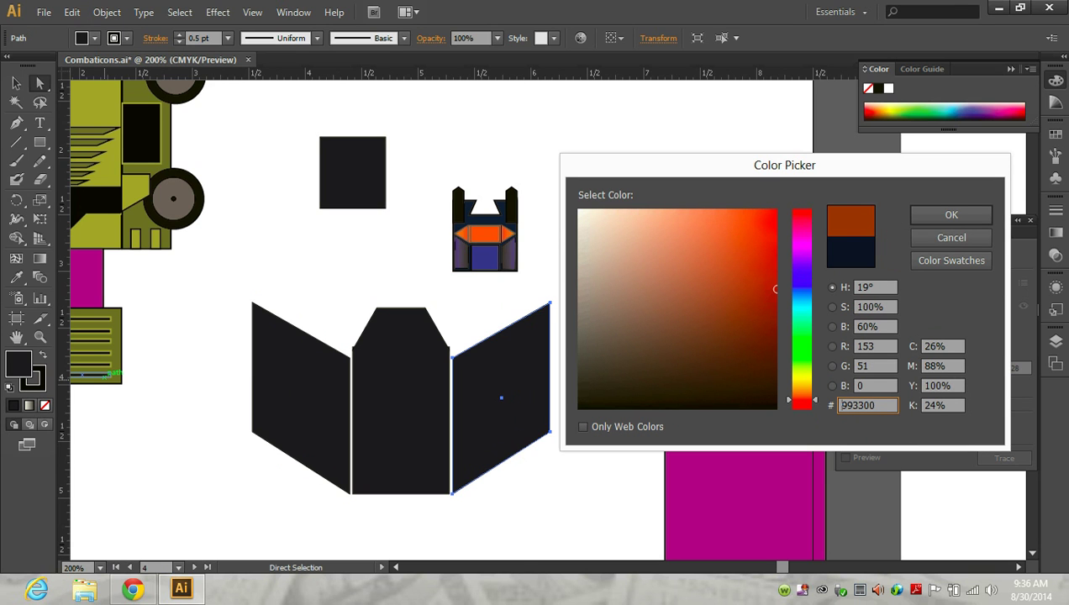
left_click(768, 328)
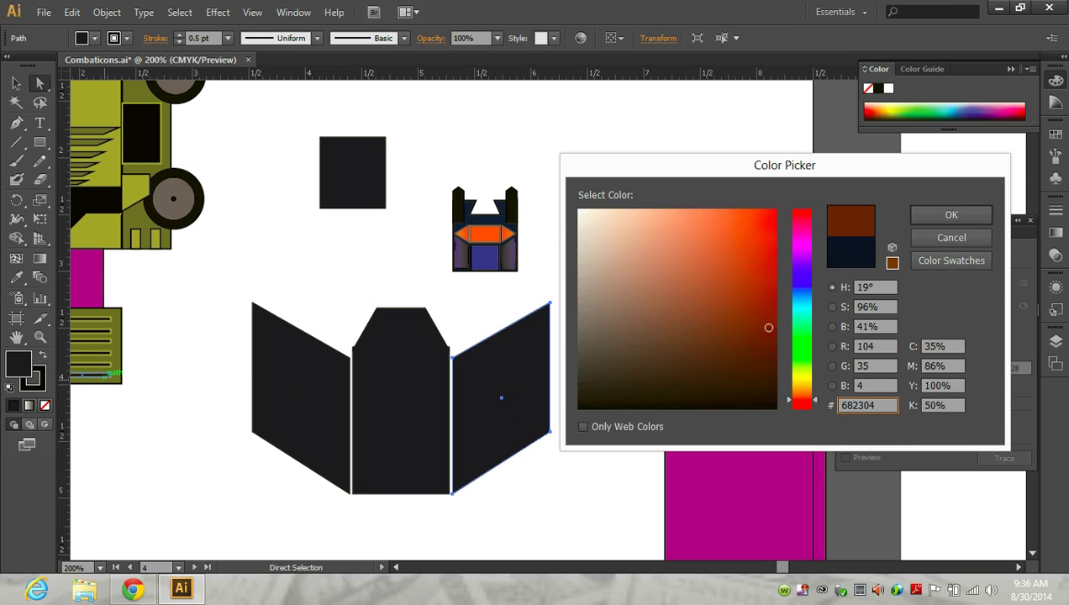
left_click(950, 215)
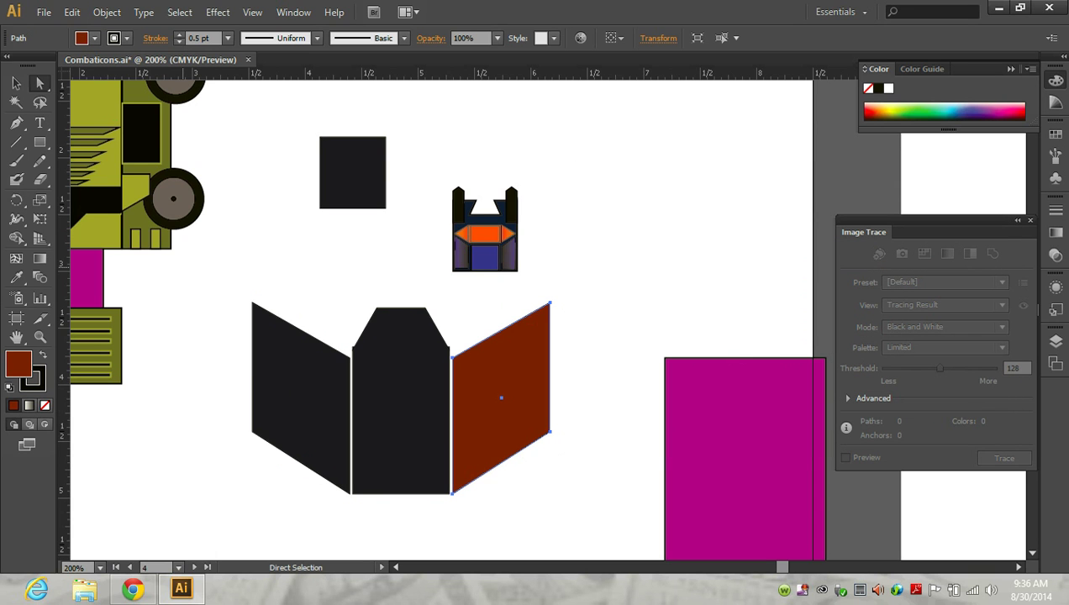
left_click(16, 82)
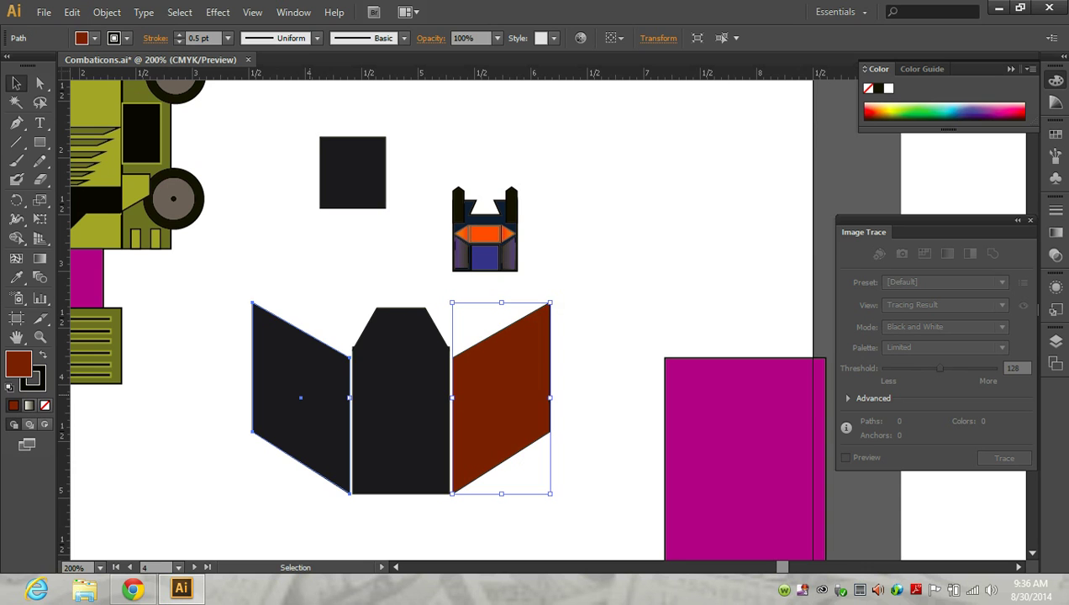
Step: Fill the left parallelogram with the reddish-brown colour sampled from the right parallelogram using the Eyedropper
left_click(298, 395)
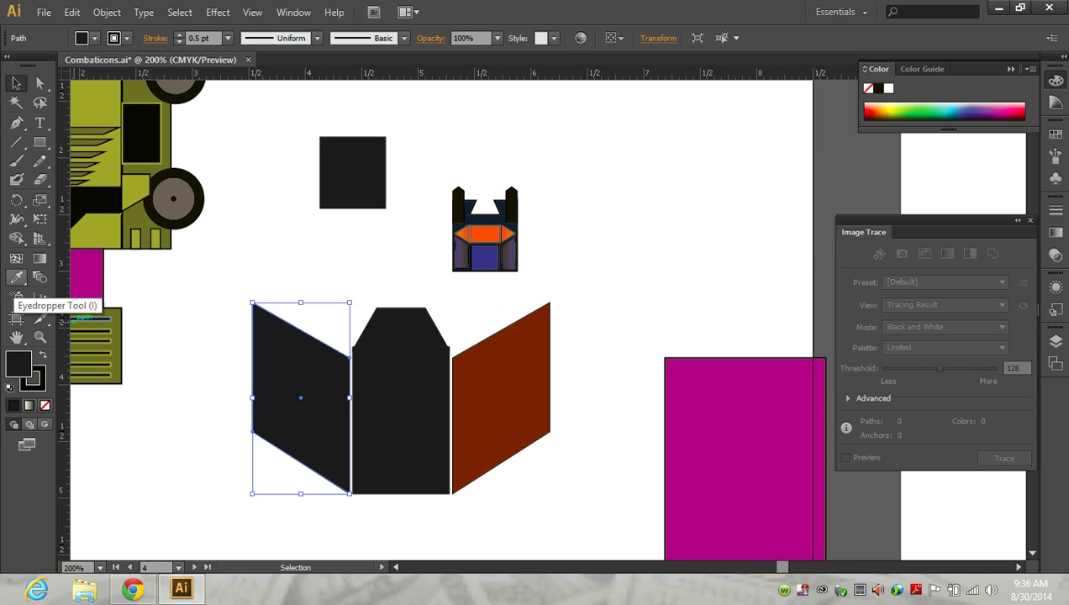
left_click(16, 278)
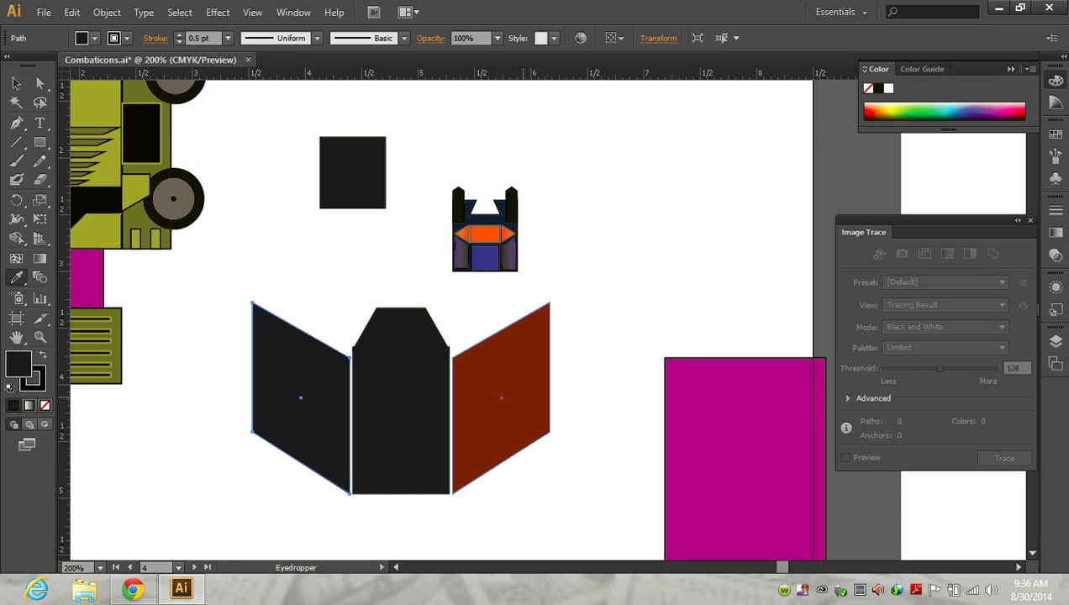
left_click(501, 393)
key("v")
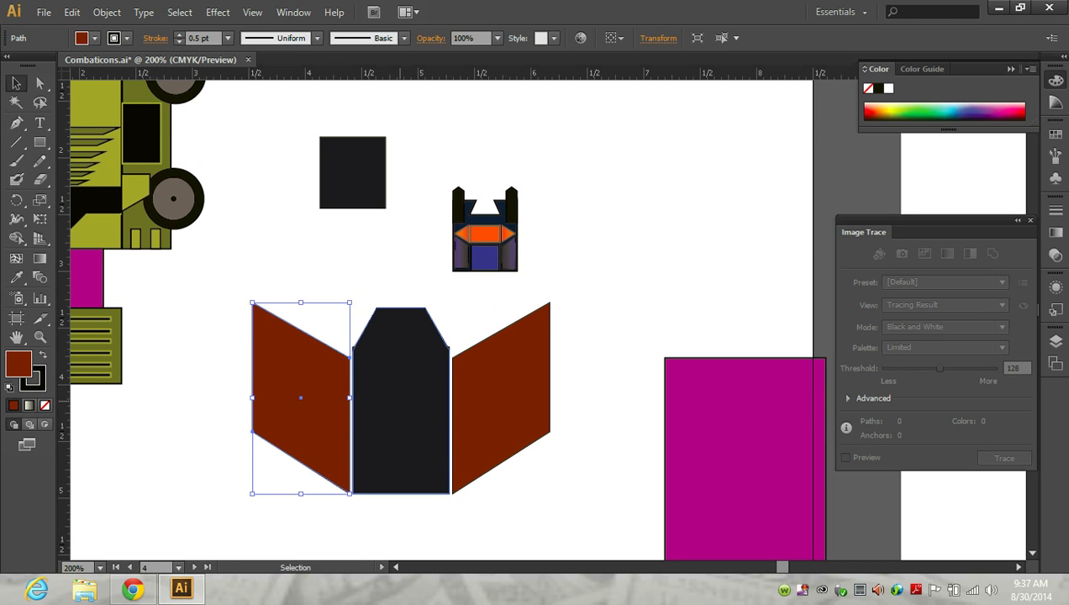
Step: Fill the tapered centre panel with the dark red colour 661C02
left_click(401, 403)
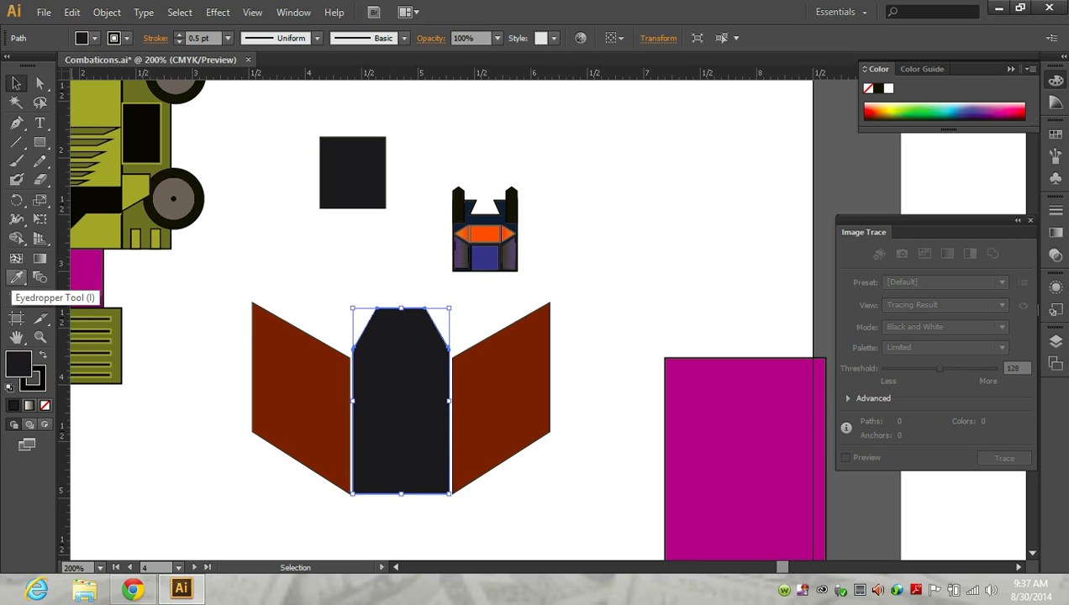
double_click(19, 363)
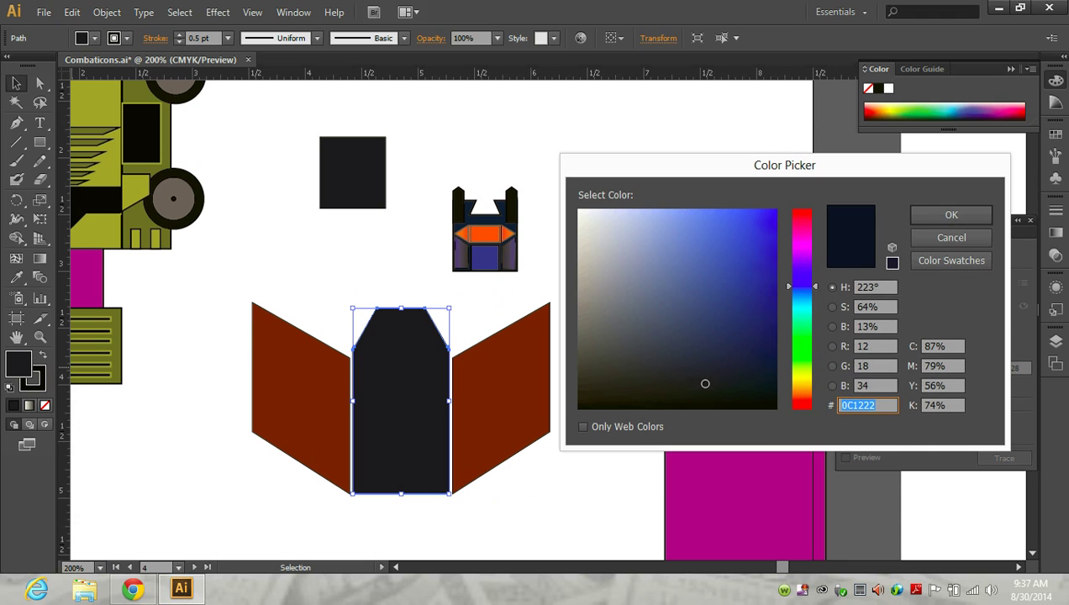
type("21110C")
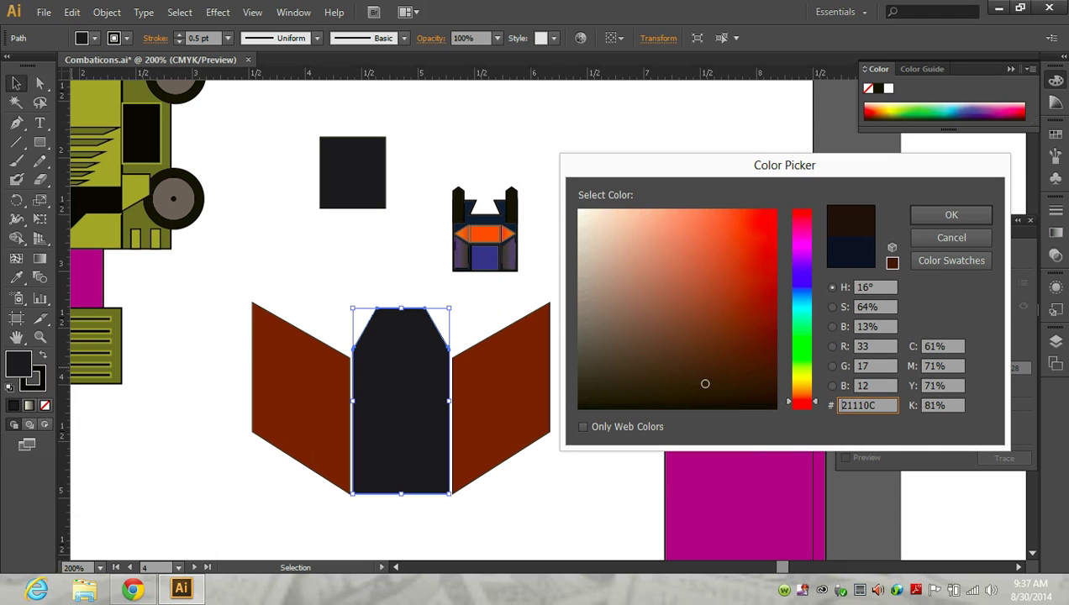
left_click_drag(705, 384, 774, 360)
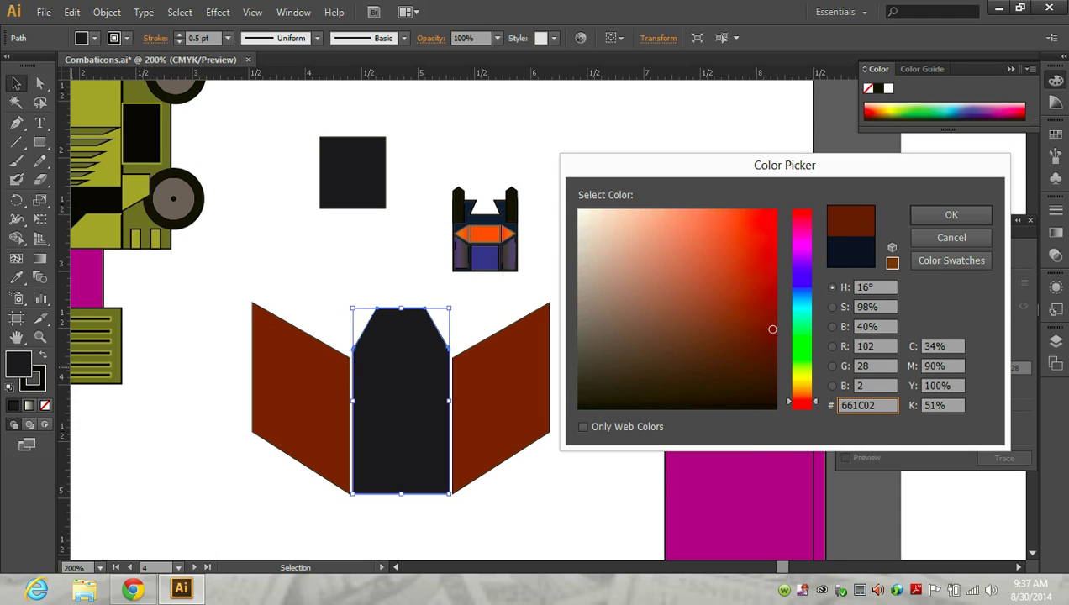
left_click(951, 215)
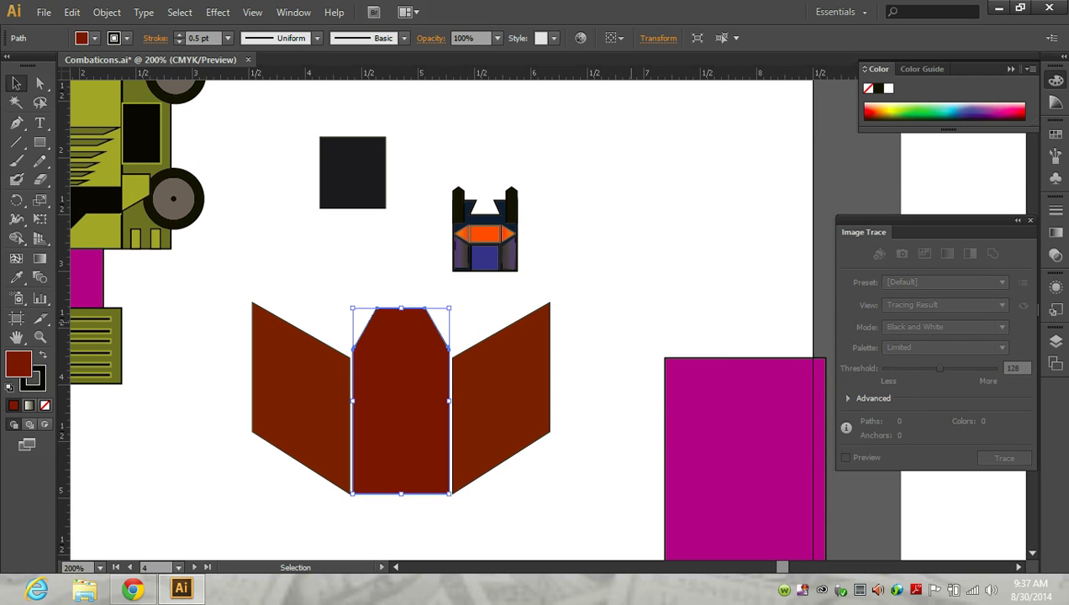
left_click(630, 322)
Step: Move both parallelograms inward against the sides of the centre panel, with their lower inner corners level with its bottom edge
scroll(501, 397, "up", 2)
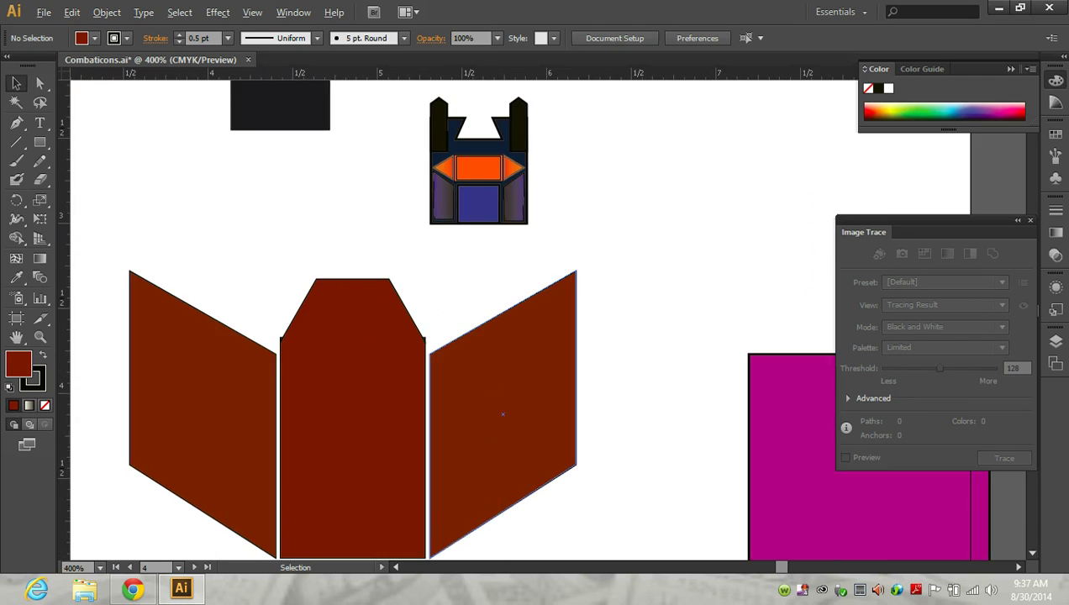
left_click_drag(503, 432, 495, 419)
scroll(495, 418, "down", 5)
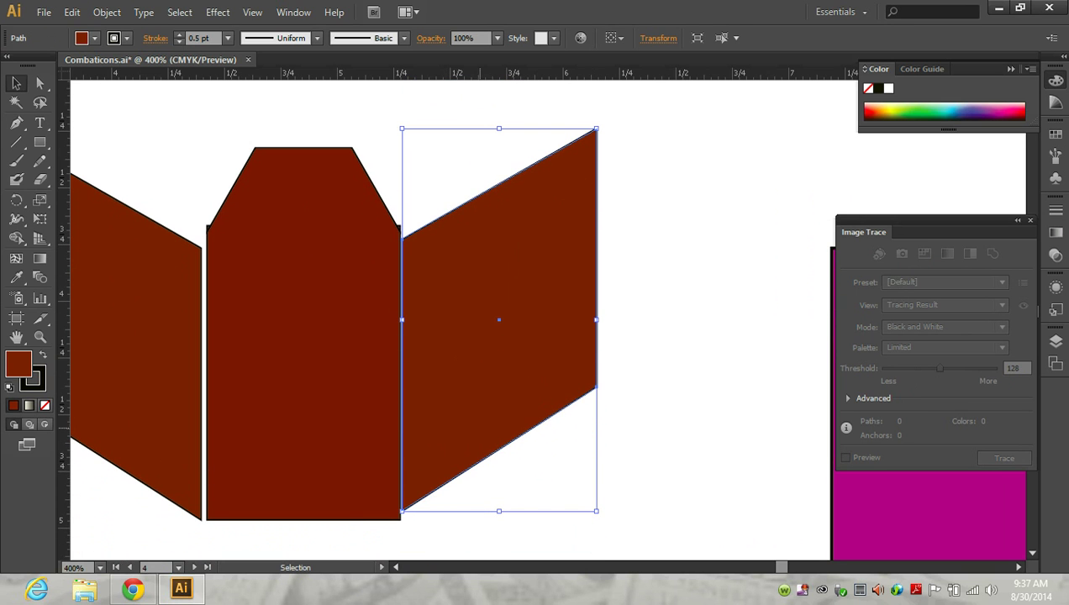
left_click_drag(499, 320, 499, 326)
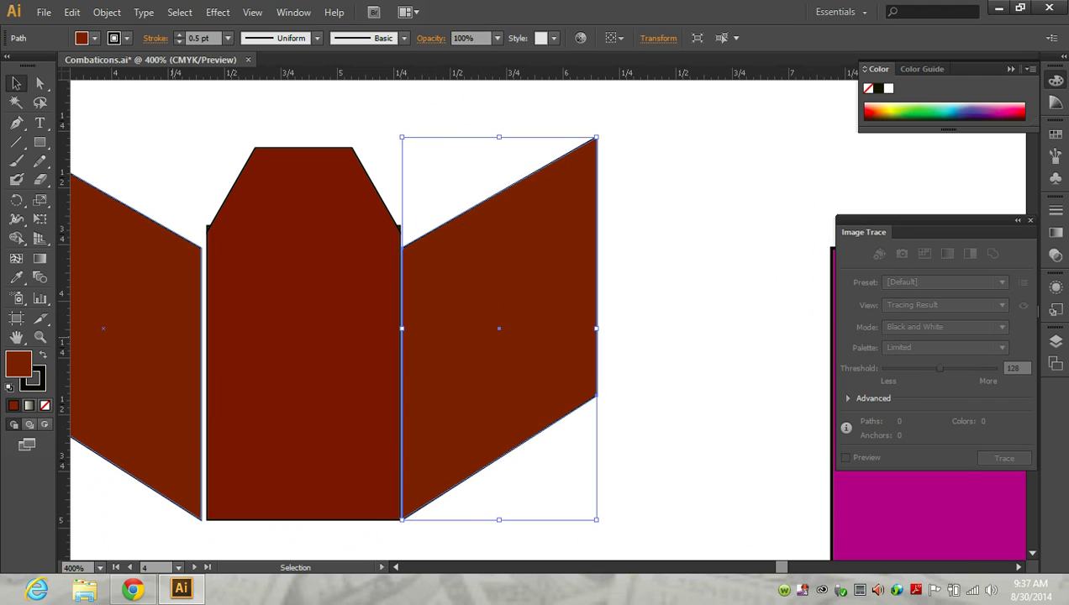
left_click_drag(102, 328, 207, 328)
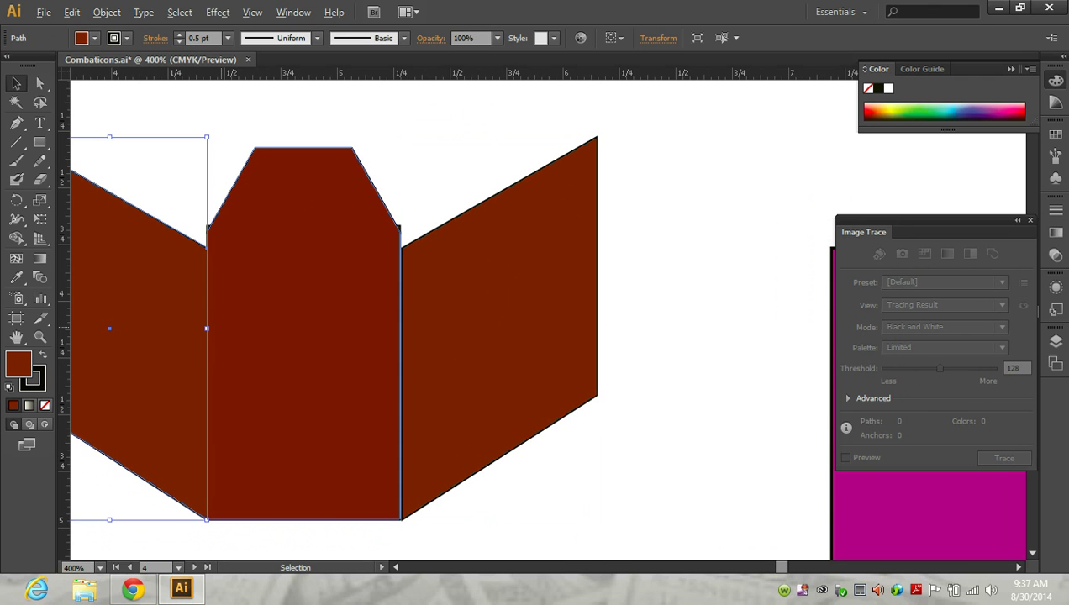
scroll(223, 327, "up", 1)
Step: Shift the right parallelogram slightly inward so its inner edge sits flush with the centre panel's right edge
left_click(521, 139)
left_click(538, 290)
scroll(421, 318, "down", 3)
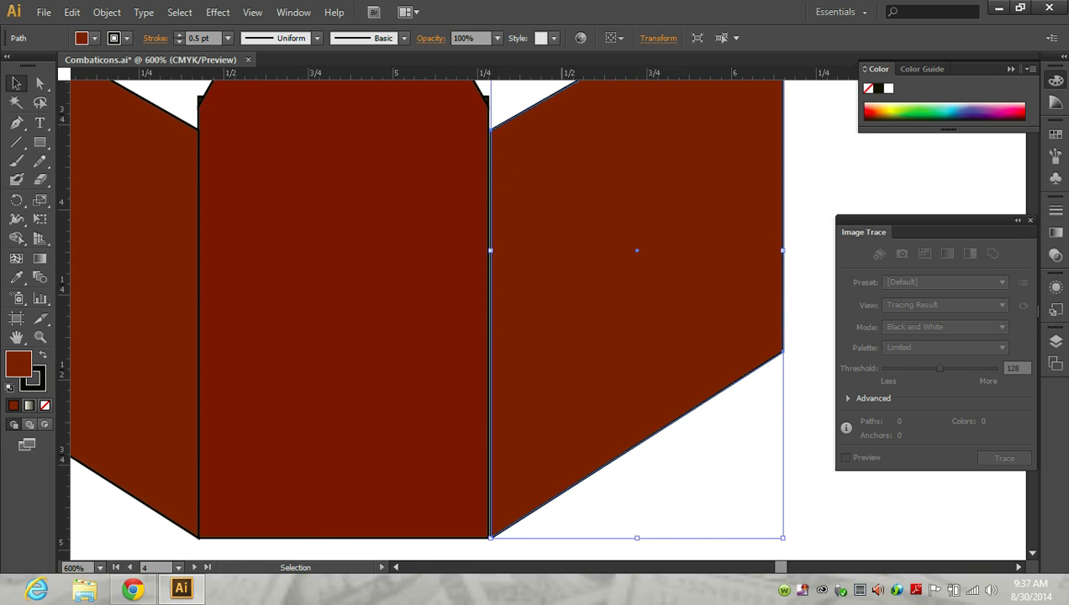
scroll(556, 298, "up", 1)
scroll(556, 298, "down", 2)
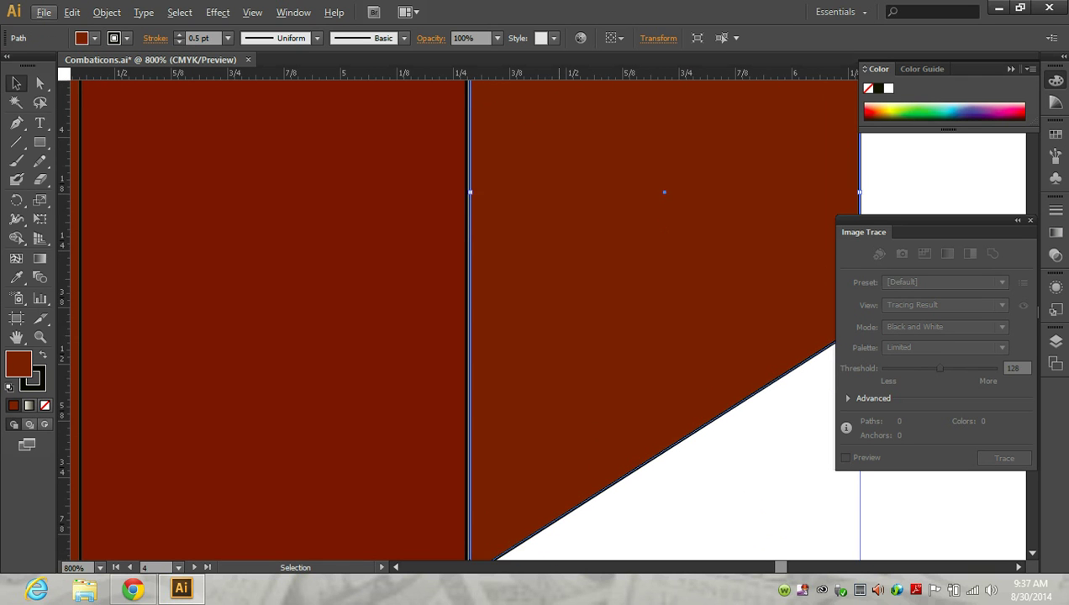
scroll(556, 302, "down", 1)
left_click_drag(561, 311, 556, 311)
key("ctrl+shift+a")
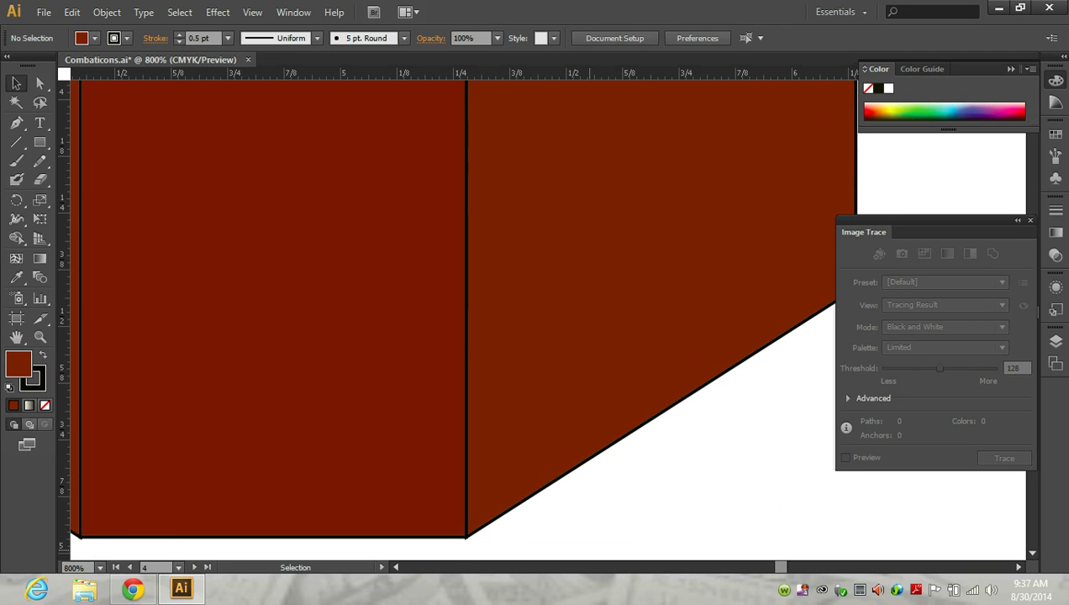
Step: Stretch the left parallelogram upward so its upper inner corner meets the shoulder of the centre panel
key("ctrl+minus")
key("ctrl+minus")
key("ctrl+minus")
left_click(227, 376)
left_click_drag(225, 237, 226, 225)
left_click_drag(225, 379, 225, 377)
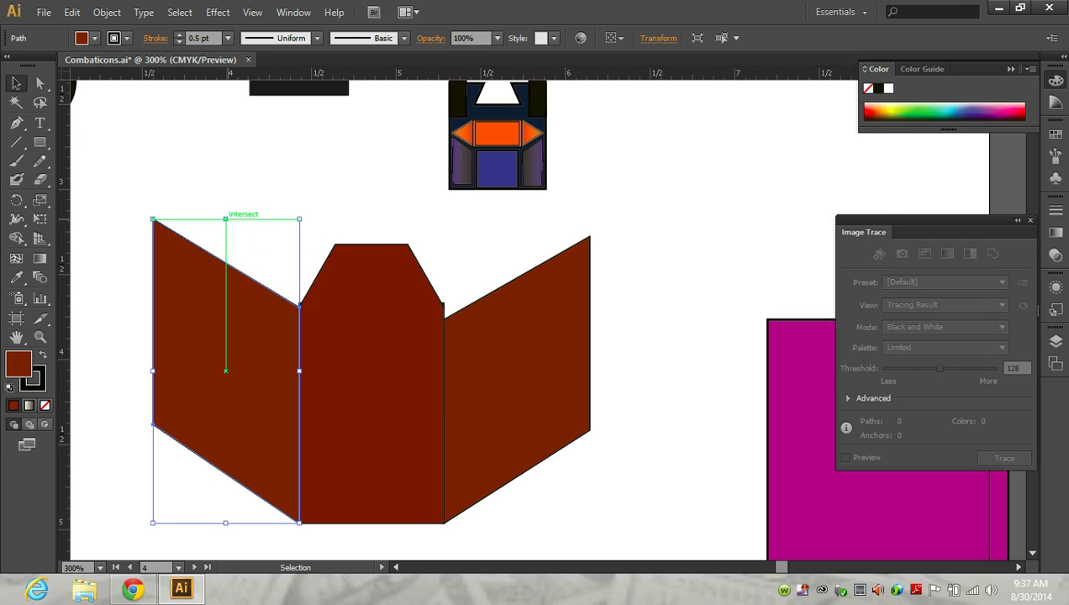
Step: Stretch the right parallelogram upward towards the left one's height, and delete that right parallelogram
left_click(506, 283)
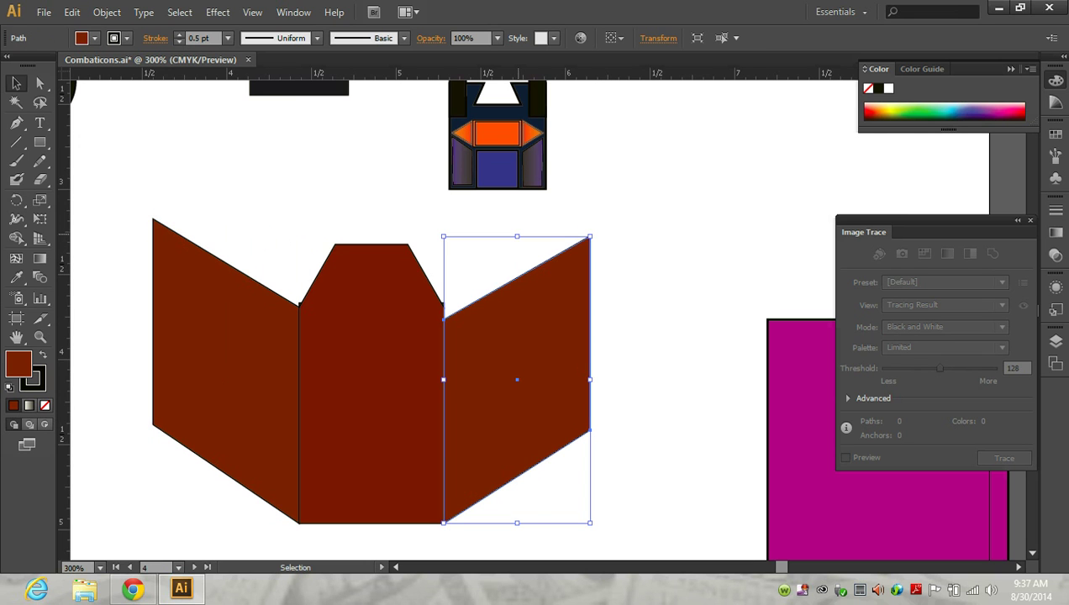
left_click_drag(517, 236, 517, 221)
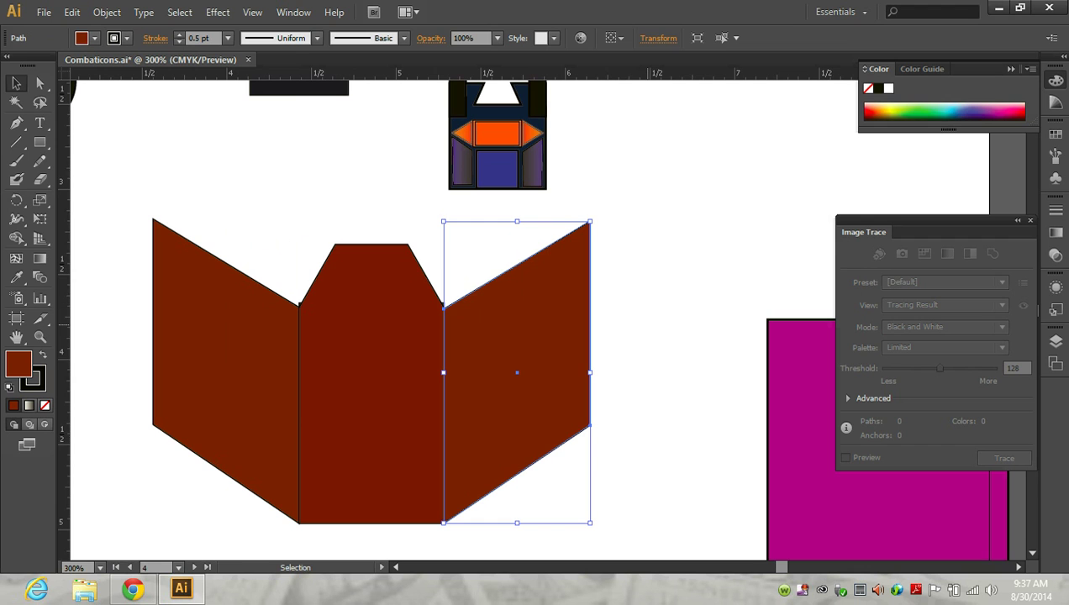
left_click(517, 372, "shift")
left_click(518, 371)
key("Delete")
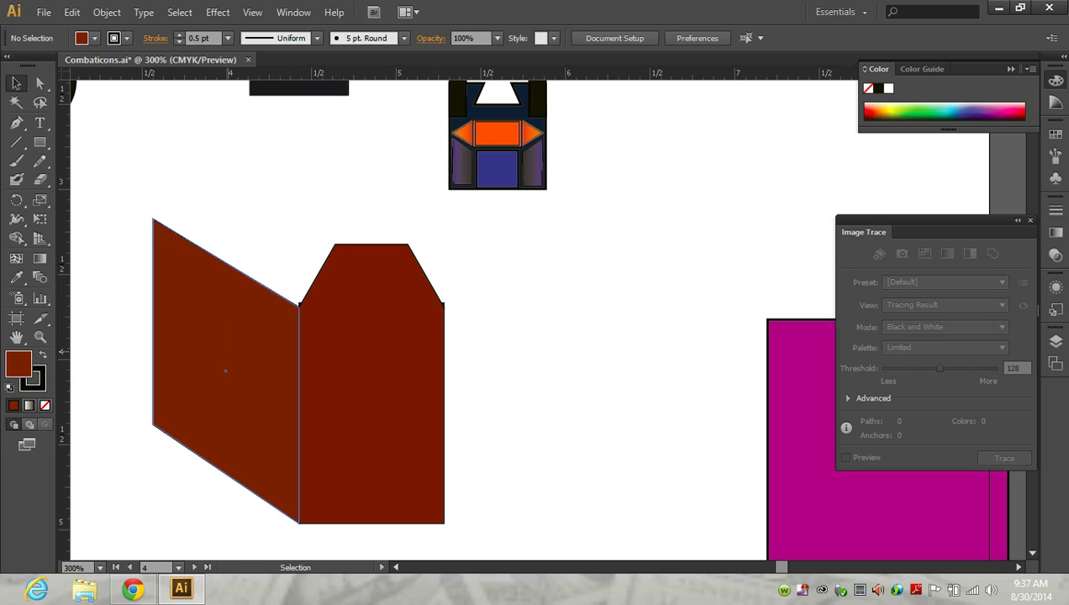
Step: Copy the left parallelogram to the right of the centre panel and reflect the copy across the vertical axis
left_click(225, 371)
left_click_drag(225, 370, 574, 392)
left_click(106, 12)
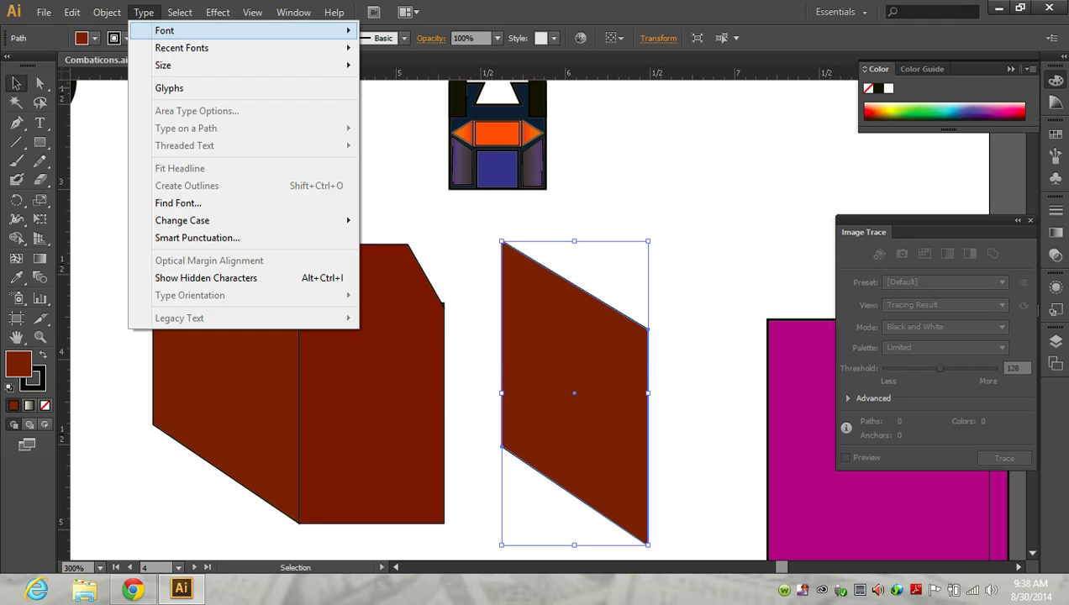
mouse_move(252, 30)
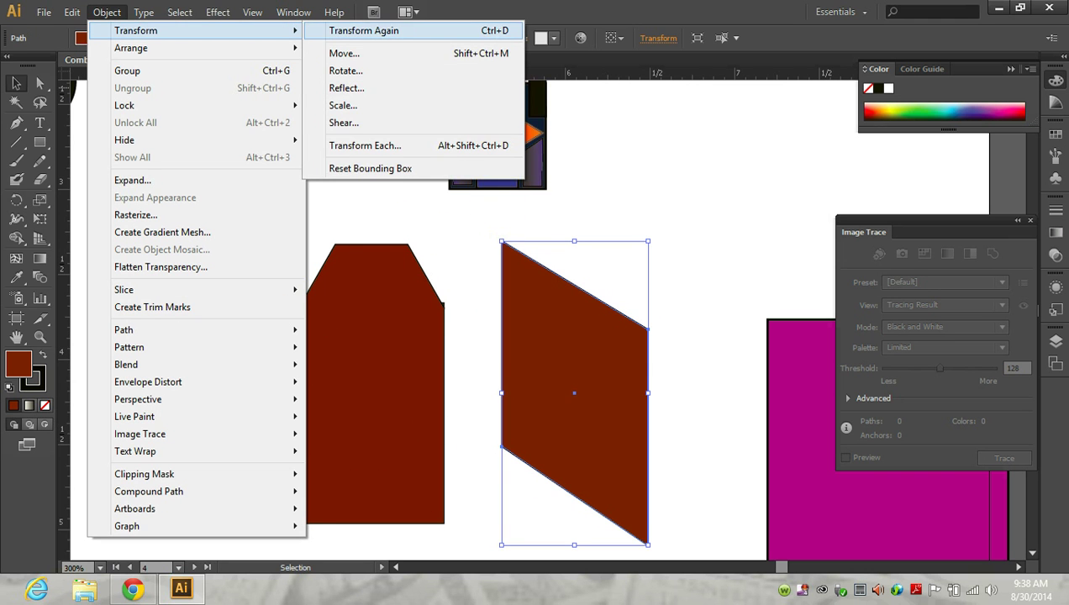
left_click(347, 87)
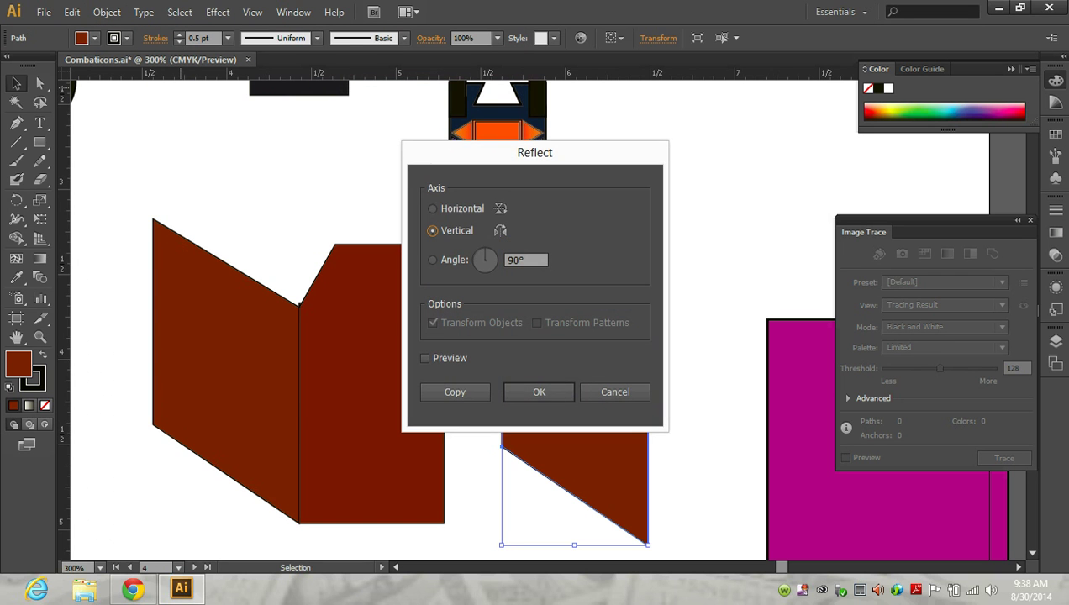
left_click(539, 390)
Step: Position the reflected parallelogram flush against the centre panel's right edge, level with the left parallelogram
left_click_drag(577, 395, 517, 371)
scroll(470, 392, "up", 4)
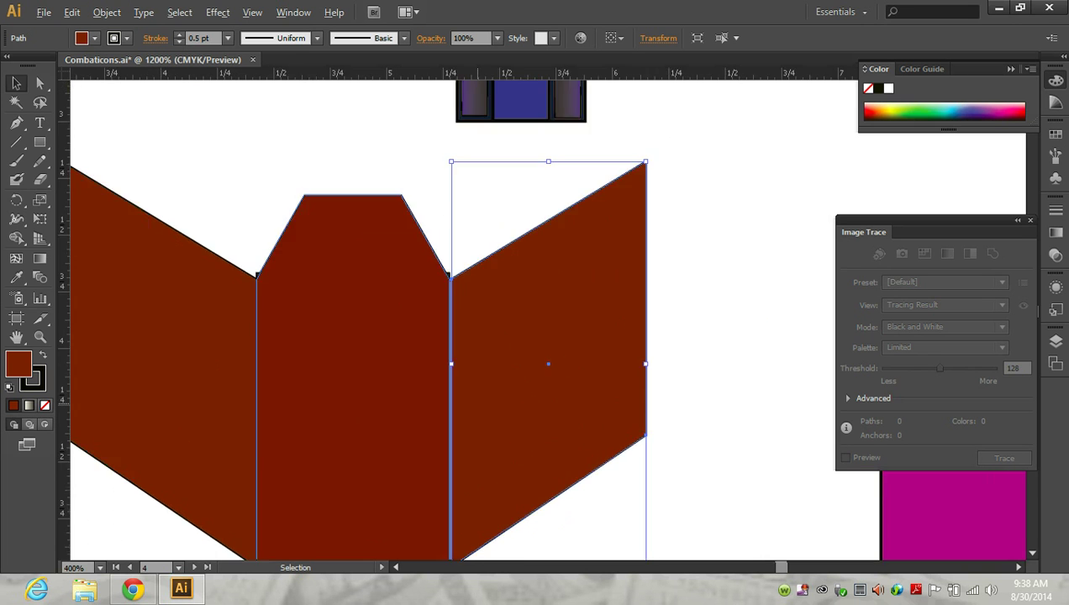
scroll(616, 320, "down", 2)
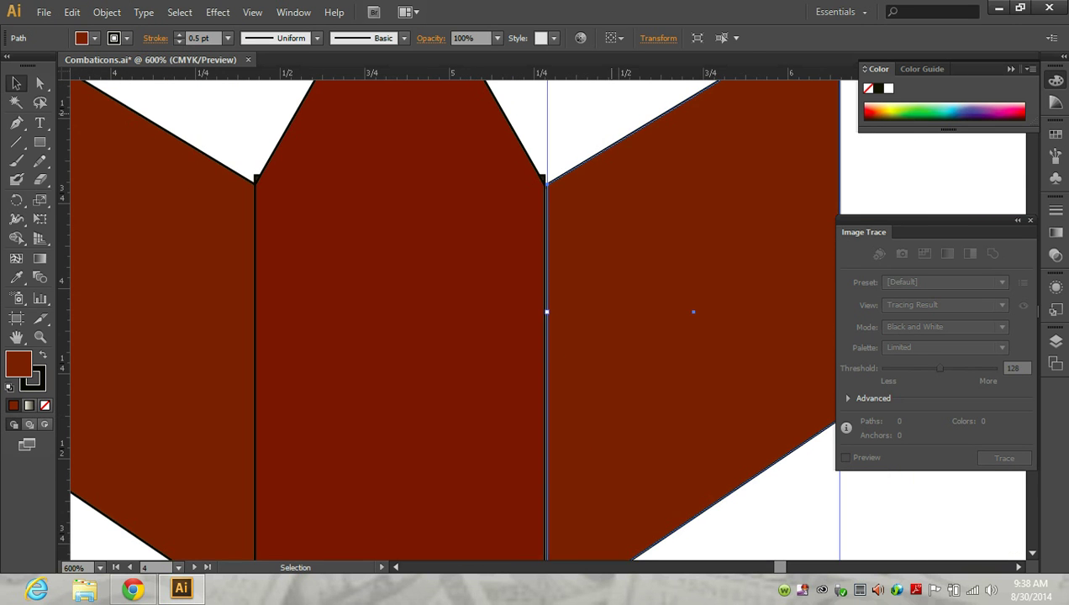
left_click(602, 141)
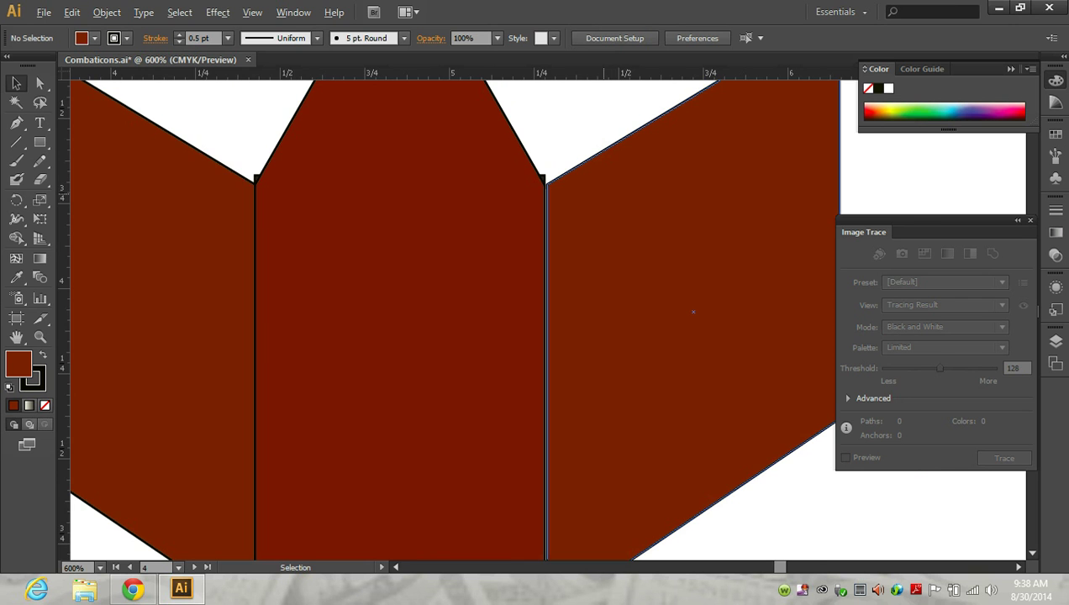
scroll(608, 194, "up", 1)
scroll(603, 189, "up", 2)
left_click(543, 198)
scroll(483, 210, "down", 5)
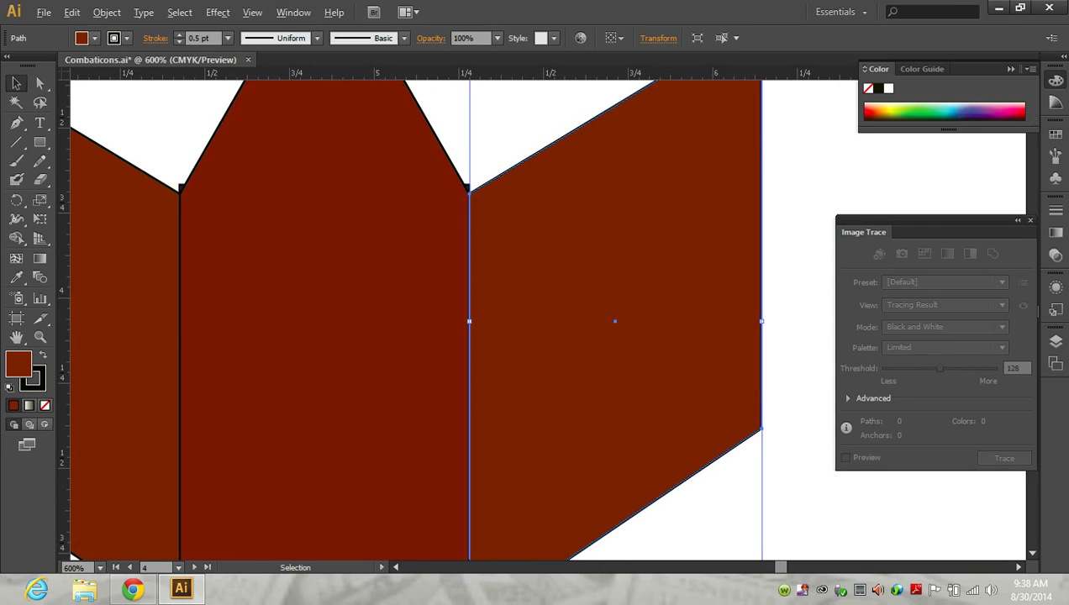
left_click(252, 269, "shift")
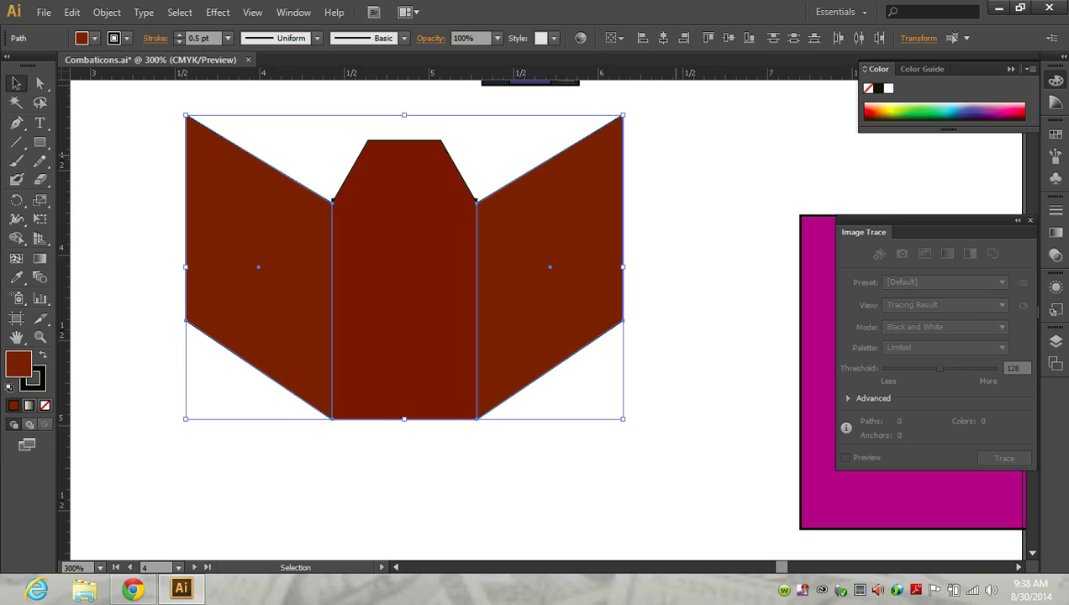
key("ctrl+shift+a")
Step: Select all three panels and move them together down to the empty area above the olive-green trapezoids
key("ctrl+minus")
key("ctrl+minus")
key("ctrl+minus")
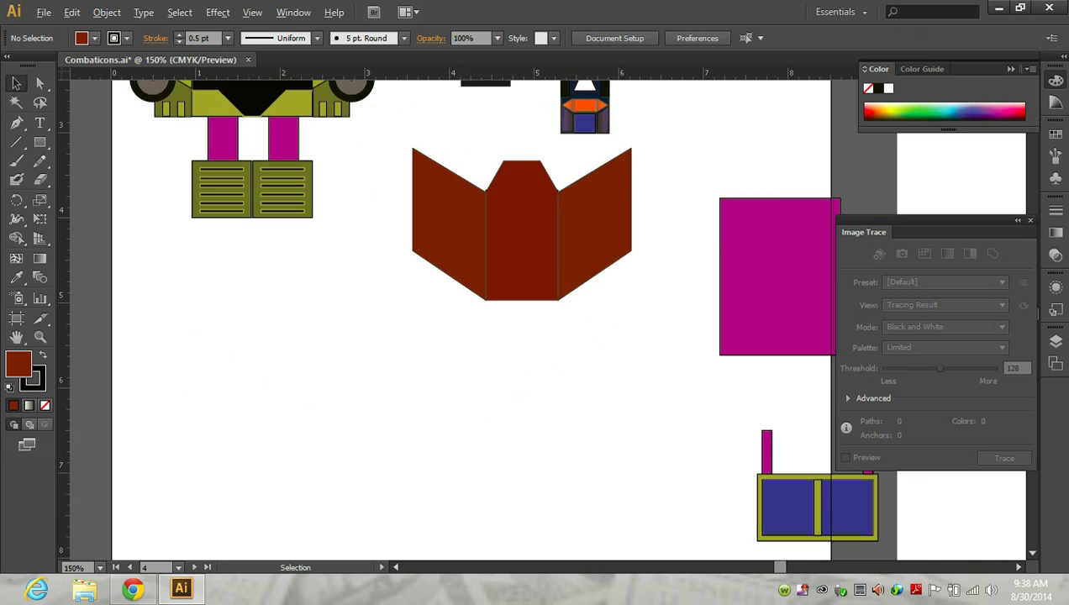
left_click_drag(596, 259, 471, 181)
left_click_drag(609, 215, 596, 362)
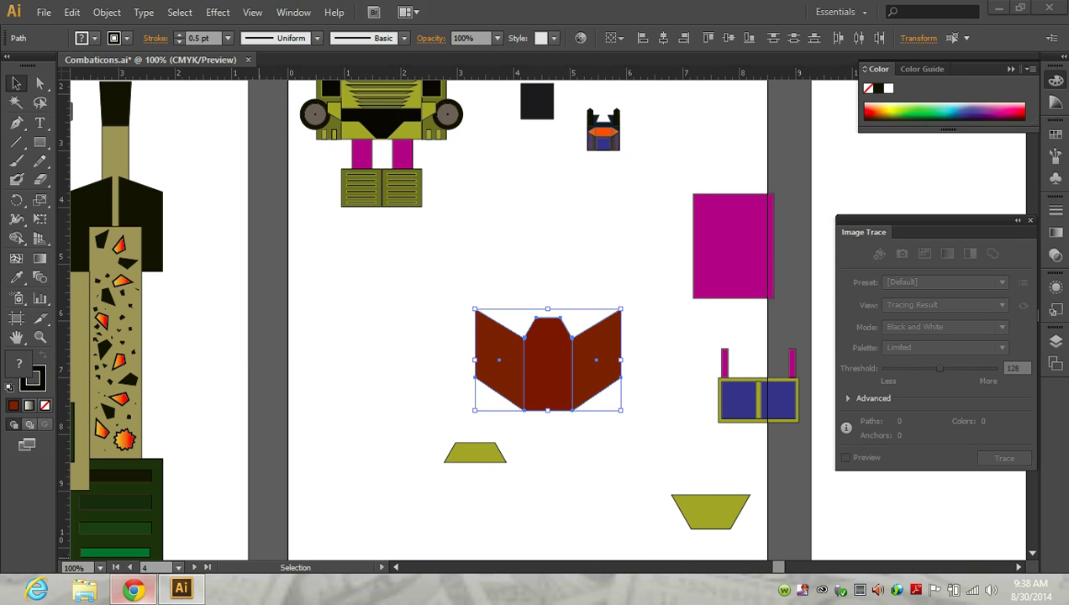
Step: Check the reference image in Chrome and draw a wide reddish-brown rectangle left of the three panels in Illustrator
left_click(132, 589)
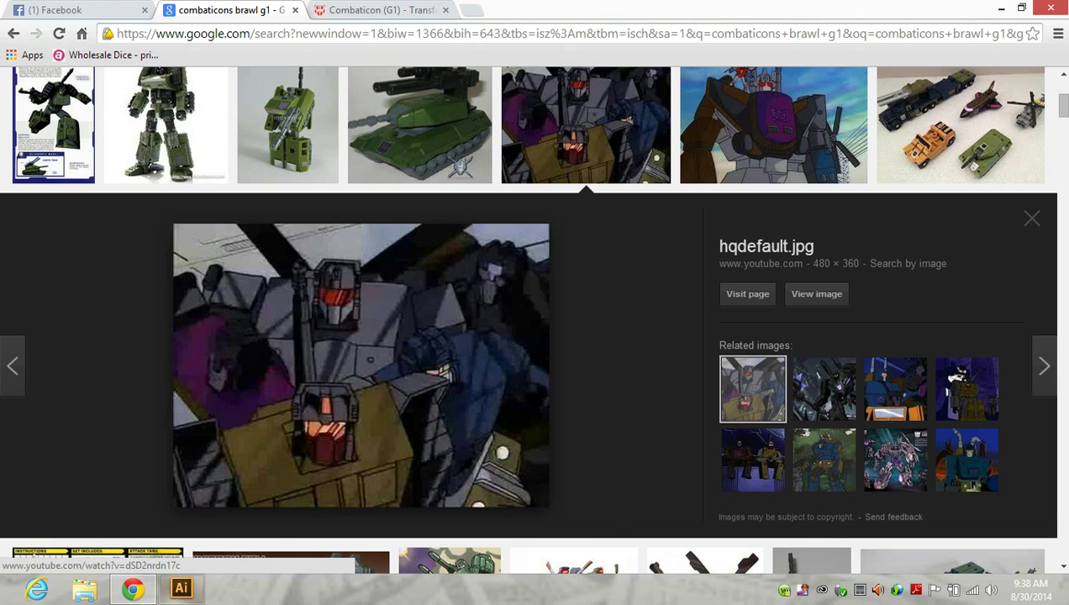
left_click(181, 590)
key("m")
left_click_drag(296, 289, 435, 348)
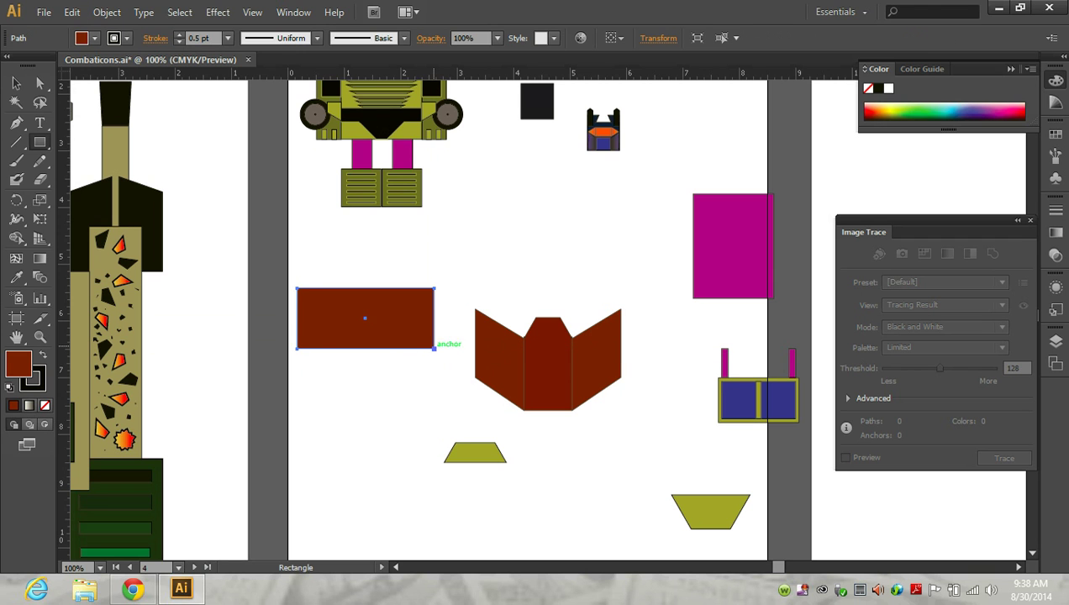
left_click(16, 82)
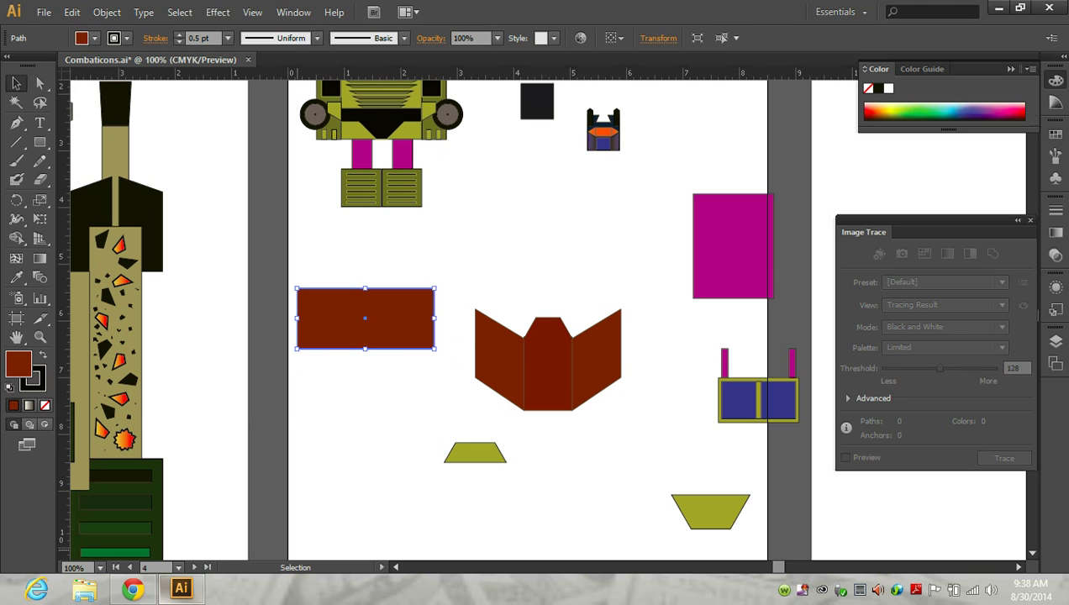
Step: Check the reference image in Chrome, place the wide-based olive trapezoid on the reddish-brown rectangle's lower edge in Illustrator, and bring it to the front
left_click(133, 590)
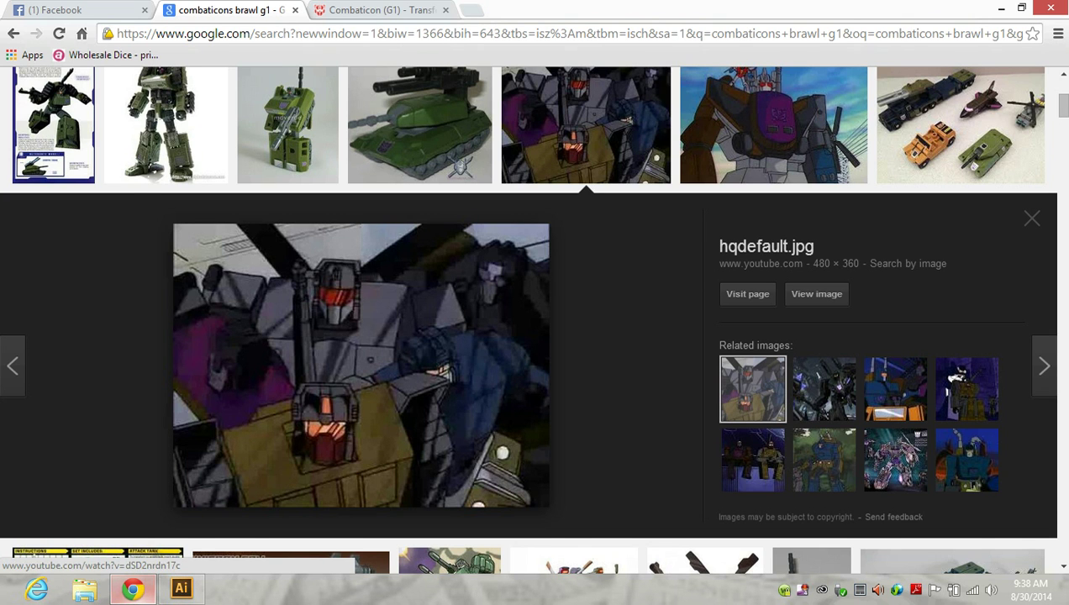
left_click(180, 589)
left_click_drag(476, 451, 362, 338)
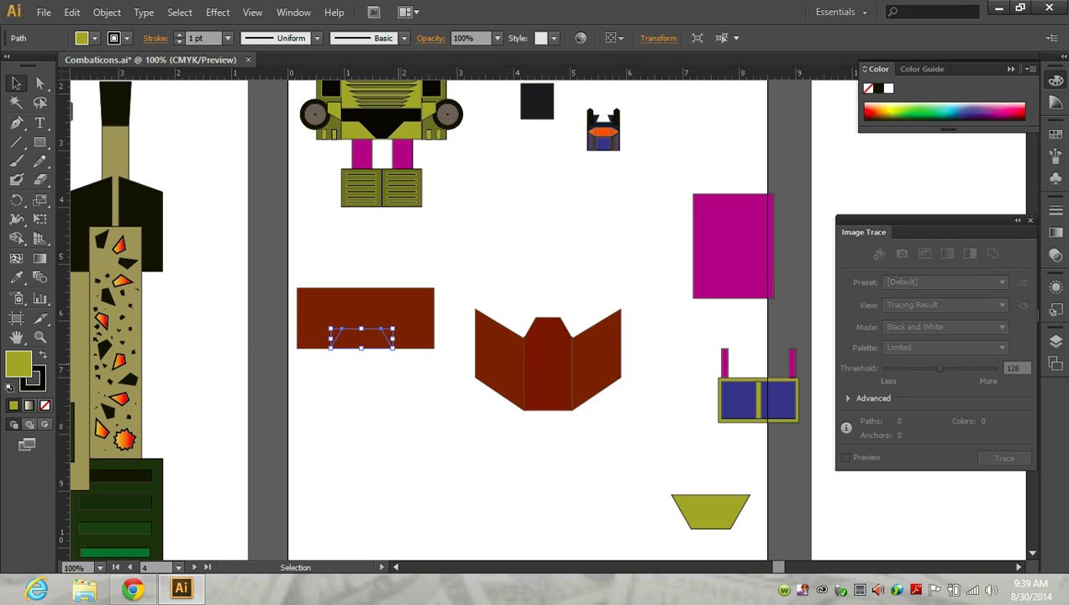
left_click(107, 11)
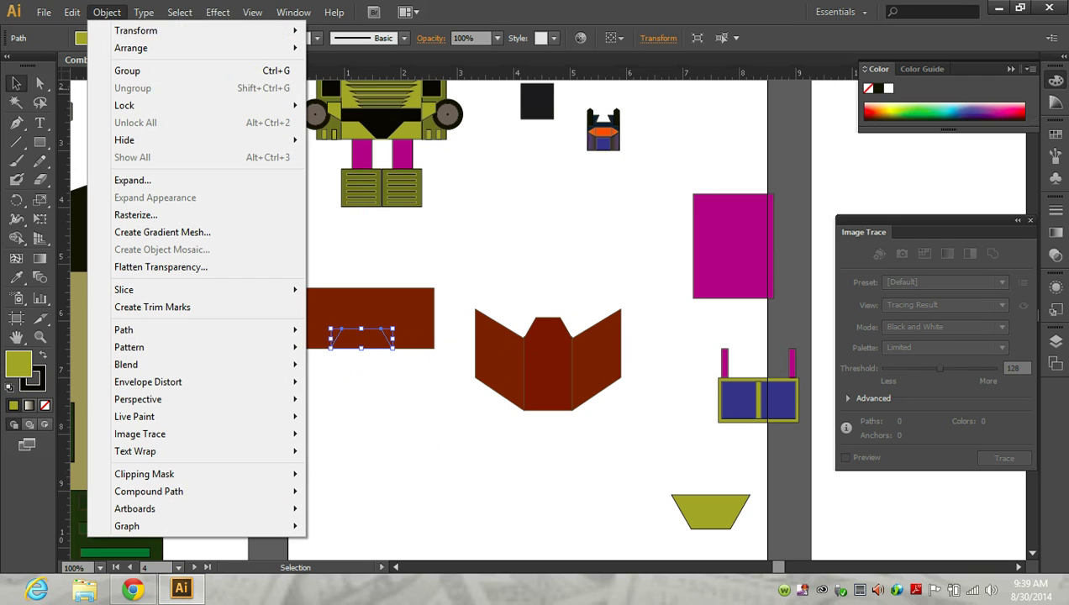
mouse_move(135, 48)
left_click(362, 47)
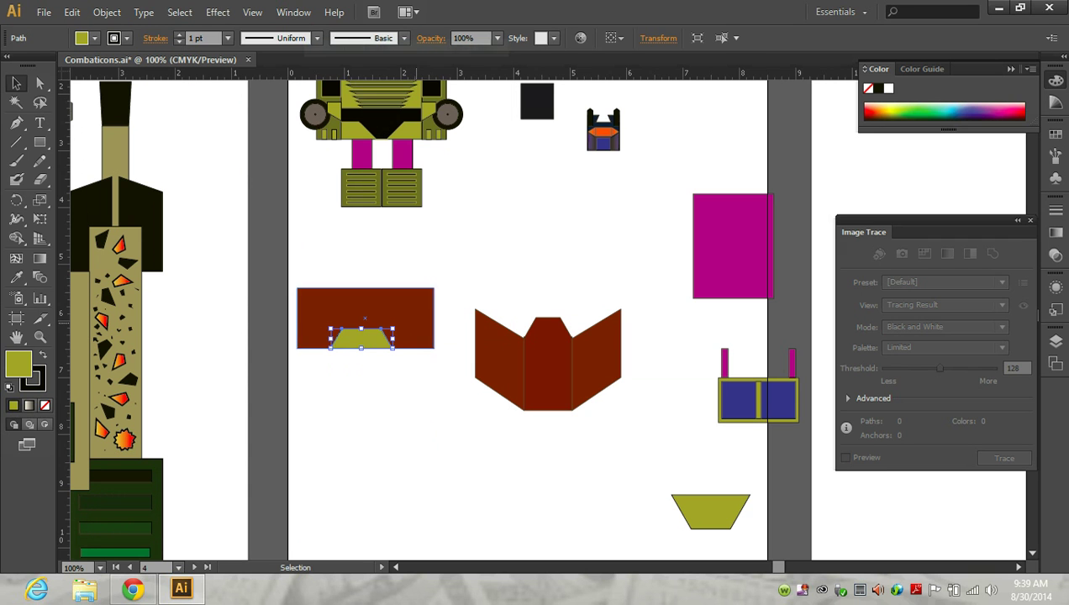
key("ctrl+shift+a")
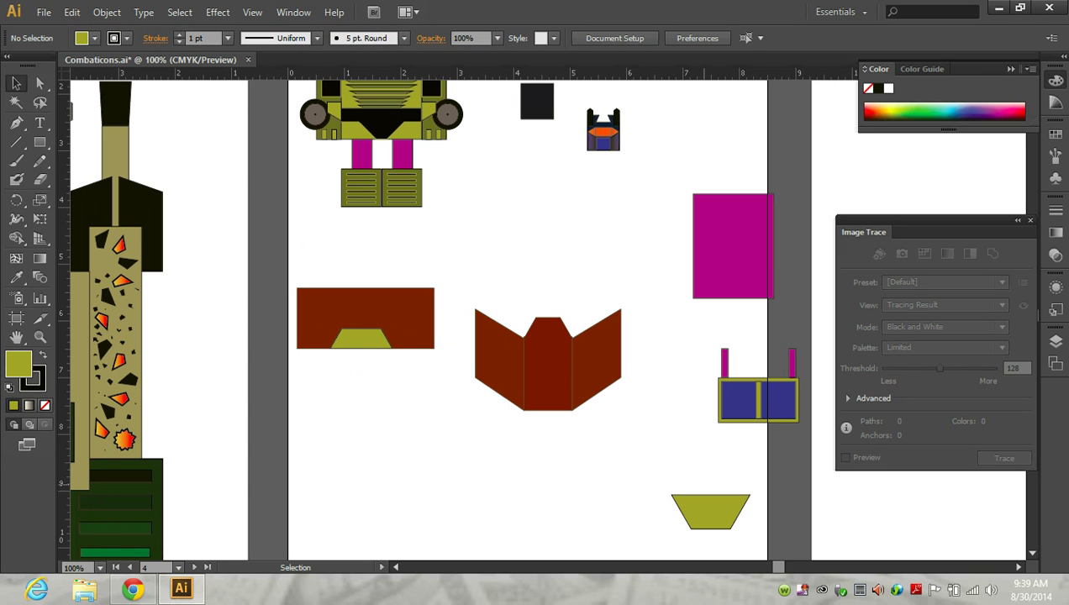
Step: Scale down the inverted olive trapezoid, place it inside the rectangle's upper edge, and bring it to the front
left_click_drag(710, 510, 387, 416)
scroll(388, 397, "up", 2)
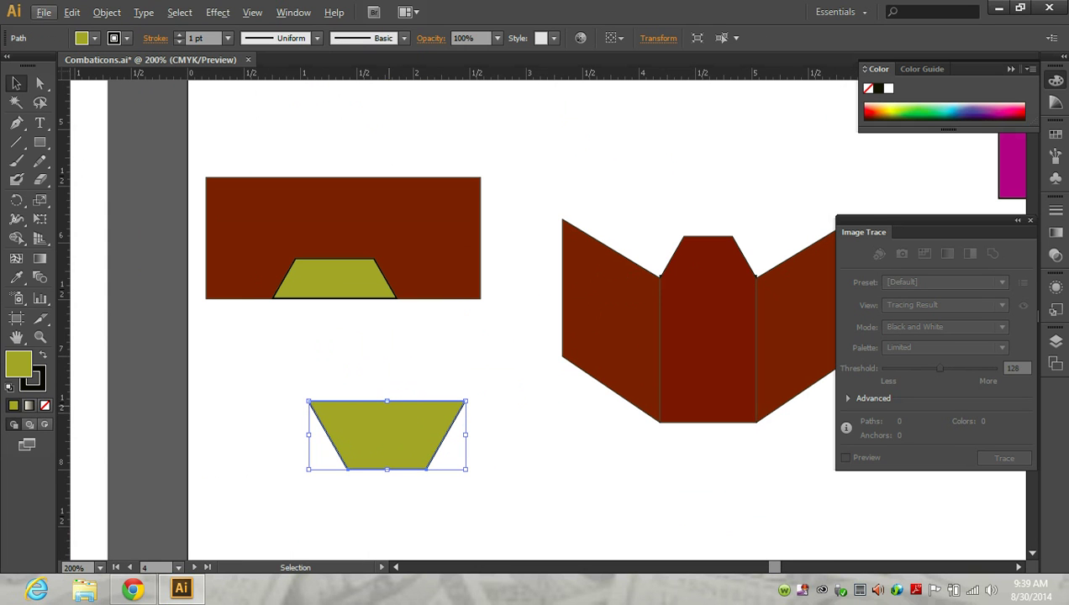
left_click_drag(465, 446, 335, 193)
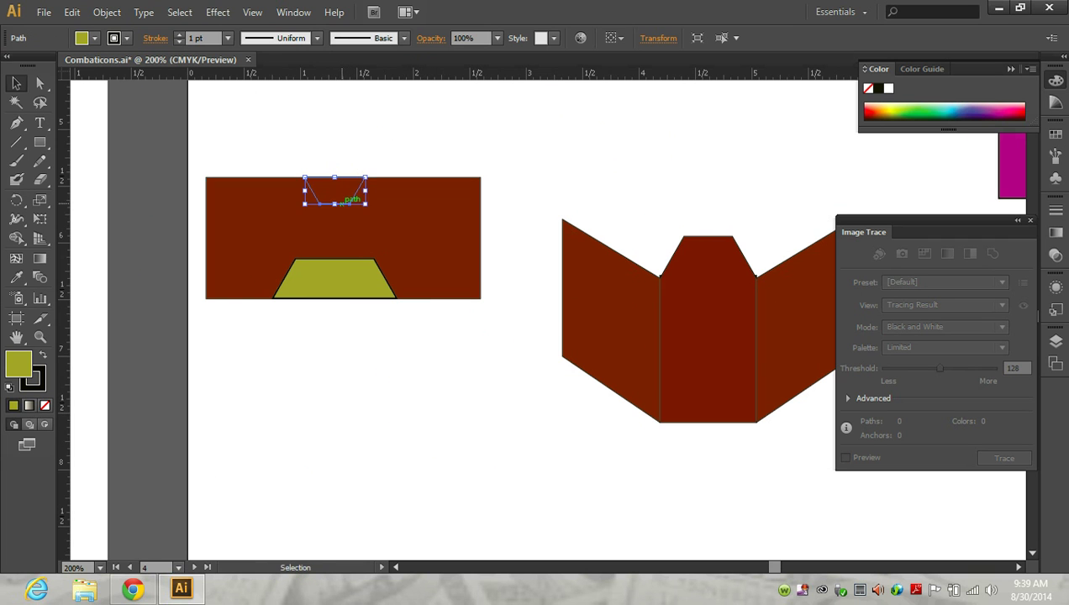
left_click(107, 12)
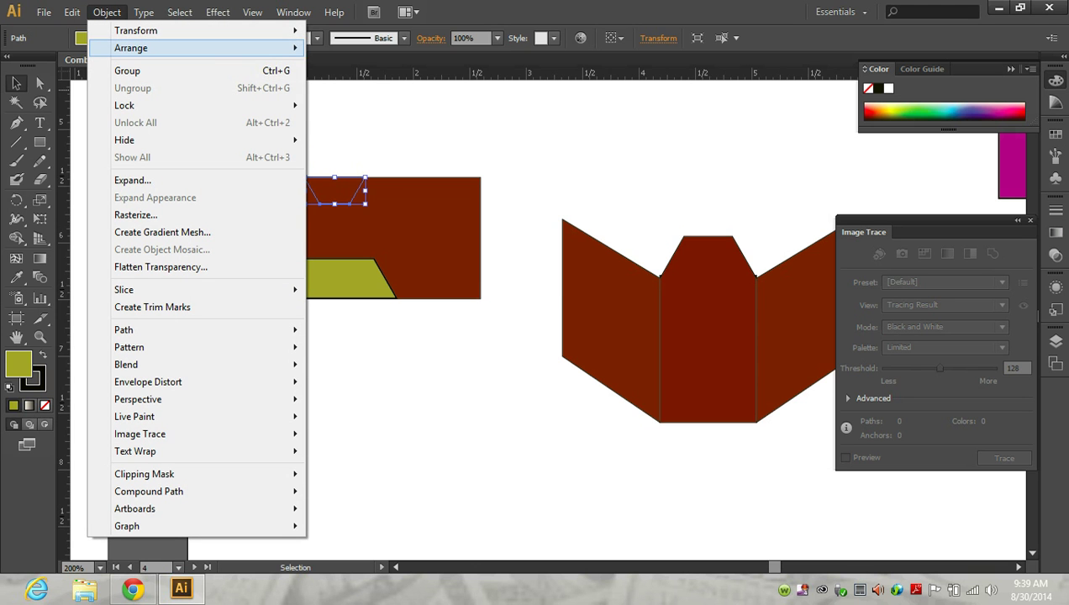
mouse_move(168, 48)
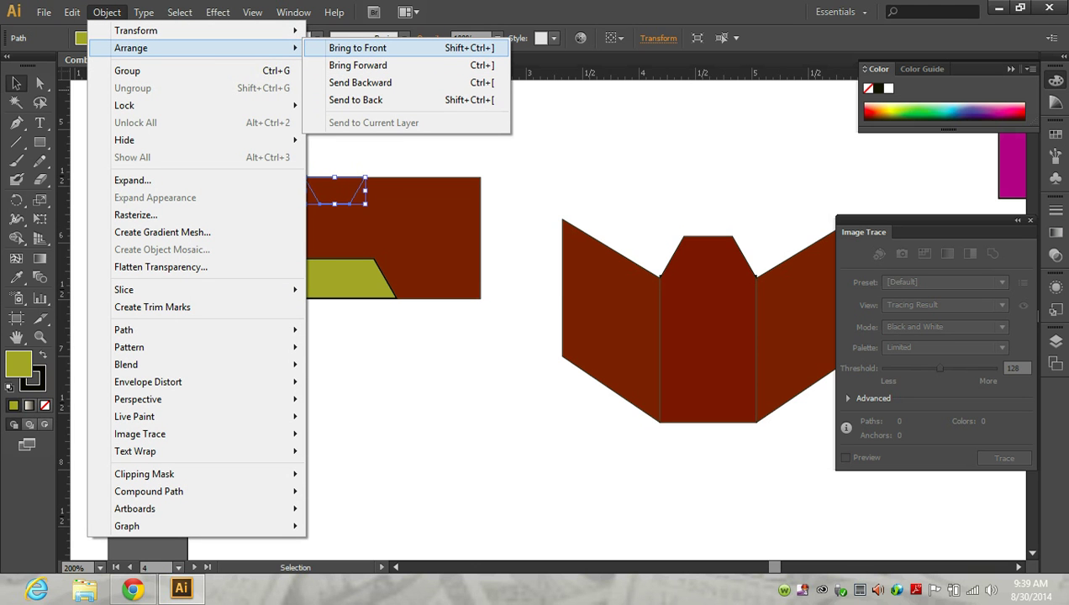
left_click(358, 48)
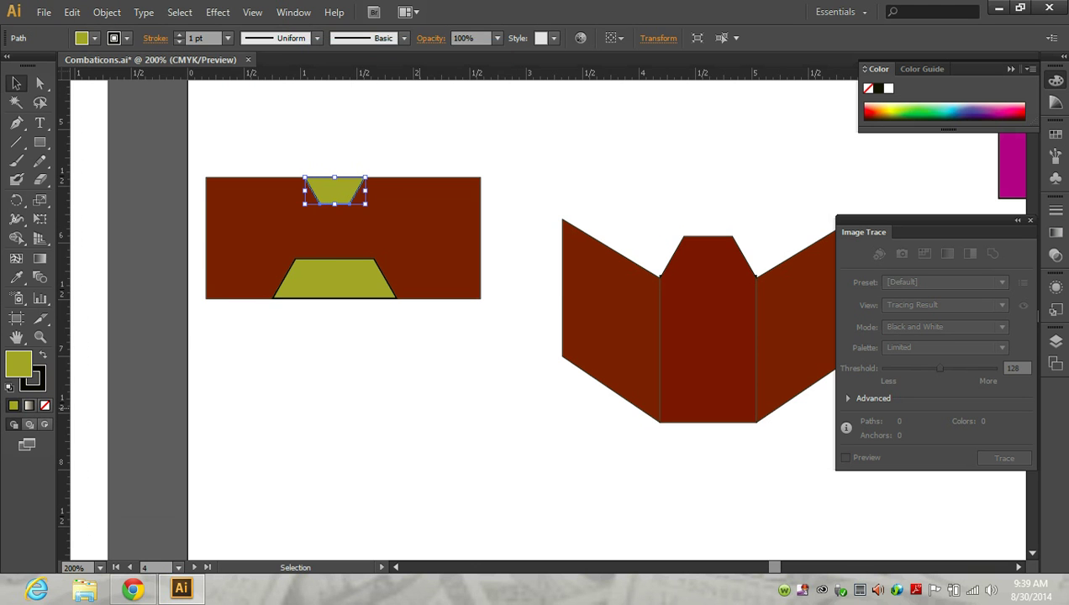
key("ctrl+shift+a")
Step: Check the reference image in Chrome, and align the horizontal centres of the rectangle and both trapezoids in Illustrator
left_click(133, 589)
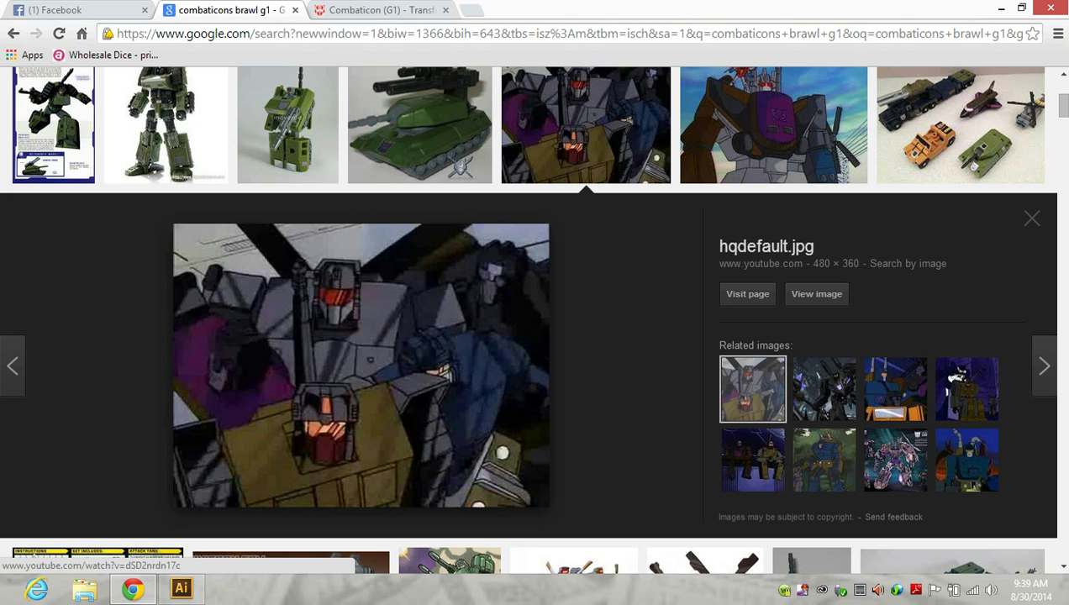
left_click(133, 589)
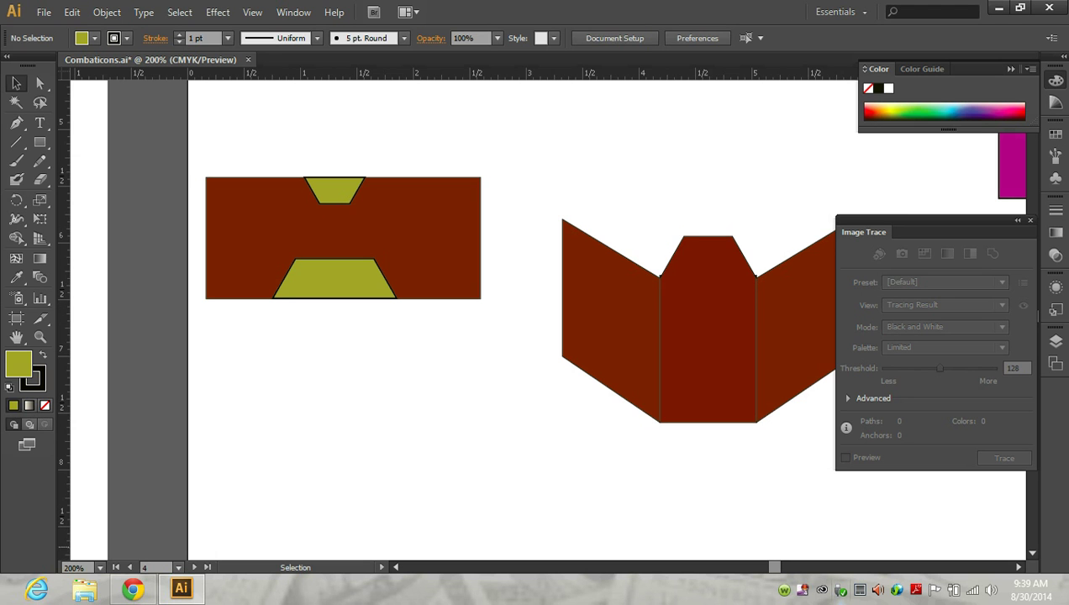
scroll(538, 319, "right", 5)
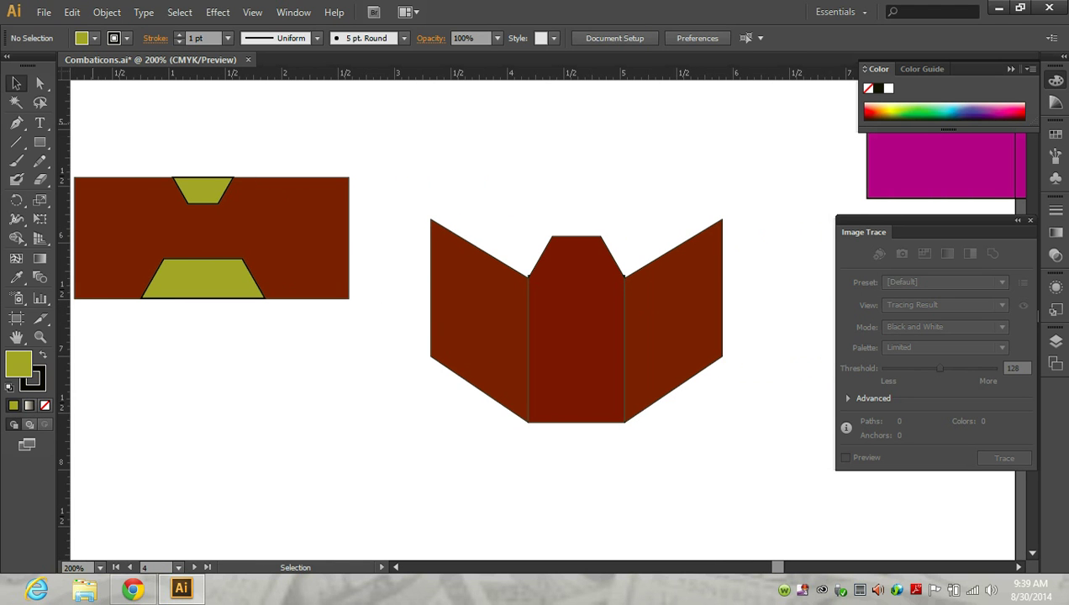
left_click_drag(131, 151, 307, 323)
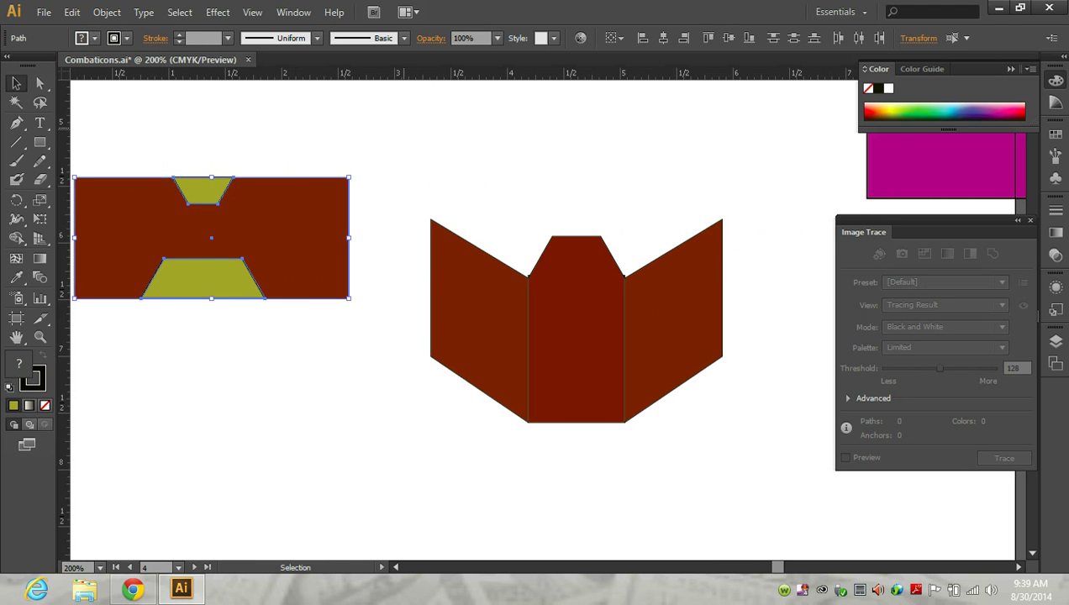
left_click(664, 37)
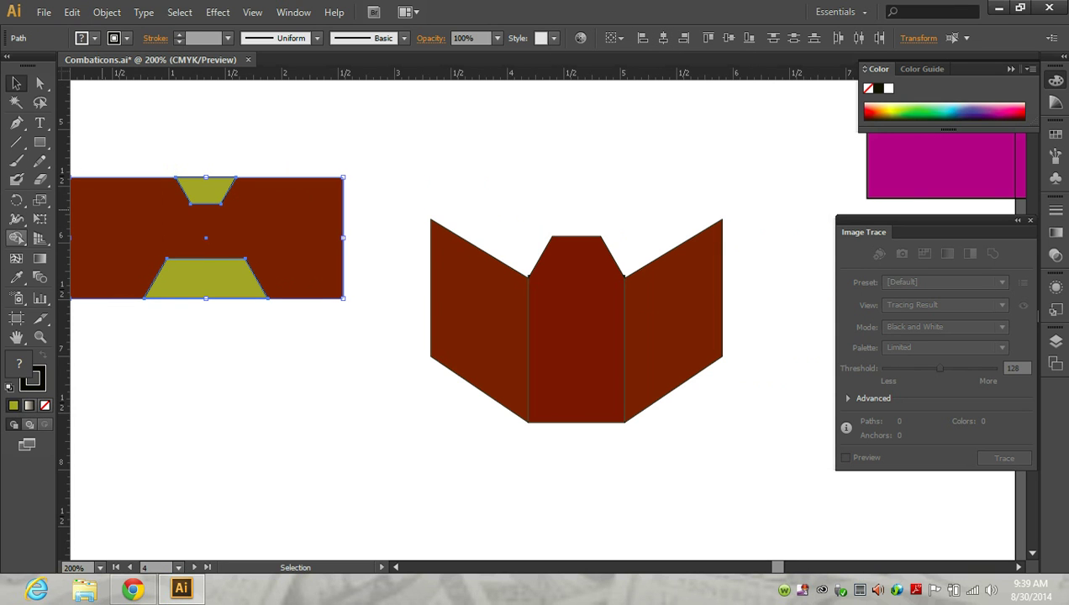
Step: Use Shape Builder on the rectangle's area around the two trapezoids to divide it into a separate notched shape
left_click(15, 238)
left_click(206, 277)
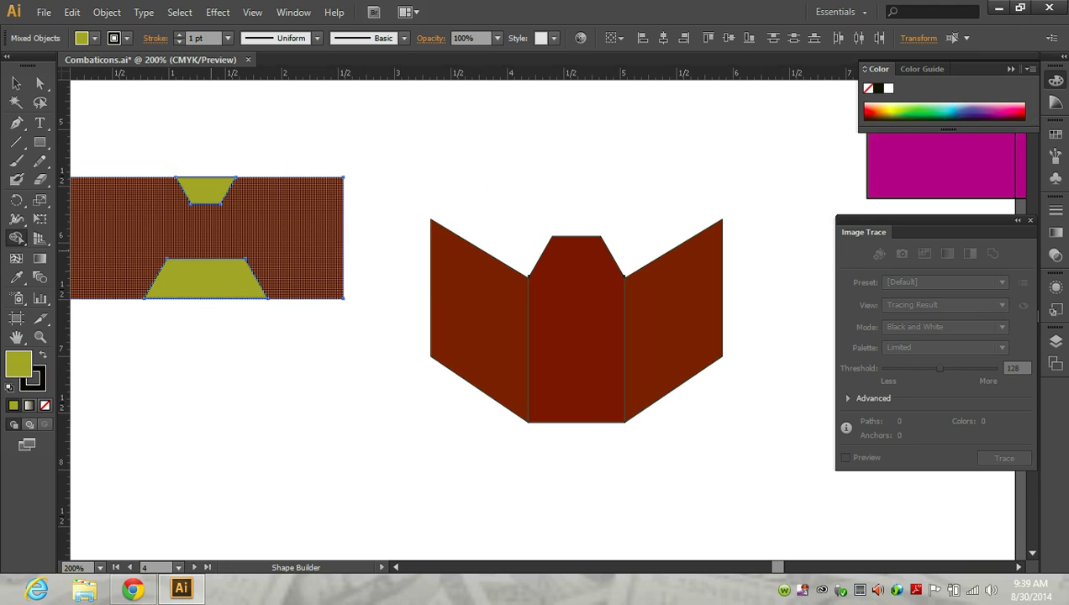
left_click(203, 249)
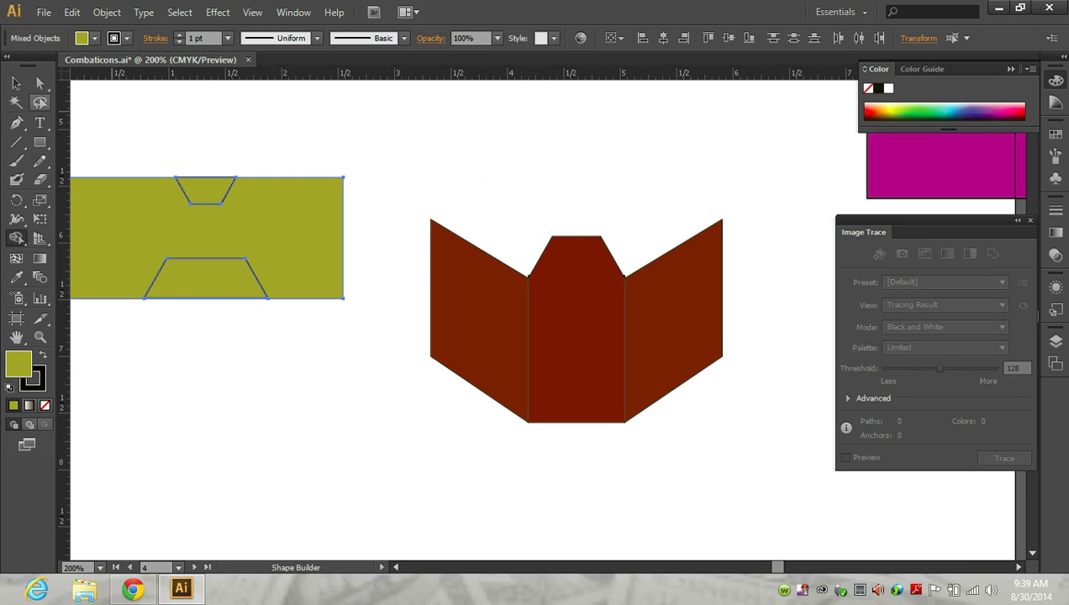
left_click(16, 83)
left_click(200, 334)
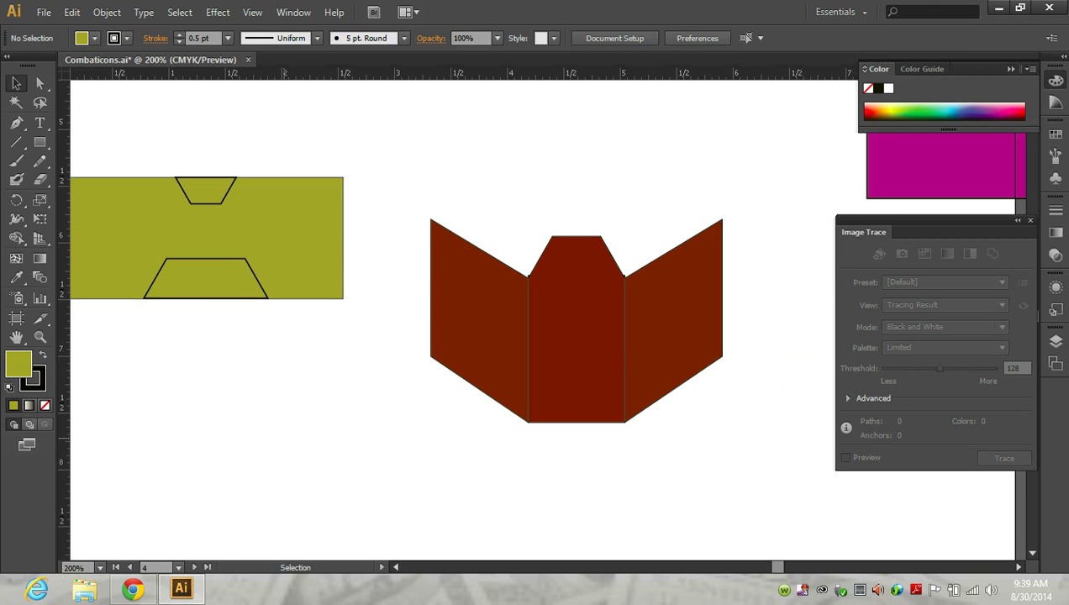
Step: Move both trapezoids and the notched rectangle apart to inspect the cut-outs
left_click_drag(210, 277, 251, 402)
left_click_drag(206, 186, 215, 135)
left_click_drag(217, 286, 247, 378)
left_click_drag(300, 221, 579, 134)
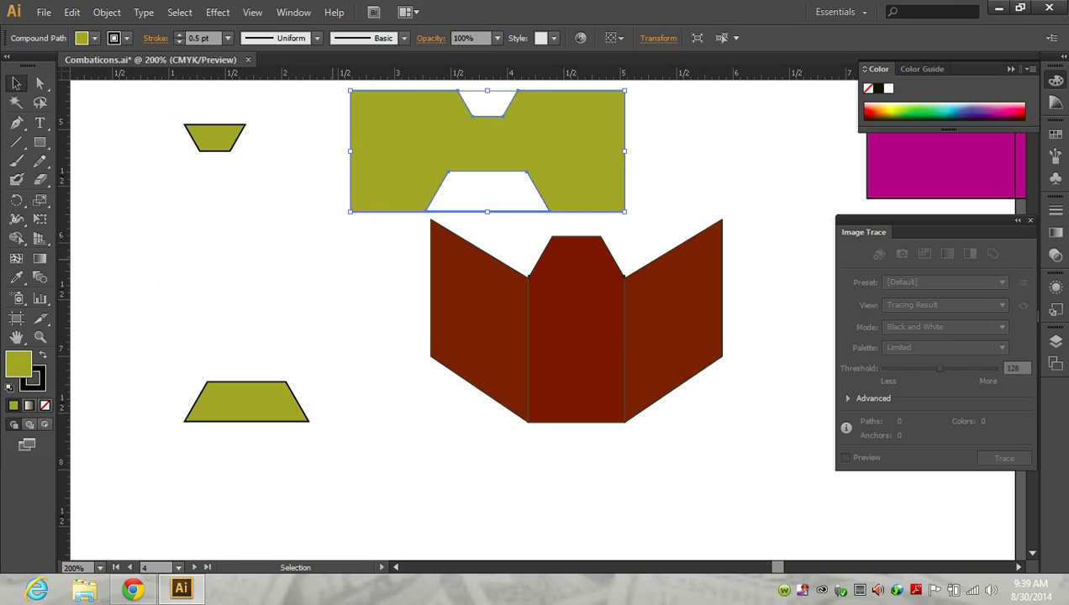
key("ctrl+shift+a")
left_click_drag(442, 144, 210, 240)
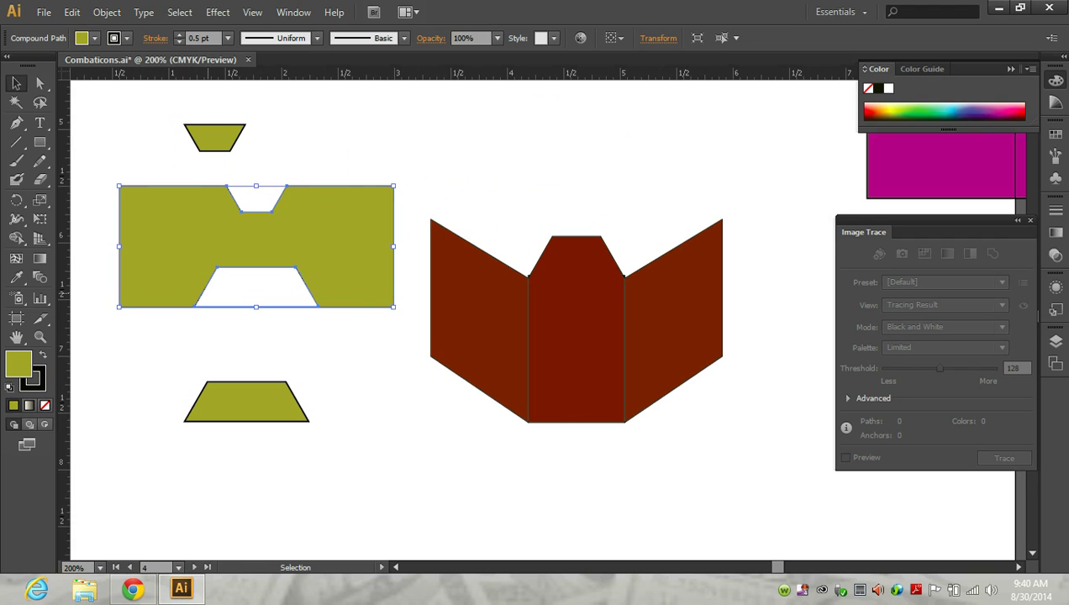
Step: Undo the moves that separated the two trapezoids from the notched rectangle
key("ctrl+z")
key("ctrl+z")
key("ctrl+z")
key("ctrl+z")
key("ctrl+z")
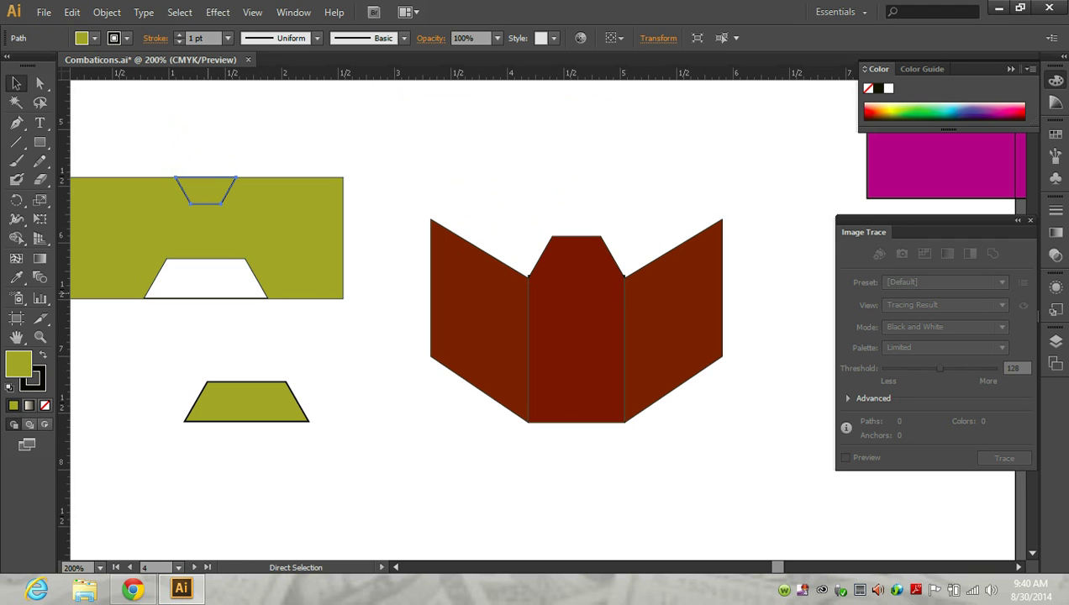
key("v")
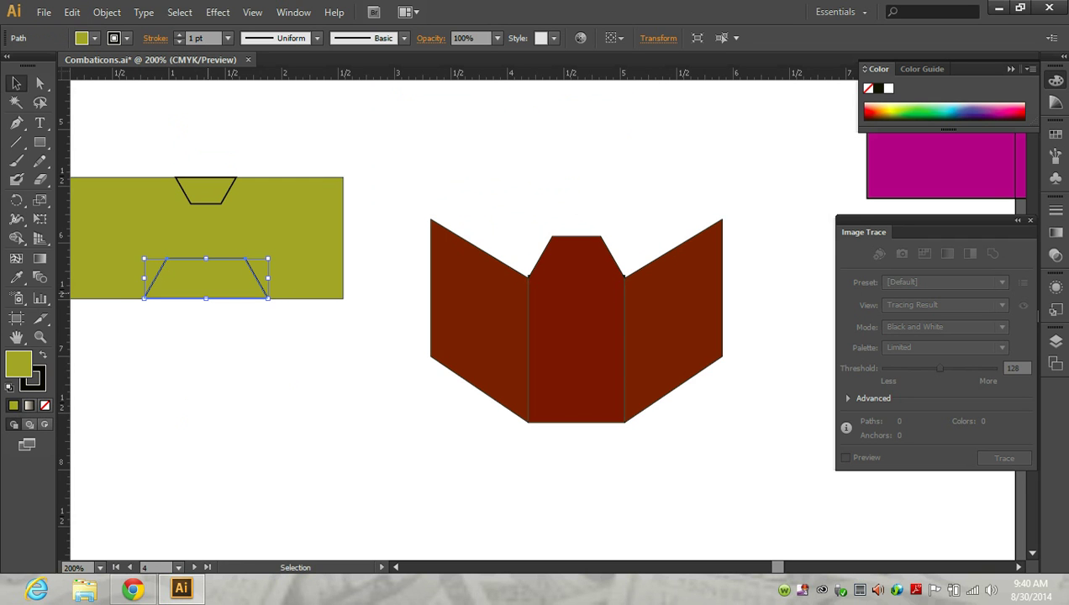
key("ctrl+shift+a")
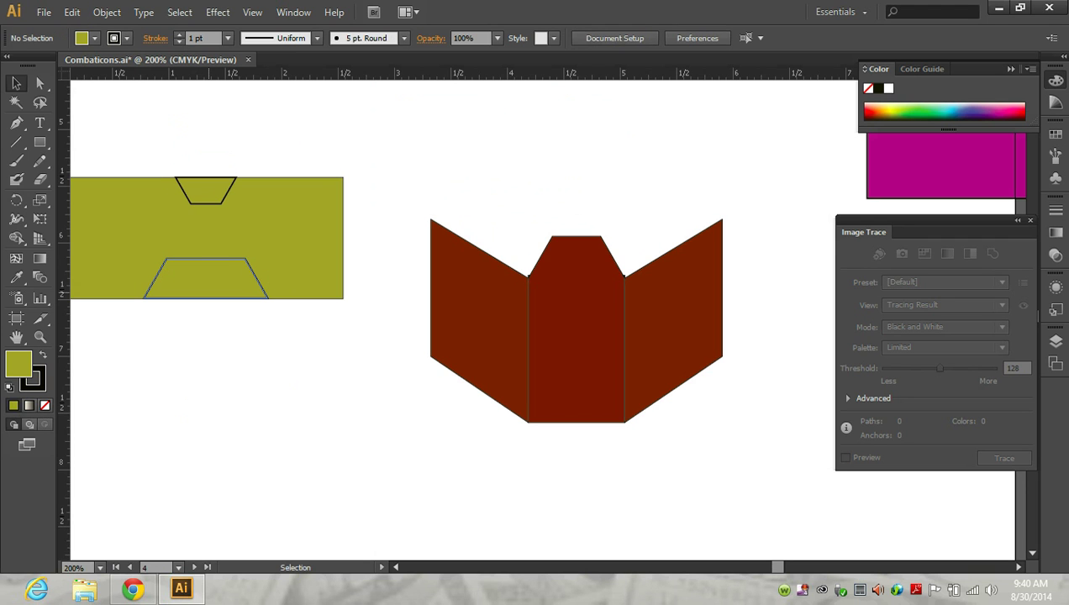
key("ctrl+z")
Step: Try to stretch the lower trapezoid past the rectangle's lower edge, and undo back through the Shape Builder operation
left_click_drag(206, 298, 205, 306)
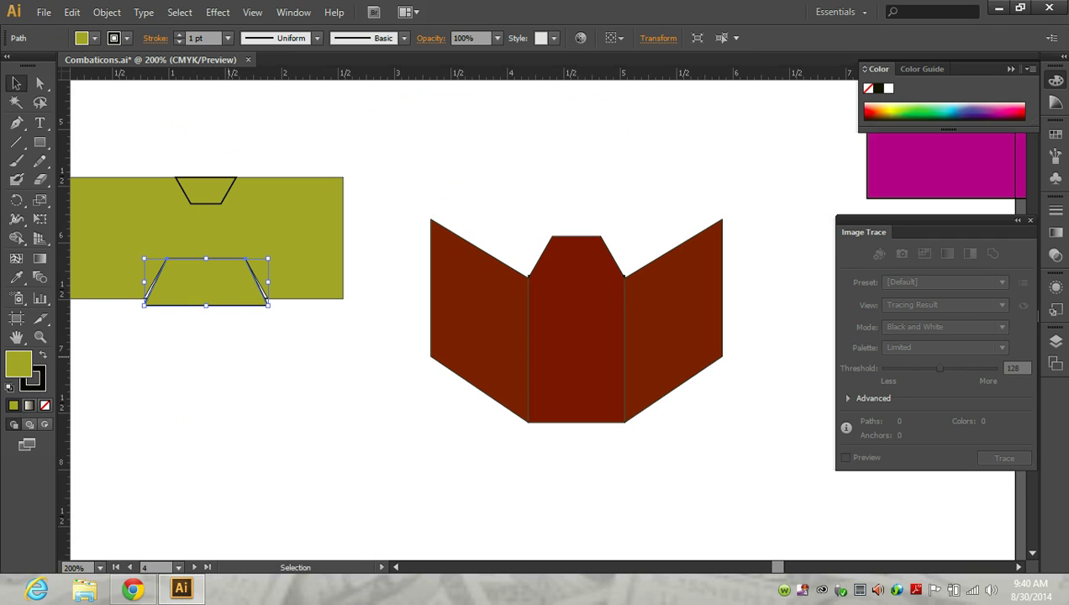
key("ctrl+z")
key("ctrl+z")
key("ctrl+z")
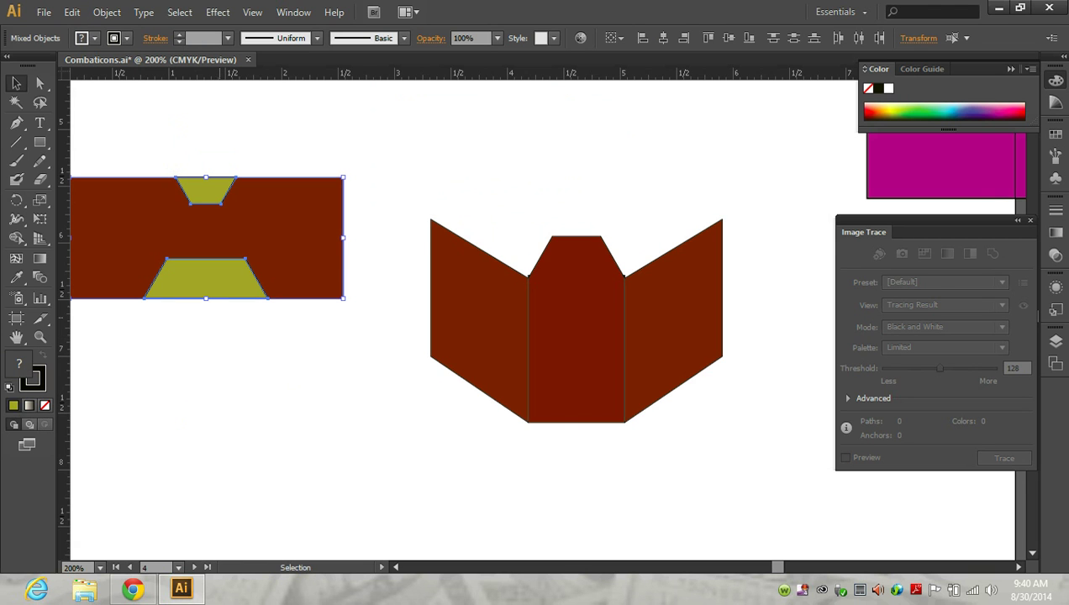
Step: Try stretching the whole selection downward and the lower trapezoid alone past the rectangle's edge, undoing each attempt
left_click_drag(206, 299, 206, 306)
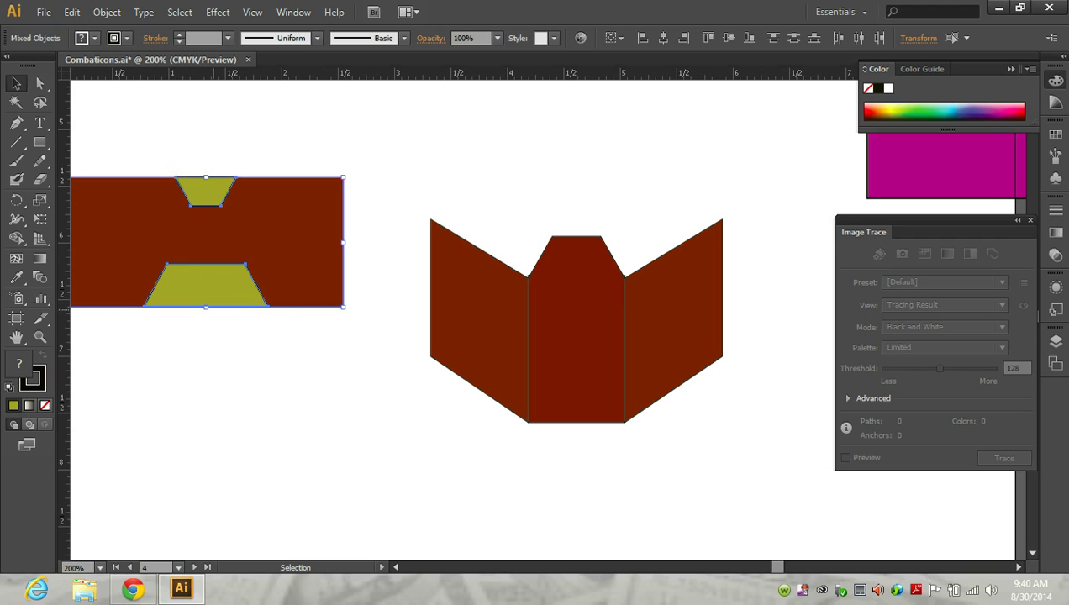
key("ctrl+z")
key("ctrl+shift+a")
left_click(206, 277)
left_click_drag(206, 298, 206, 306)
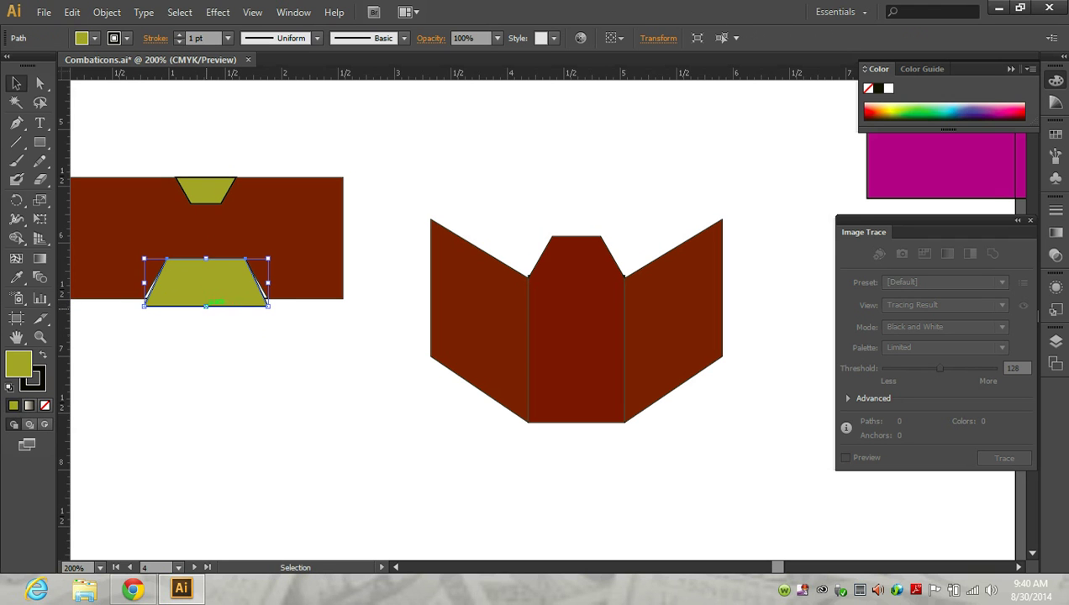
key("ctrl+z")
Step: Undo the centre alignment and the small inverted trapezoid's placement on the rectangle
key("a")
key("ctrl+z")
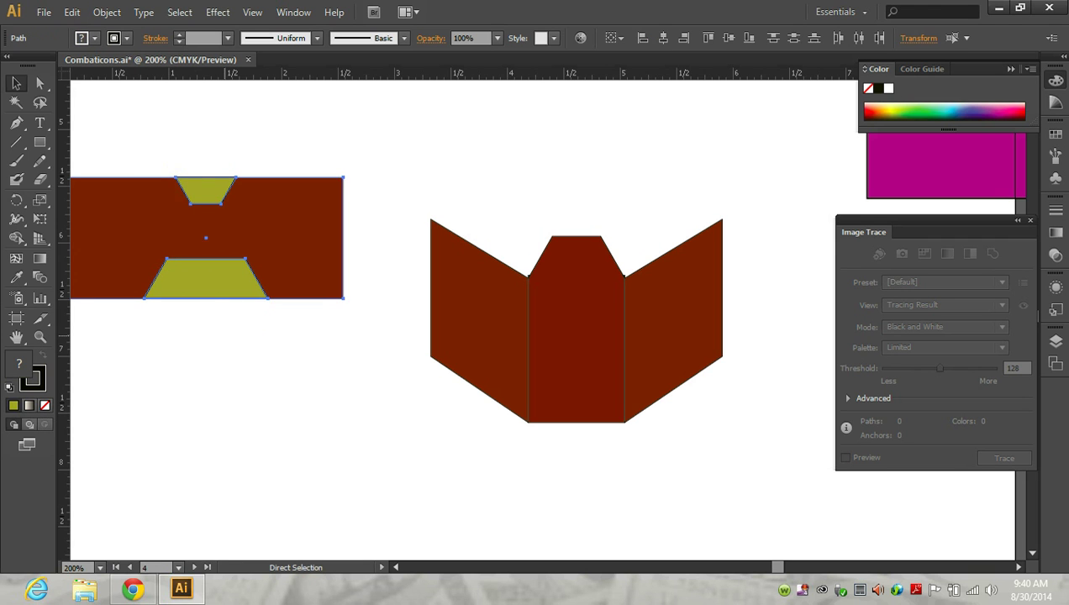
key("ctrl+z")
key("ctrl+z")
key("ctrl+z")
key("v")
key("ctrl+z")
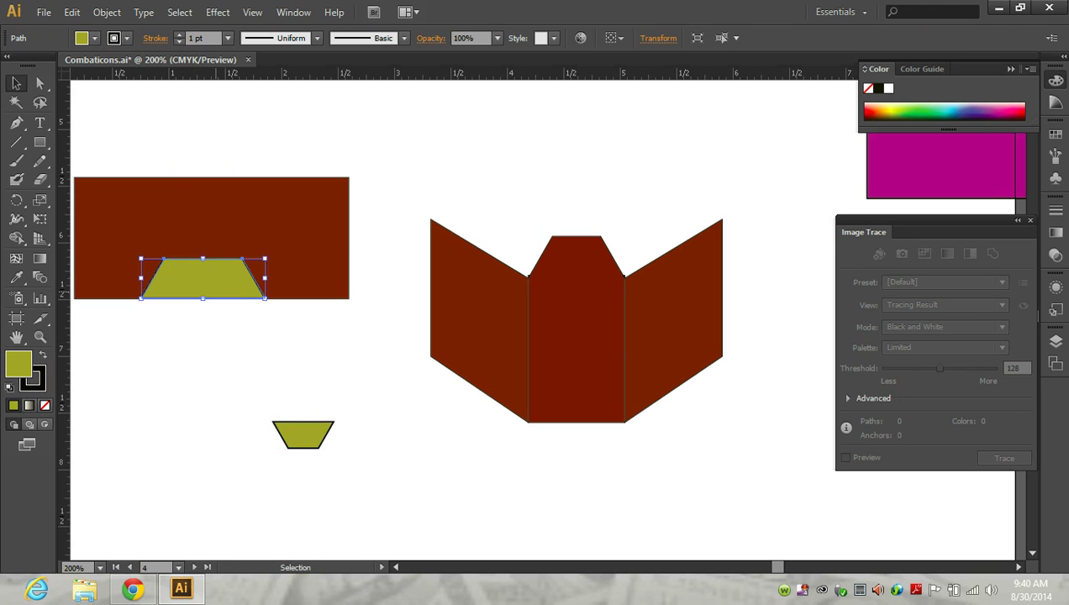
Step: Stretch the lower trapezoid past the rectangle's lower edge, place the small one overlapping the upper edge, and bring it to the front
left_click_drag(202, 298, 203, 195)
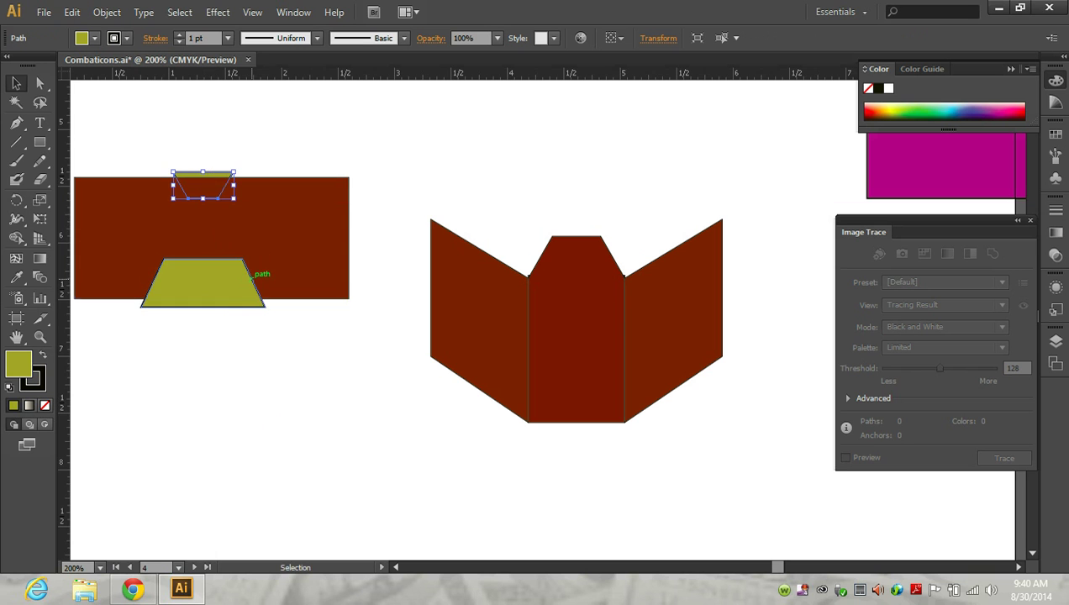
left_click(107, 12)
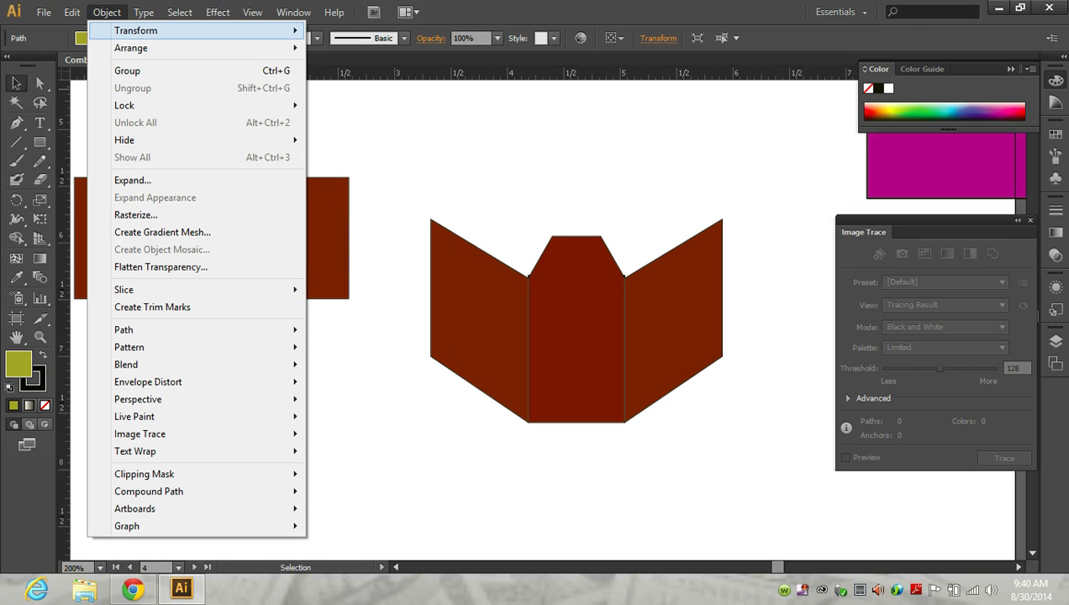
mouse_move(151, 31)
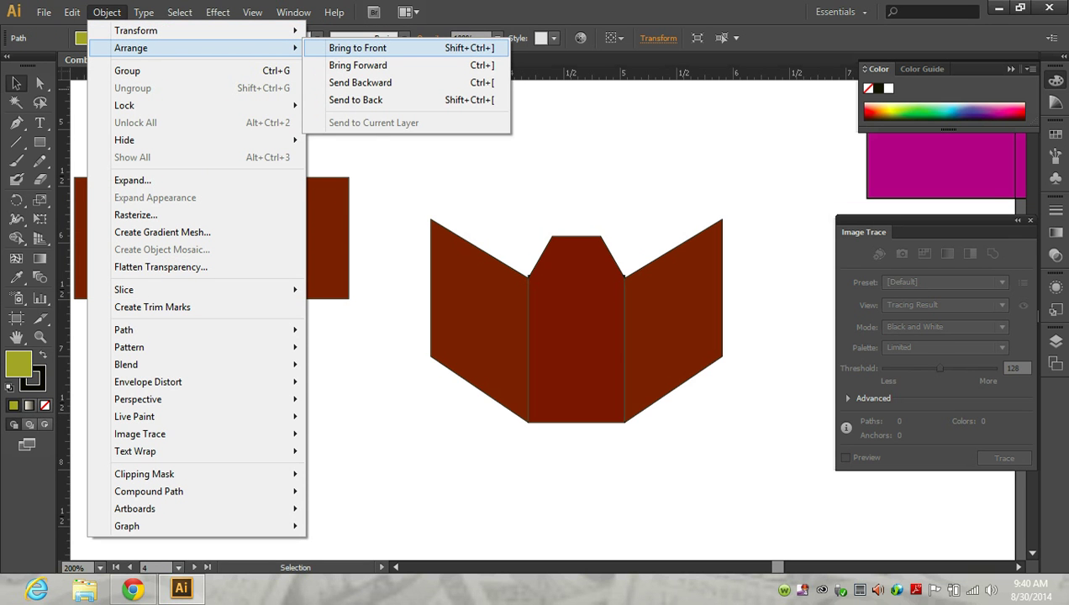
left_click(357, 48)
Step: Select the rectangle with both overlapping trapezoids and align their horizontal centres
left_click_drag(104, 133, 258, 323)
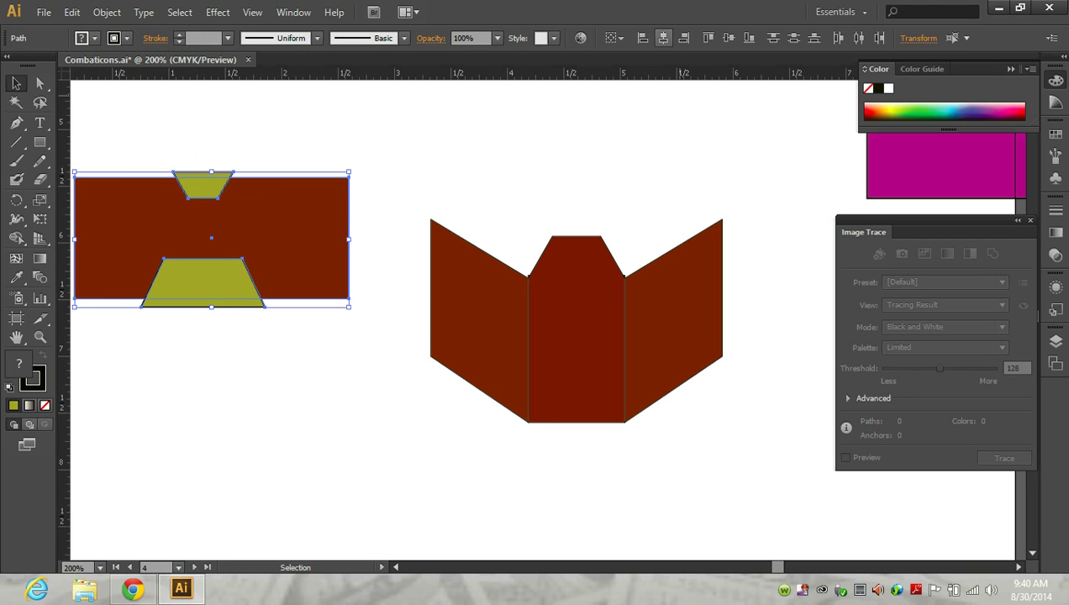
left_click(663, 38)
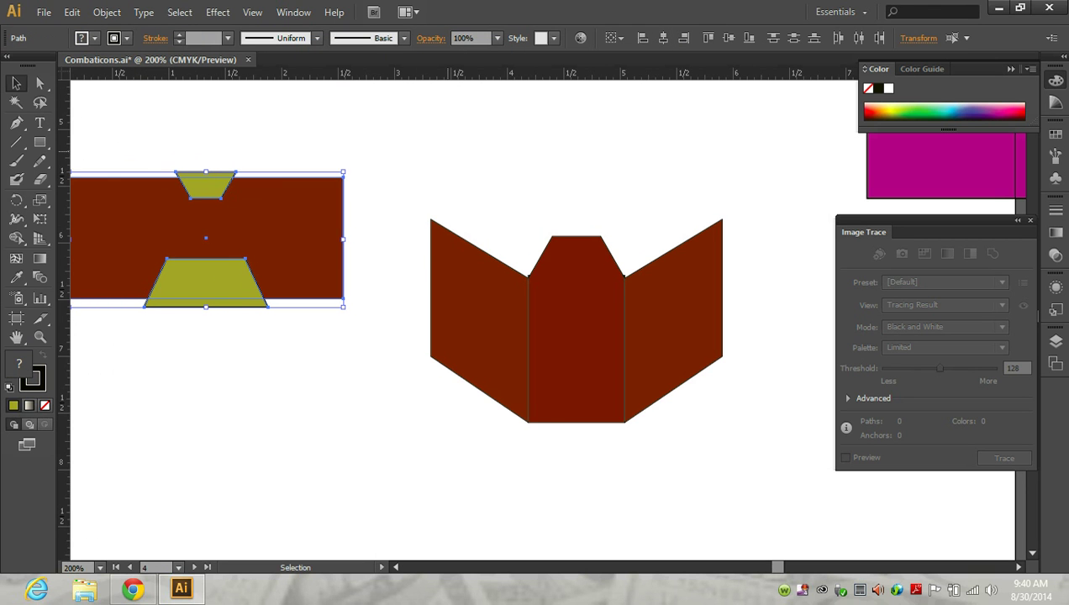
key("ctrl+shift+a")
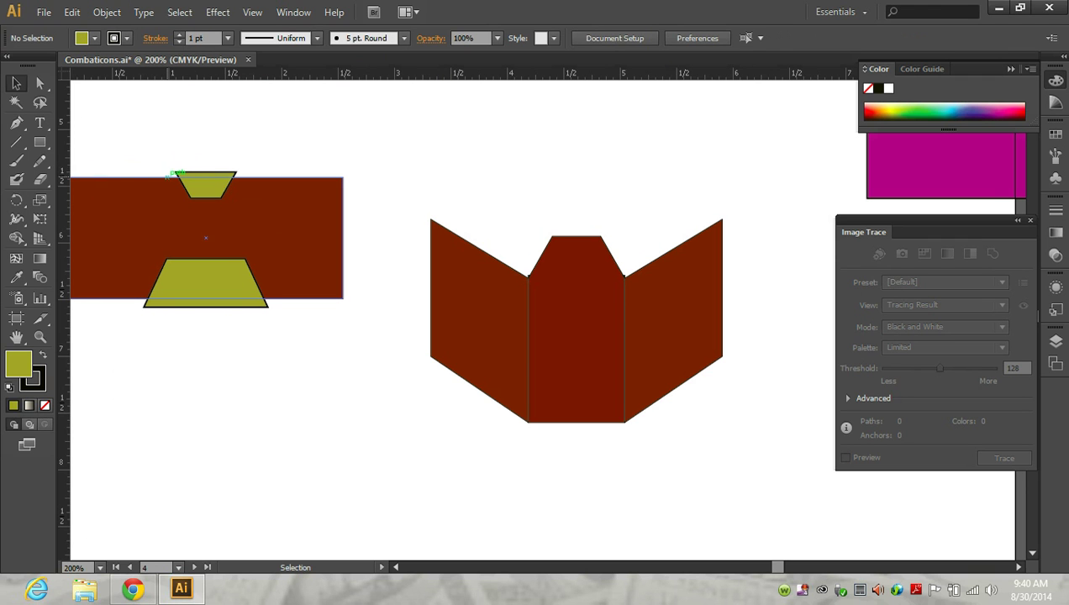
Step: Separate the reddish-brown rectangle from the two overlapping trapezoids with the Shape Builder tool, leaving a rectangle notched above and below
left_click_drag(114, 136, 271, 335)
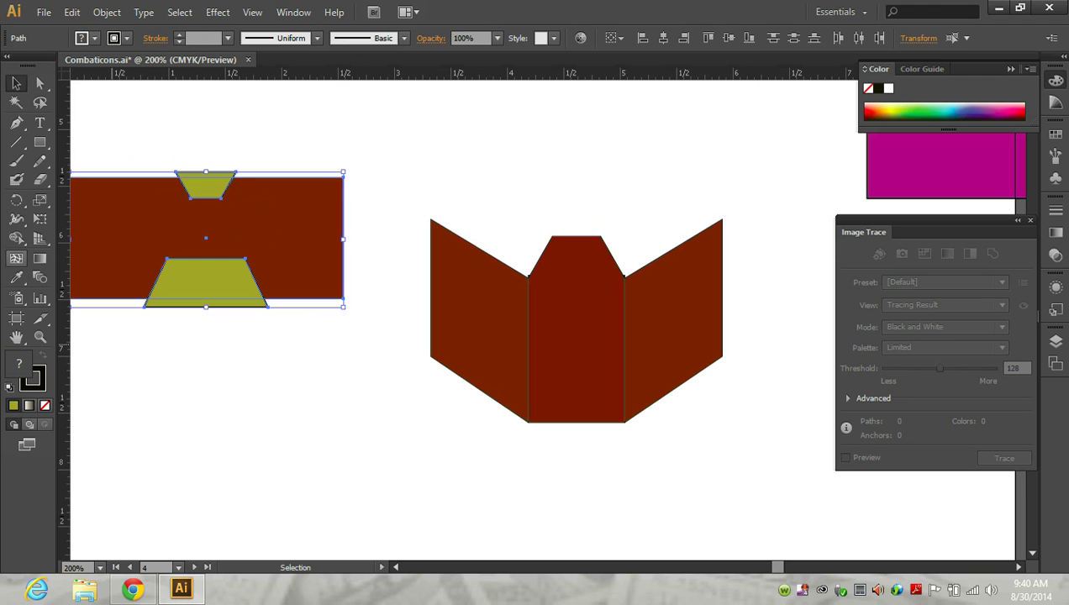
left_click(16, 237)
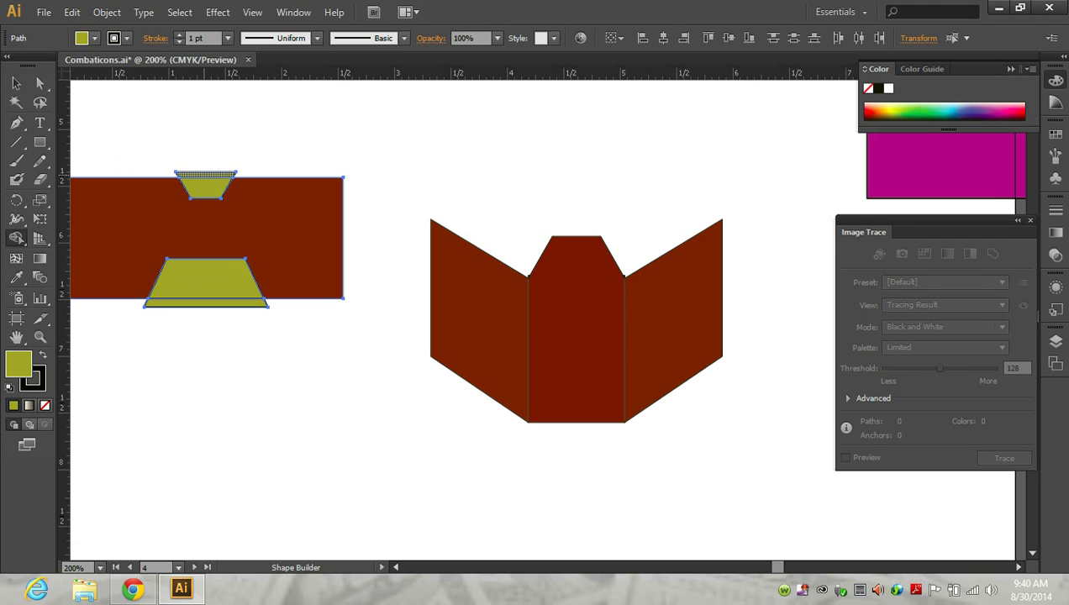
left_click(109, 235)
left_click(16, 82)
left_click(321, 156)
Step: Pull the cut-off upper trapezoid, lower trapezoid and its thin strip away from the notched rectangle
left_click_drag(223, 173, 431, 124)
left_click_drag(206, 278, 295, 405)
left_click_drag(206, 301, 330, 487)
Step: Move the notched green rectangle onto the three red panels and set the small trapezoid aside with the other scraps
left_click_drag(206, 238, 451, 198)
left_click_drag(607, 178, 624, 144)
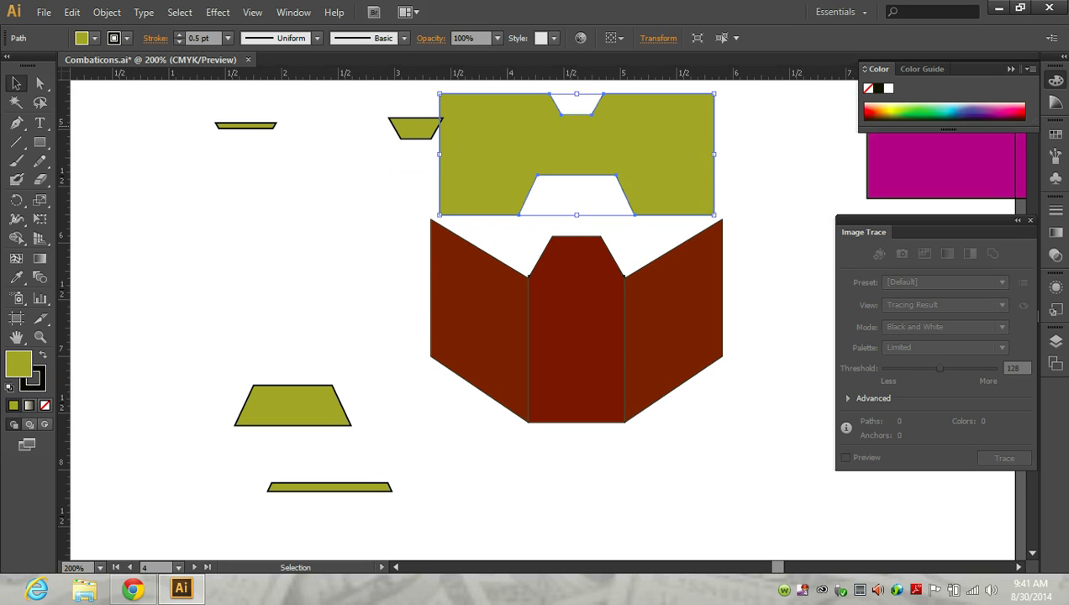
left_click_drag(414, 126, 272, 190)
left_click_drag(576, 155, 577, 220)
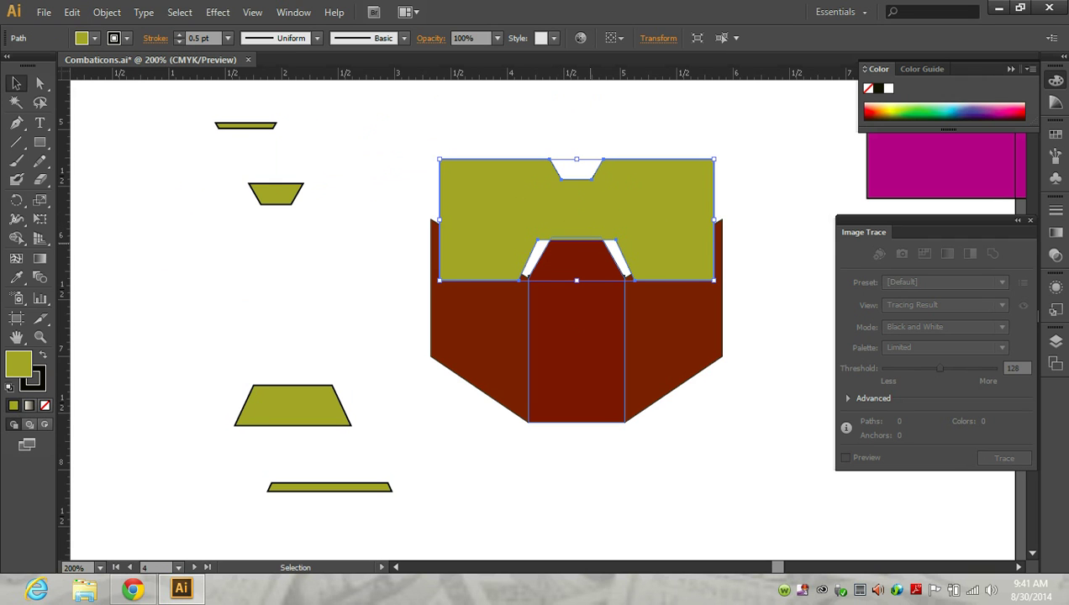
Step: Narrow the notched green shape from both sides and centre its lower notch over the middle panel's raised top
left_click_drag(439, 219, 458, 219)
left_click_drag(715, 219, 685, 219)
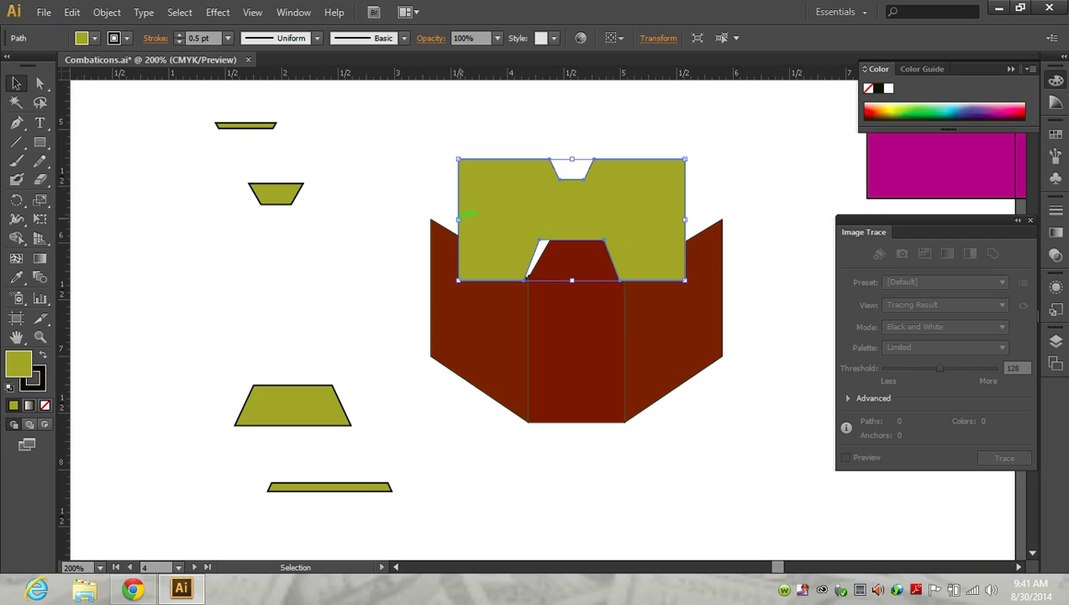
left_click_drag(458, 219, 474, 220)
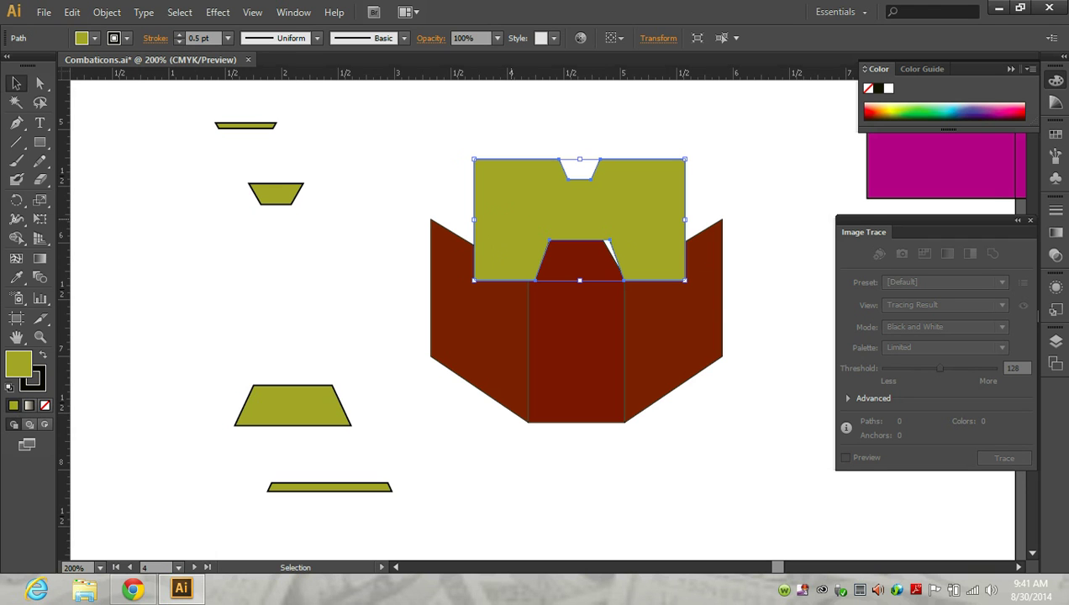
left_click_drag(487, 201, 484, 197)
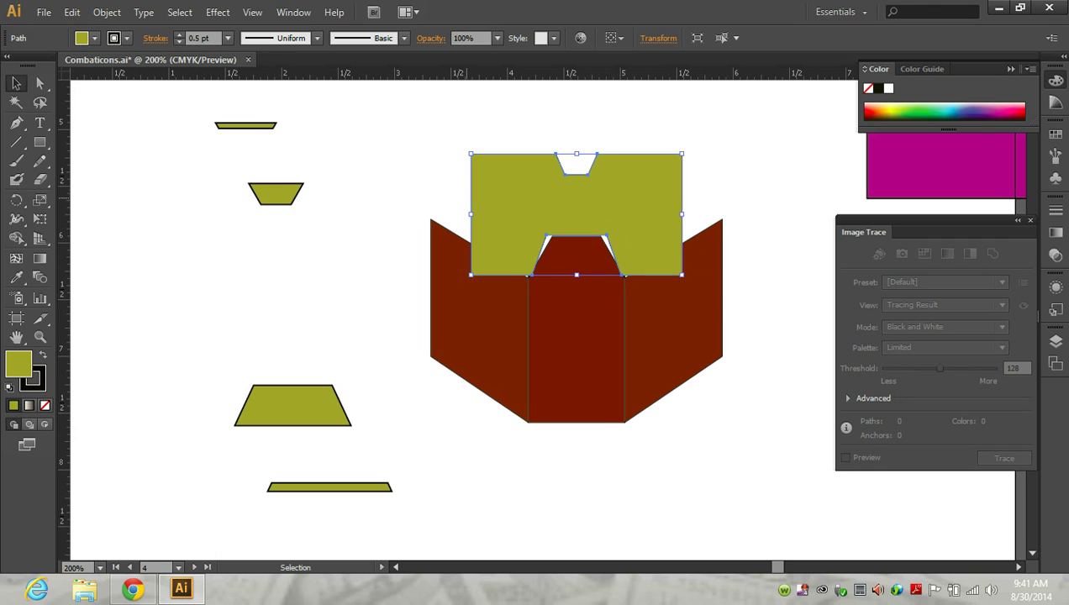
Step: Group the three red panels and refit the green shape's lower notch over the middle panel's raised top
left_click_drag(393, 329, 748, 445)
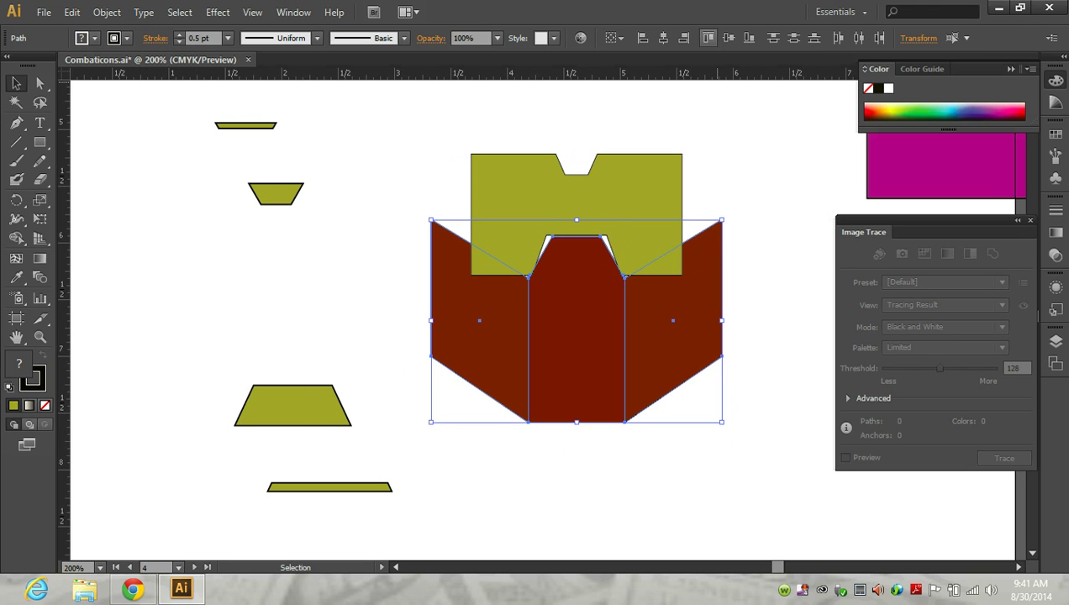
left_click(107, 12)
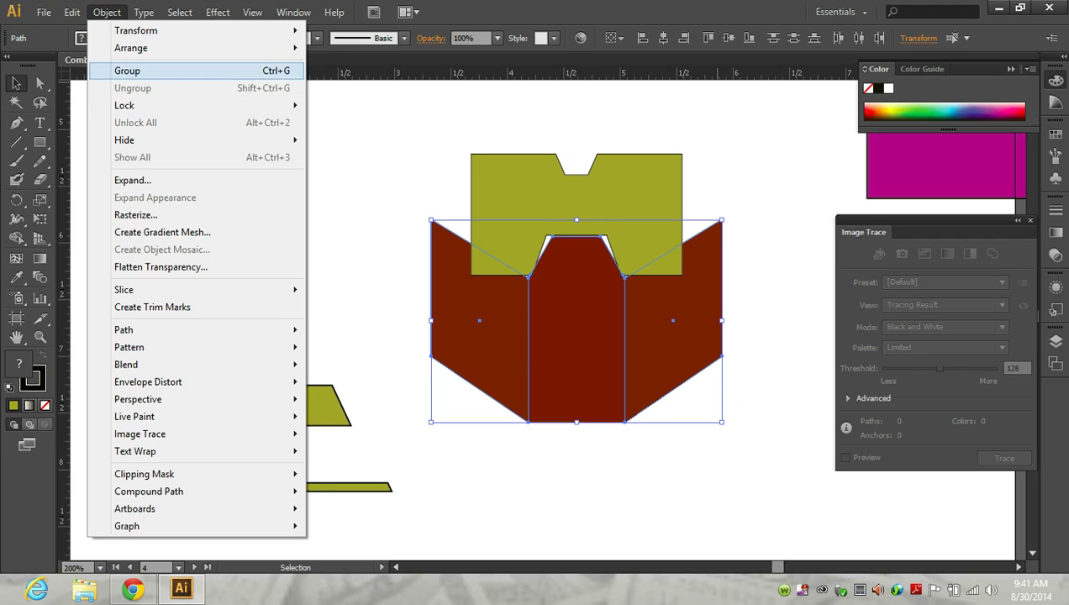
left_click(127, 71)
left_click_drag(577, 224, 577, 214)
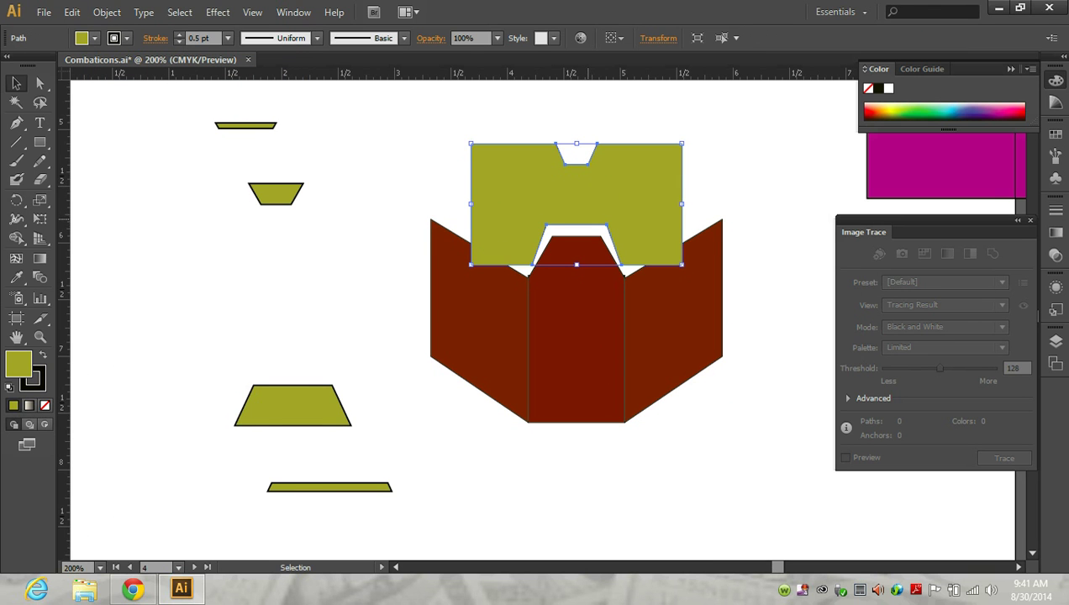
scroll(590, 220, "up", 2)
left_click_drag(579, 180, 578, 200)
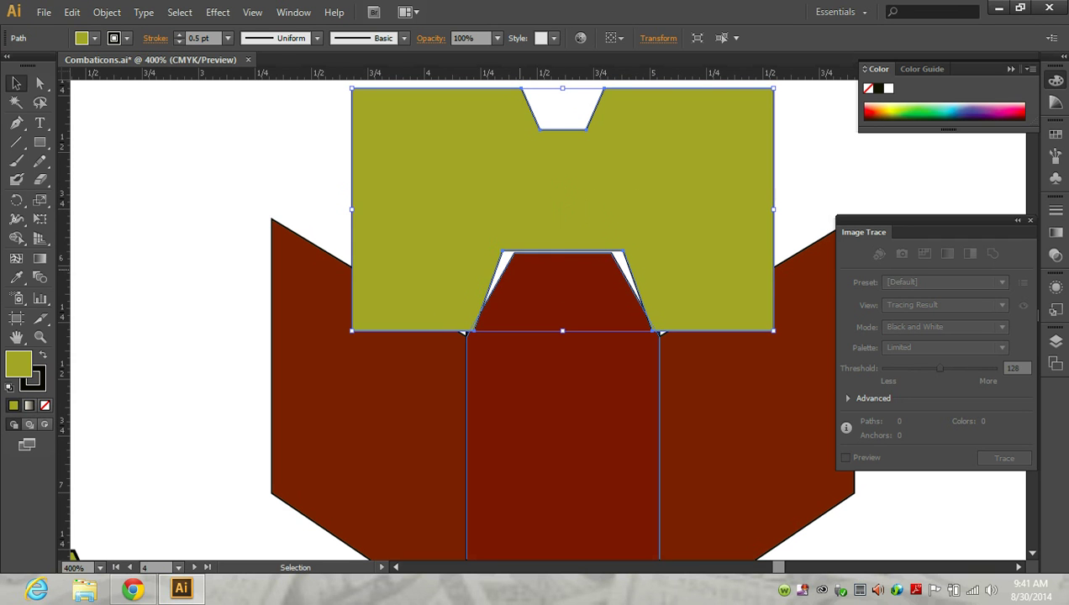
Step: Snap the green shape's lower-left corner to the left panel's outer top corner and the notch's base points to the middle panel's shoulders
key("a")
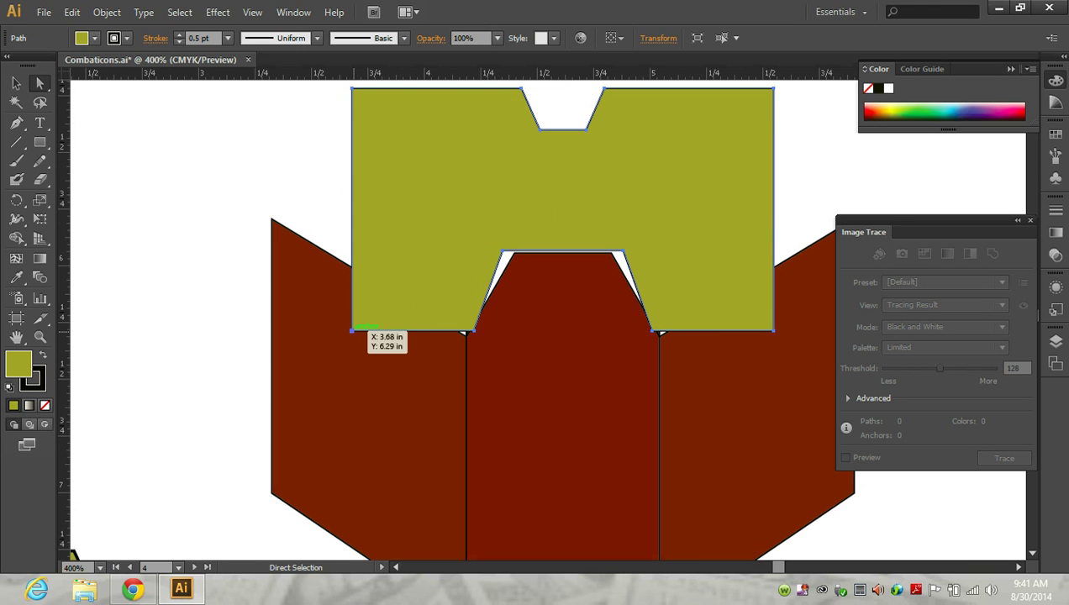
left_click(352, 330)
left_click_drag(352, 330, 273, 218)
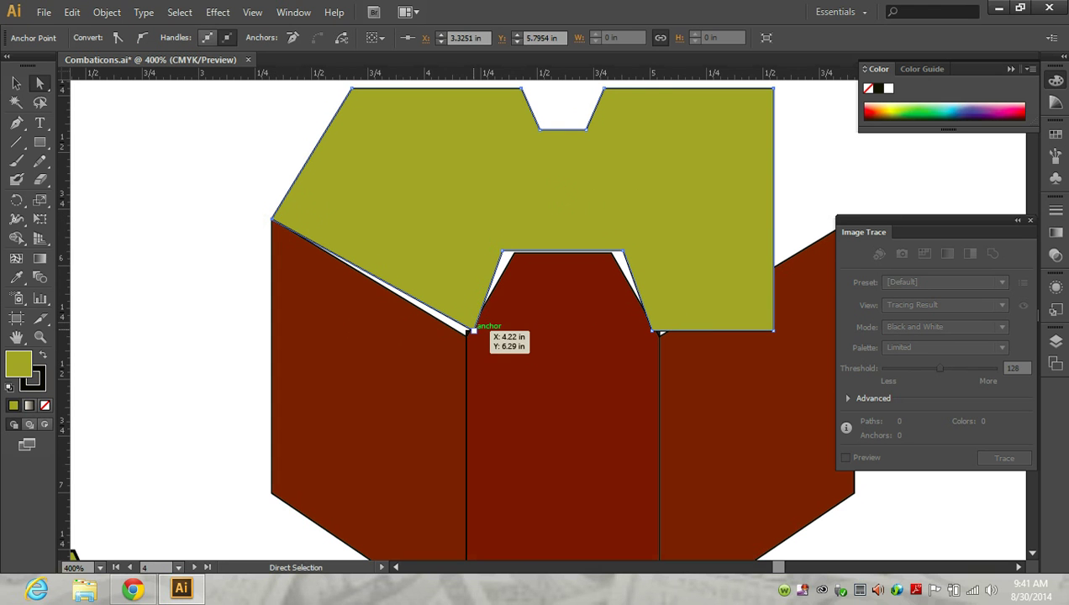
left_click_drag(472, 330, 466, 332)
left_click_drag(652, 331, 659, 336)
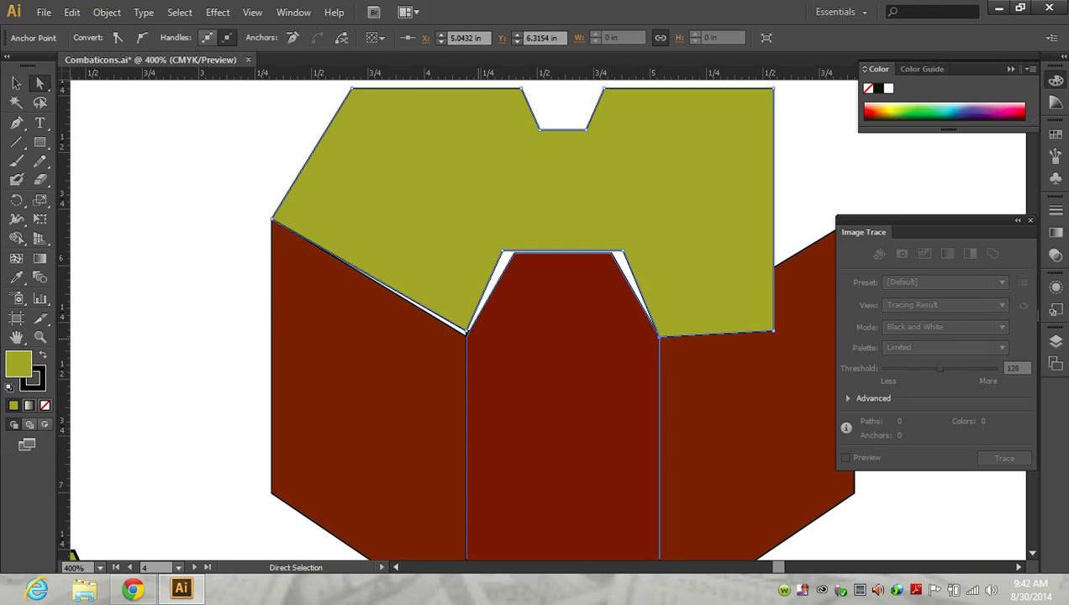
left_click_drag(467, 329, 466, 335)
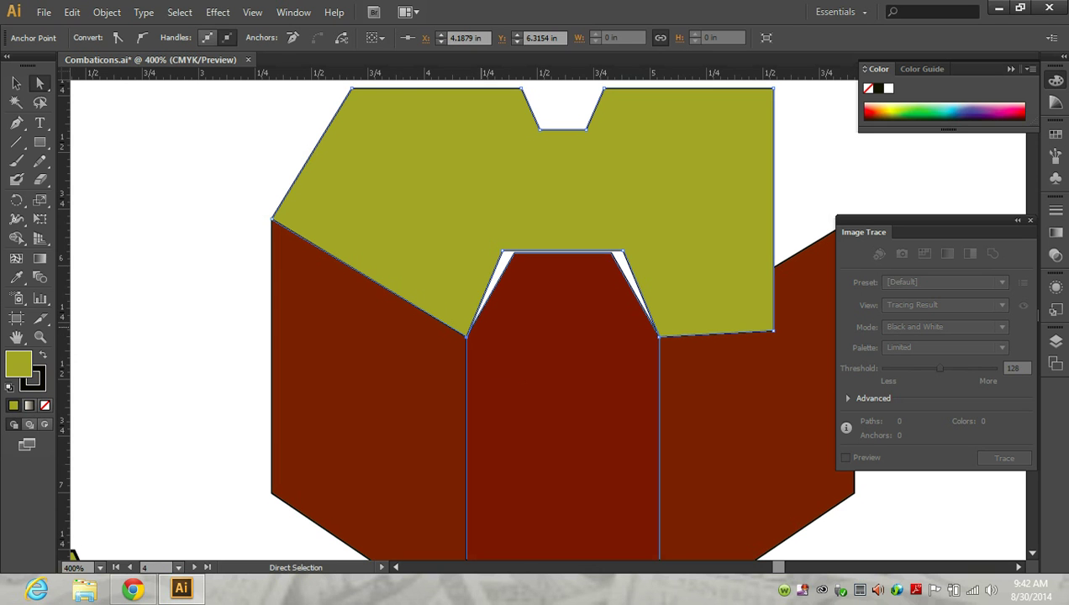
Step: Snap the notch's two inner points to the middle panel's top corners and the lower-right corner to the right panel's outer top corner
left_click_drag(502, 250, 515, 252)
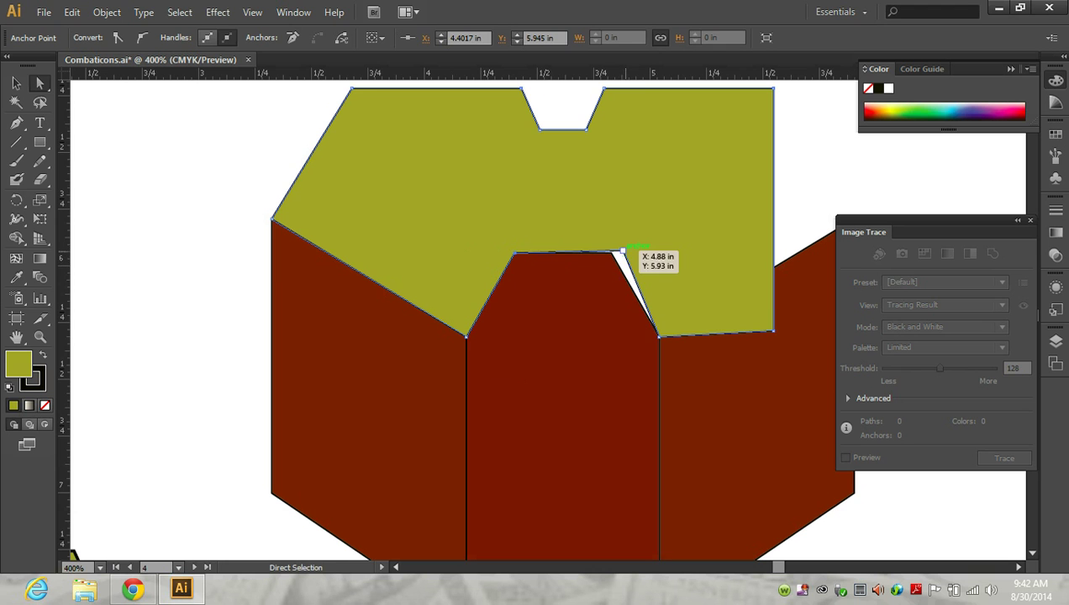
left_click_drag(622, 251, 614, 251)
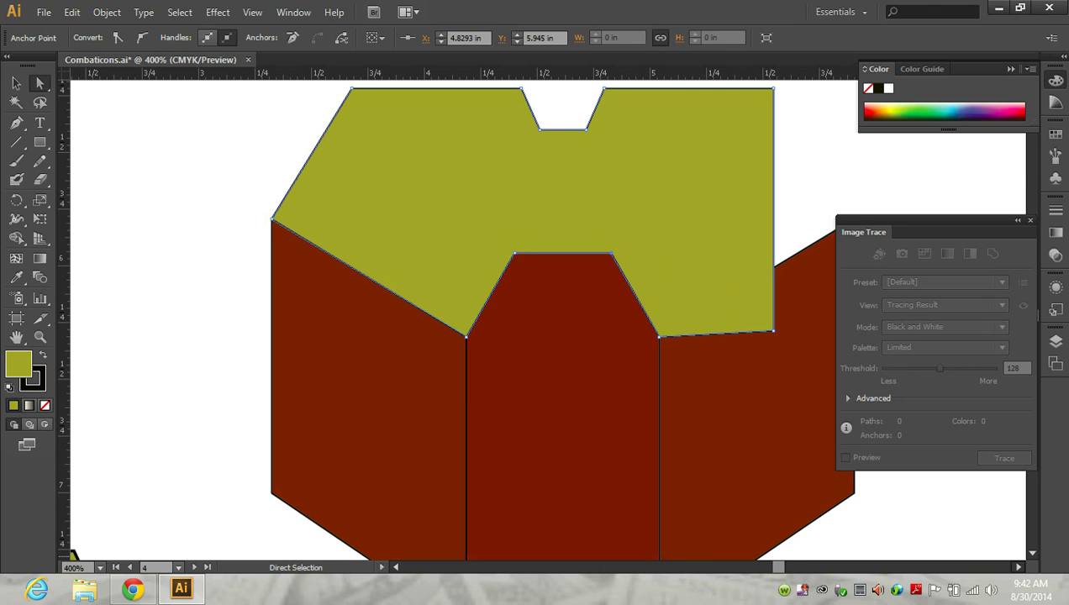
scroll(588, 422, "right", 4)
left_click_drag(604, 331, 685, 219)
scroll(686, 220, "up", 3)
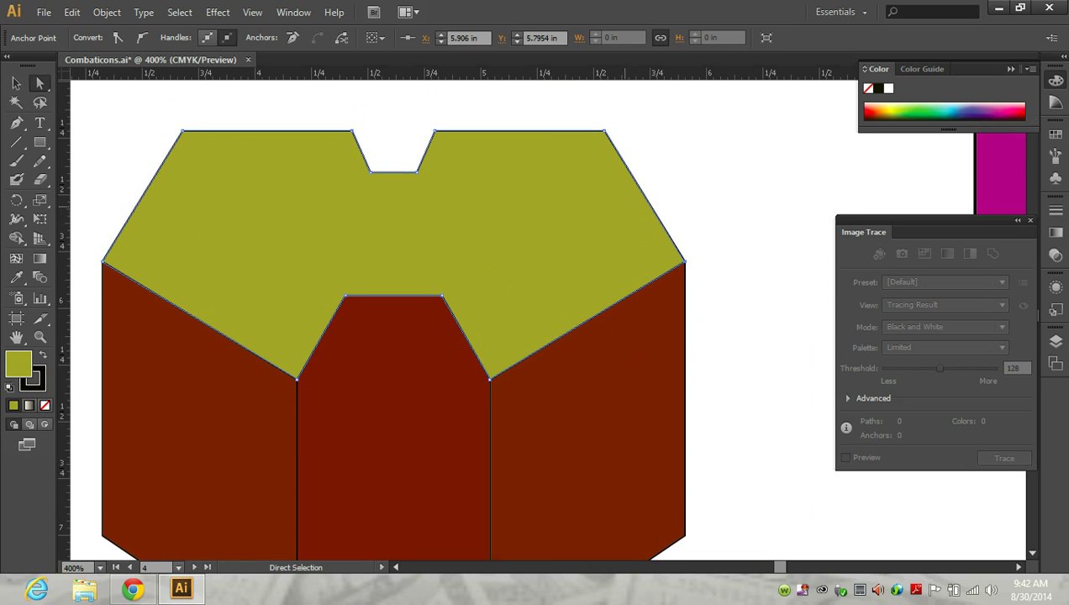
Step: Check the reference image in Chrome, and in Illustrator extend the green shape's two upper corners outward above the panels' outer edges
left_click(132, 590)
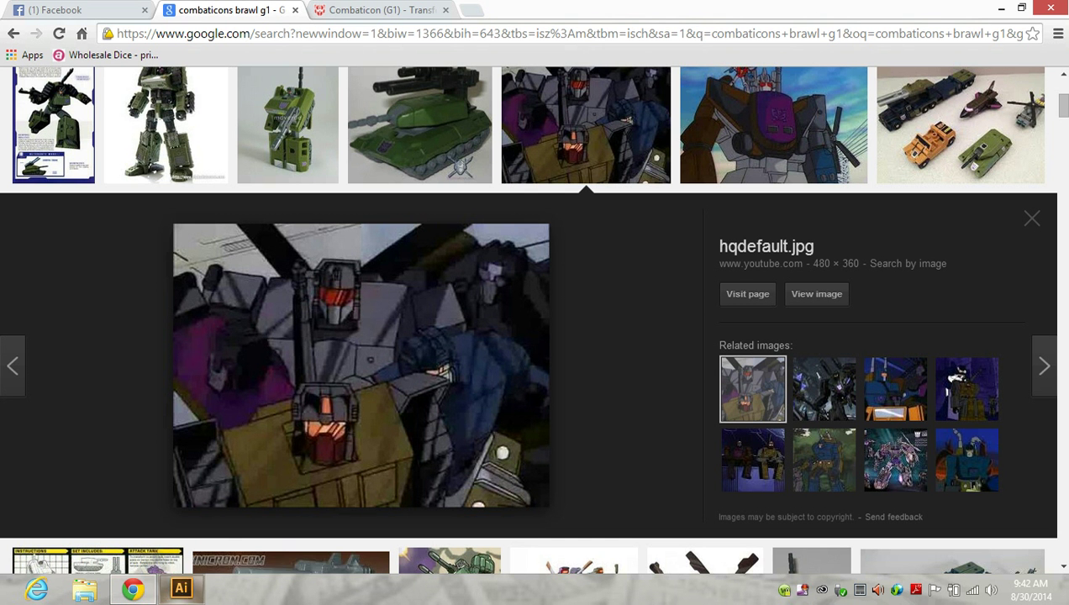
left_click(181, 589)
left_click_drag(603, 131, 684, 132)
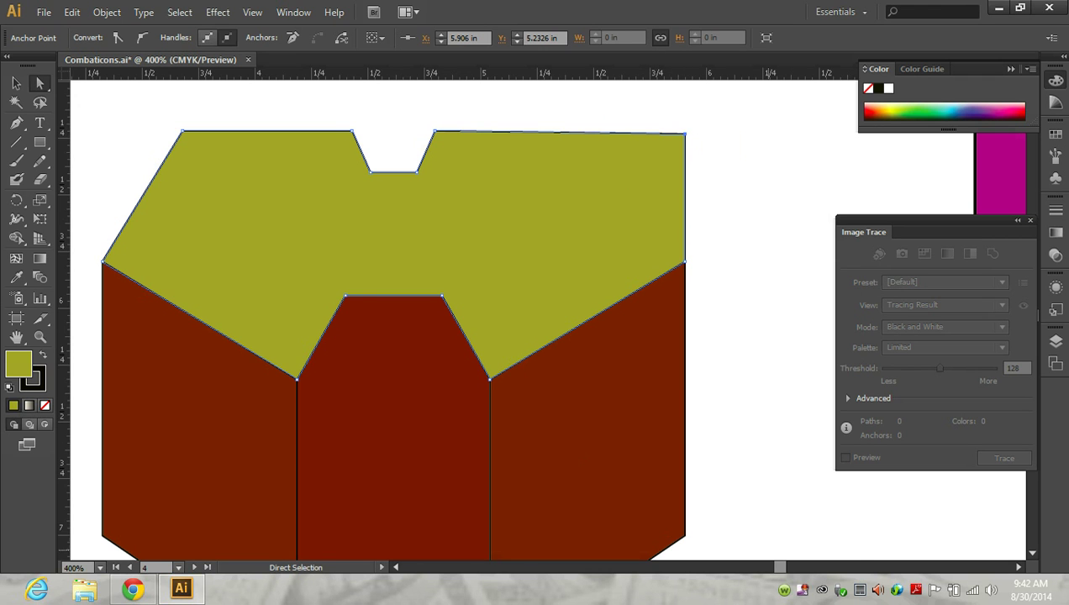
scroll(387, 135, "left", 5)
left_click_drag(387, 131, 306, 131)
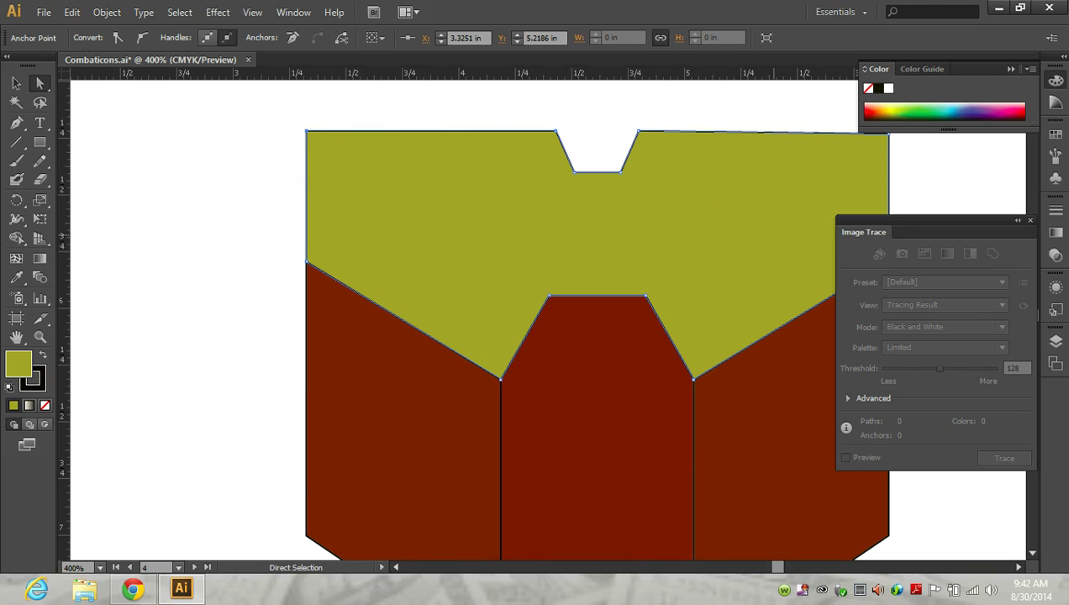
scroll(589, 337, "right", 3)
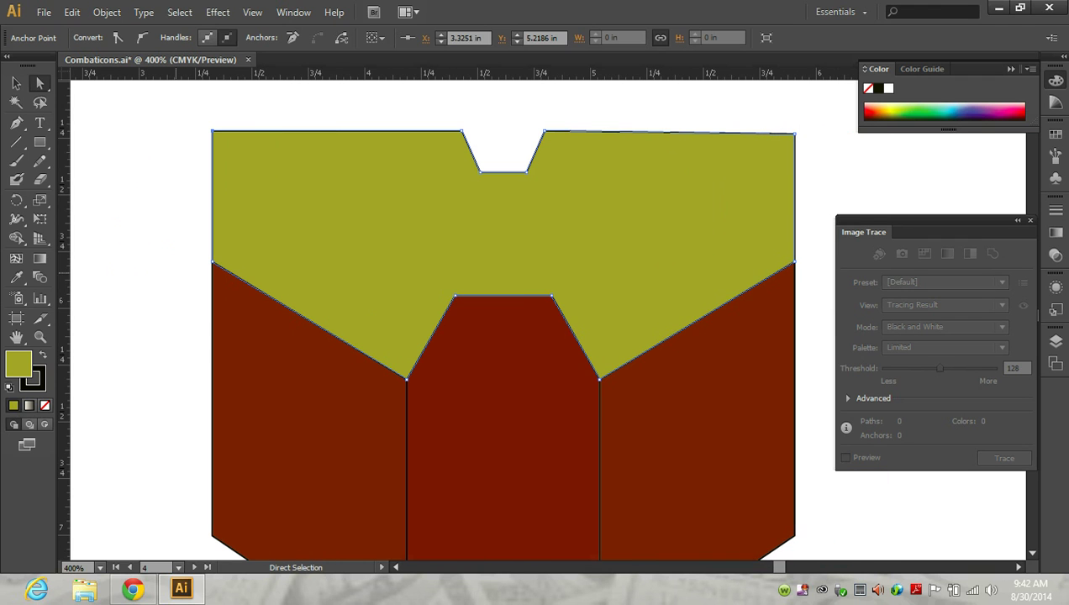
left_click_drag(795, 133, 795, 133)
Step: Duplicate the whole green shape and place the copy above the red panel assembly
key("ctrl+a")
left_click(16, 84)
scroll(303, 252, "down", 1)
scroll(301, 206, "down", 3)
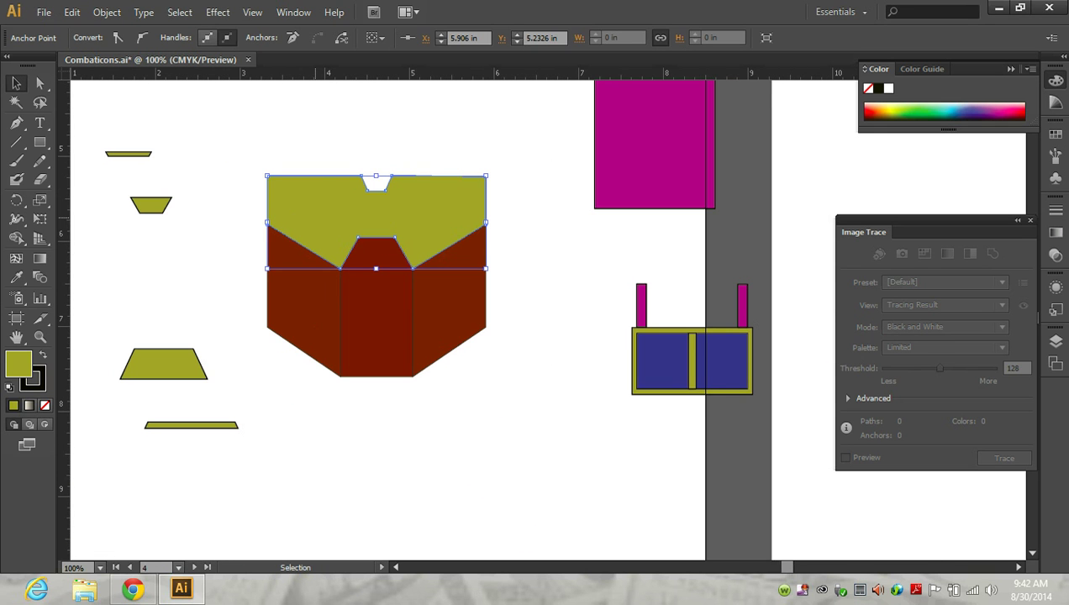
scroll(313, 217, "down", 2)
left_click_drag(342, 214, 334, 155)
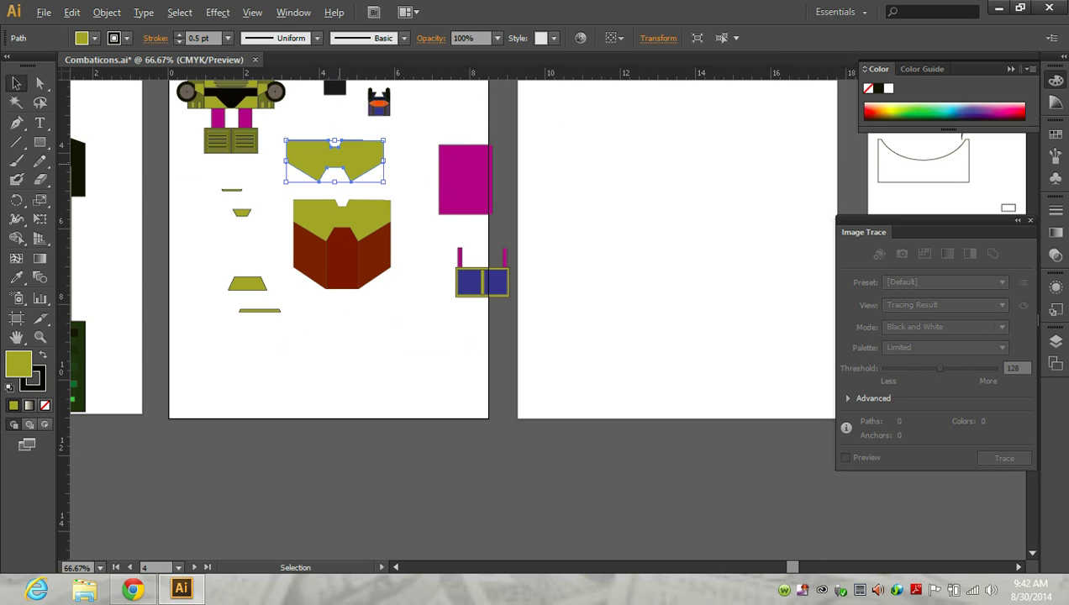
Step: Scale the duplicated green shape uniformly to 72%
scroll(338, 164, "up", 3)
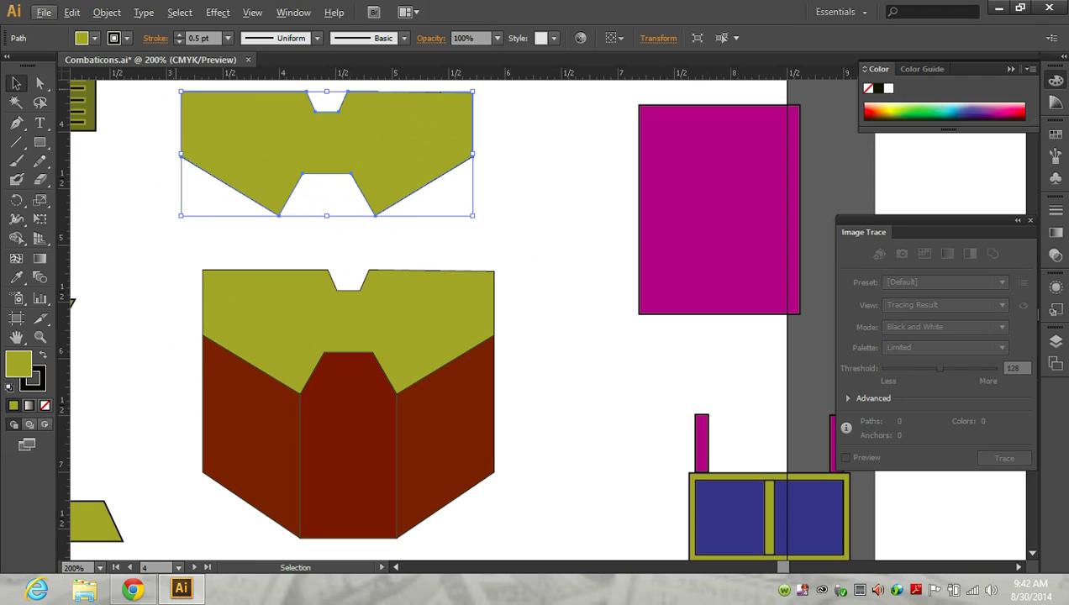
left_click_drag(181, 91, 196, 98)
key("ctrl+z")
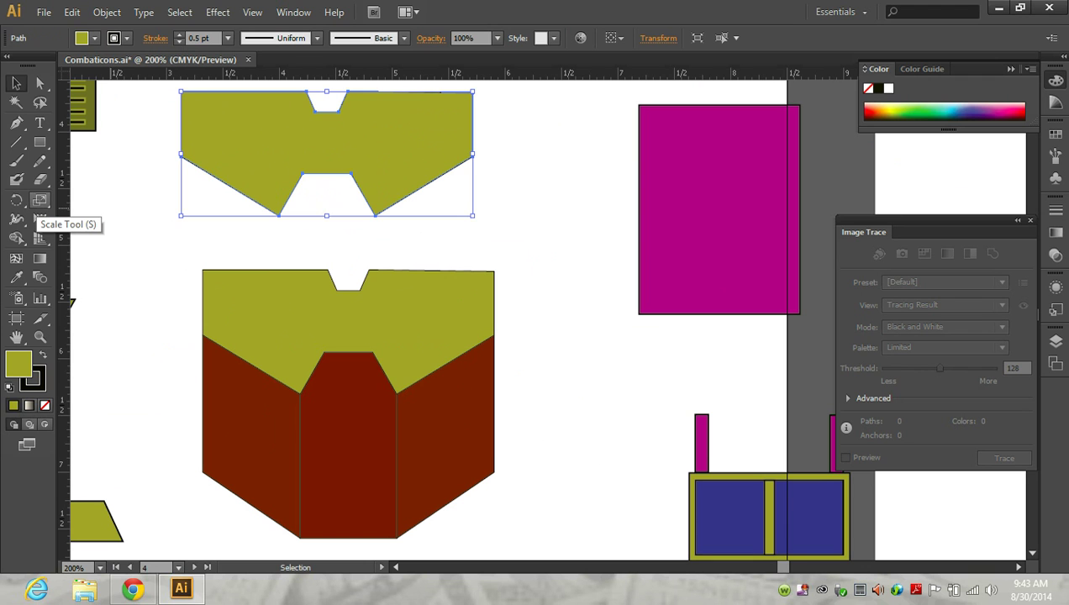
left_click(40, 200)
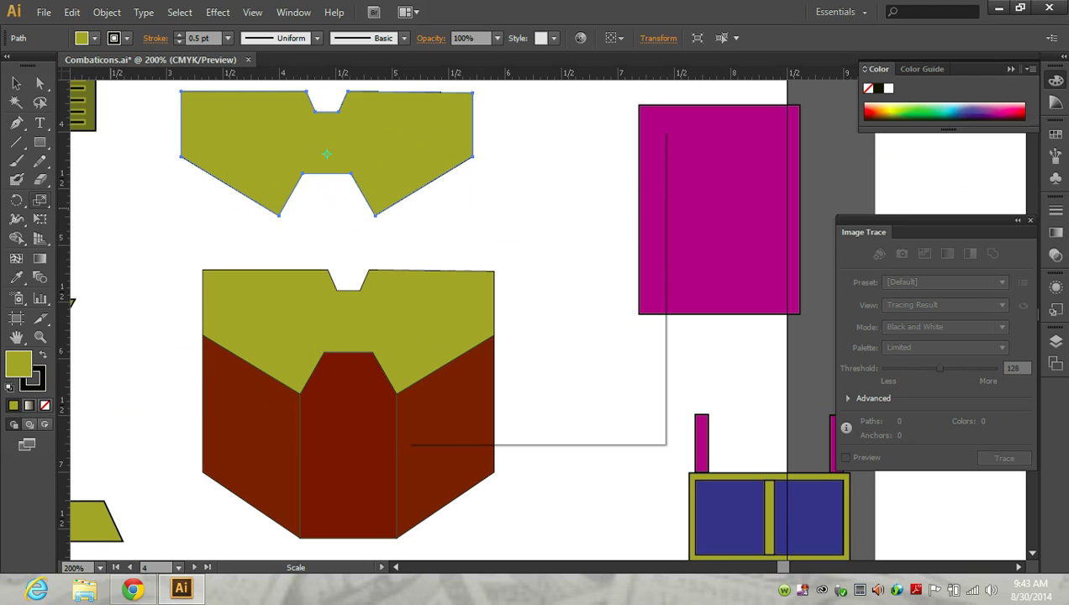
double_click(40, 200)
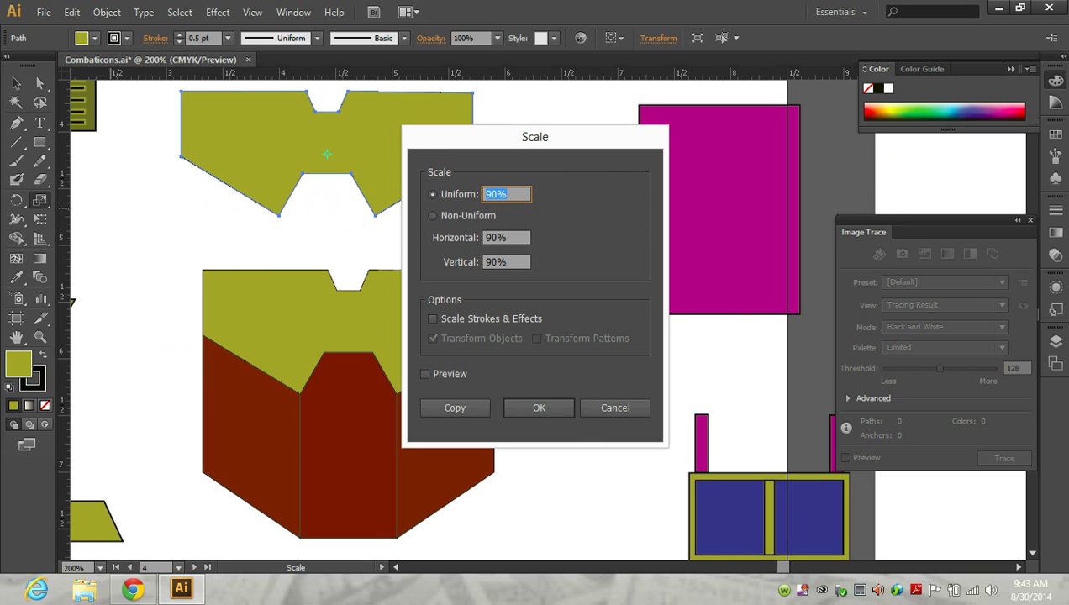
type("72")
key("Return")
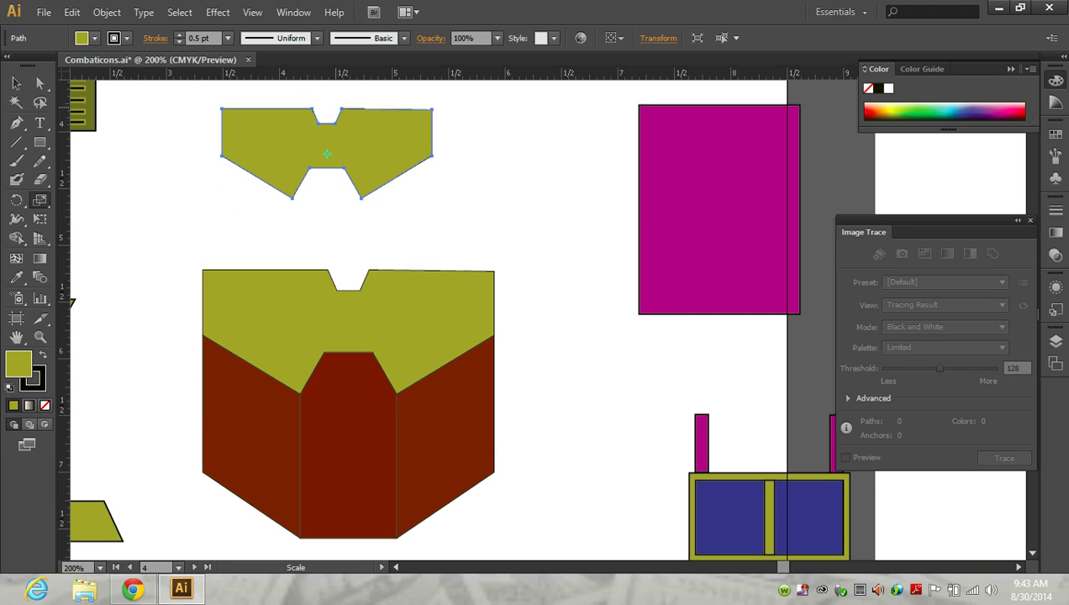
Step: Place the scaled copy centred inside the large green shape and bring it to the front
left_click(16, 82)
left_click_drag(327, 154, 350, 332)
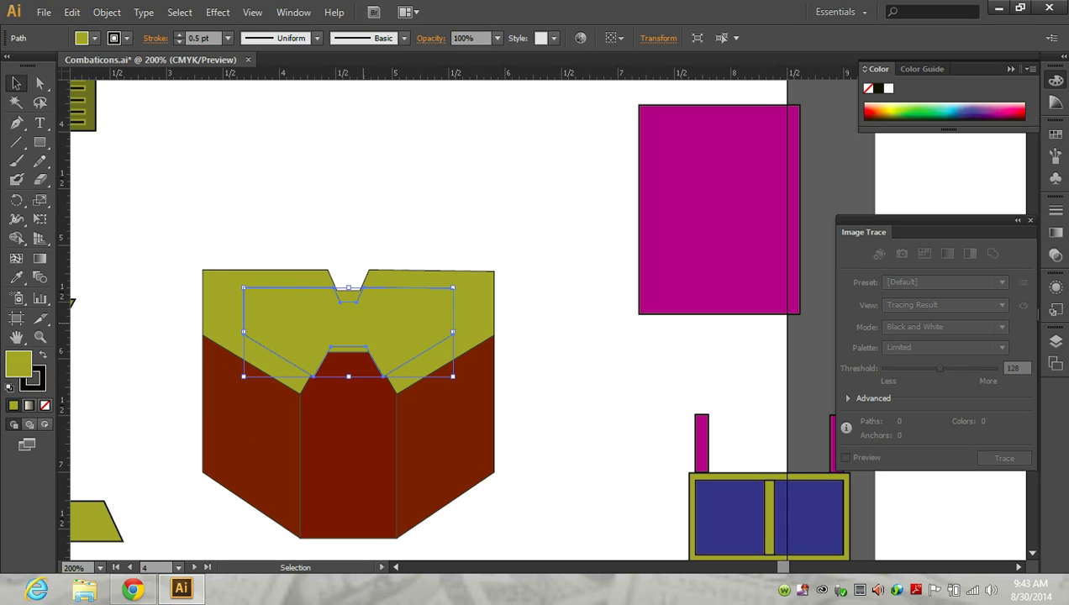
left_click(107, 11)
mouse_move(168, 48)
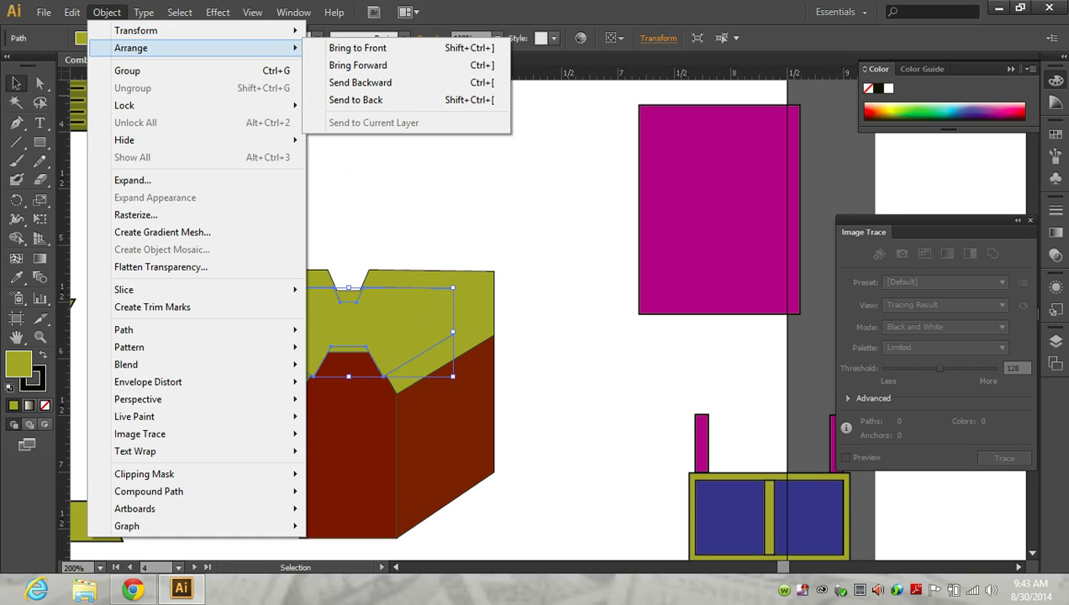
left_click(357, 48)
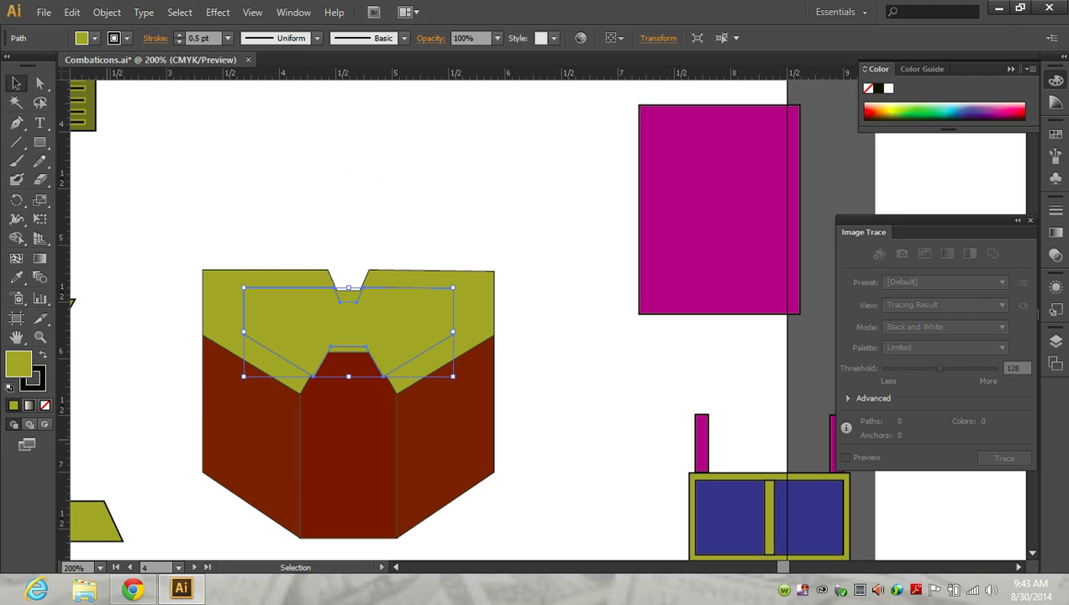
Step: Fill the smaller copy with the dark olive colour 666600
double_click(18, 363)
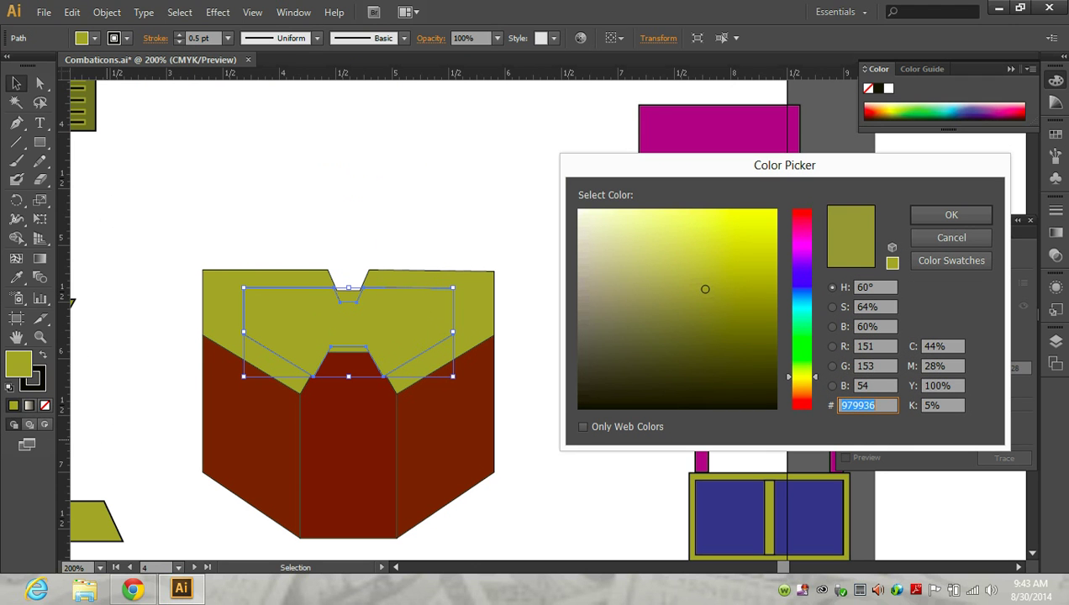
type("666600")
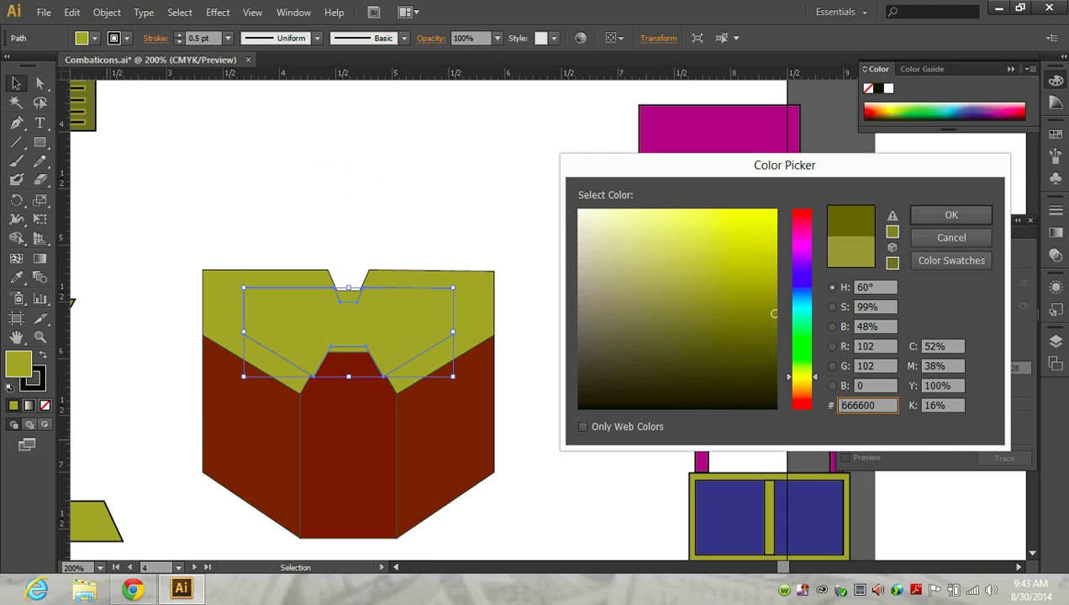
key("Return")
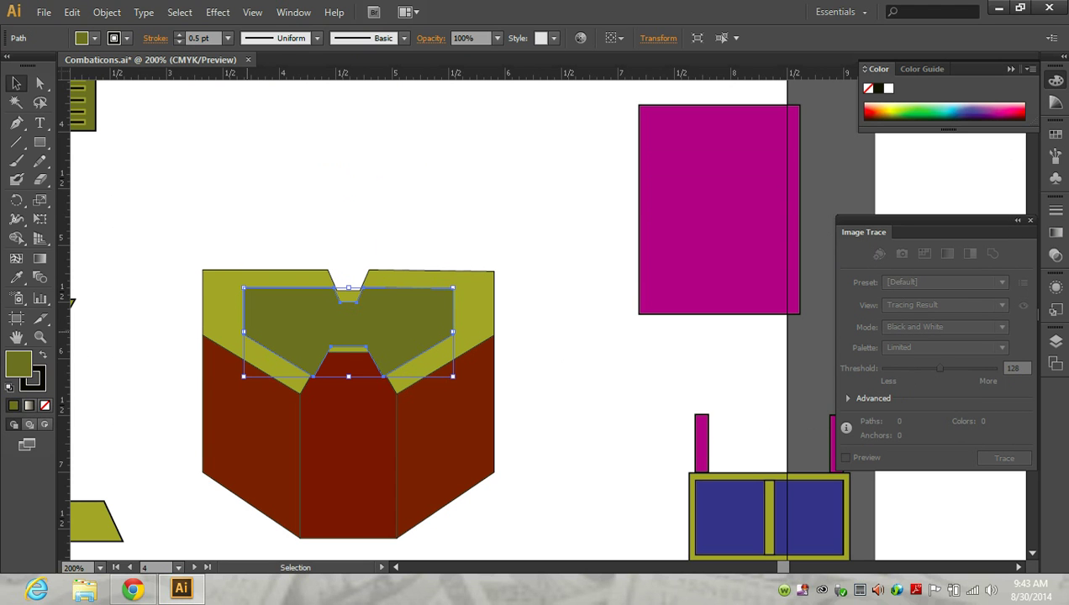
Step: Widen the dark olive inset on both sides until only a narrow light green border remains at its left and right edges
left_click_drag(243, 331, 213, 332)
left_click_drag(454, 332, 485, 331)
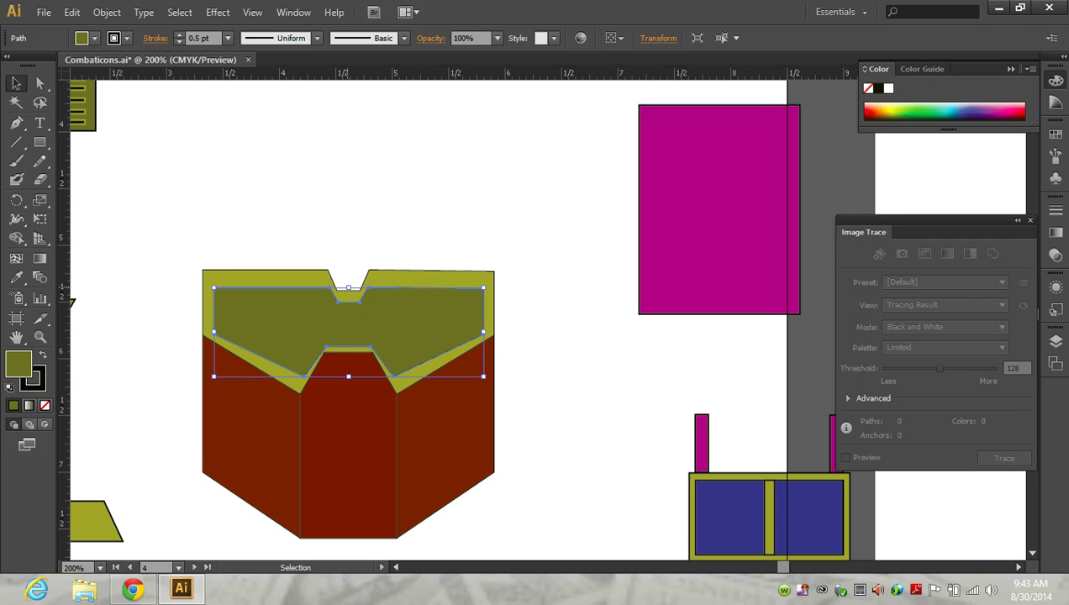
Step: Move the dark olive inset above the assembly and group the light green shape with the red panels
left_click_drag(348, 288, 374, 181)
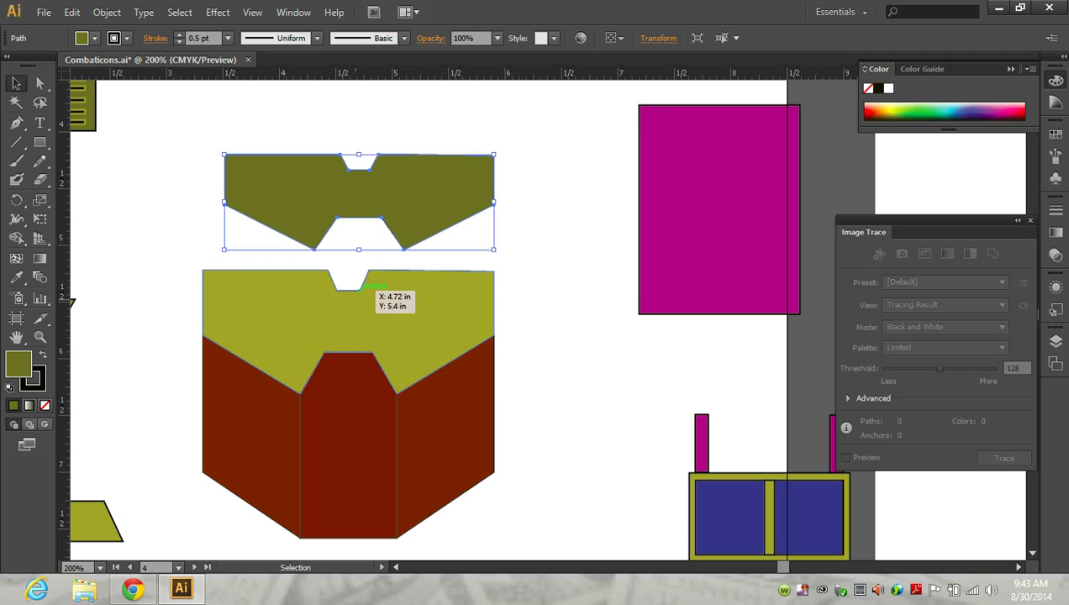
left_click_drag(178, 298, 519, 520)
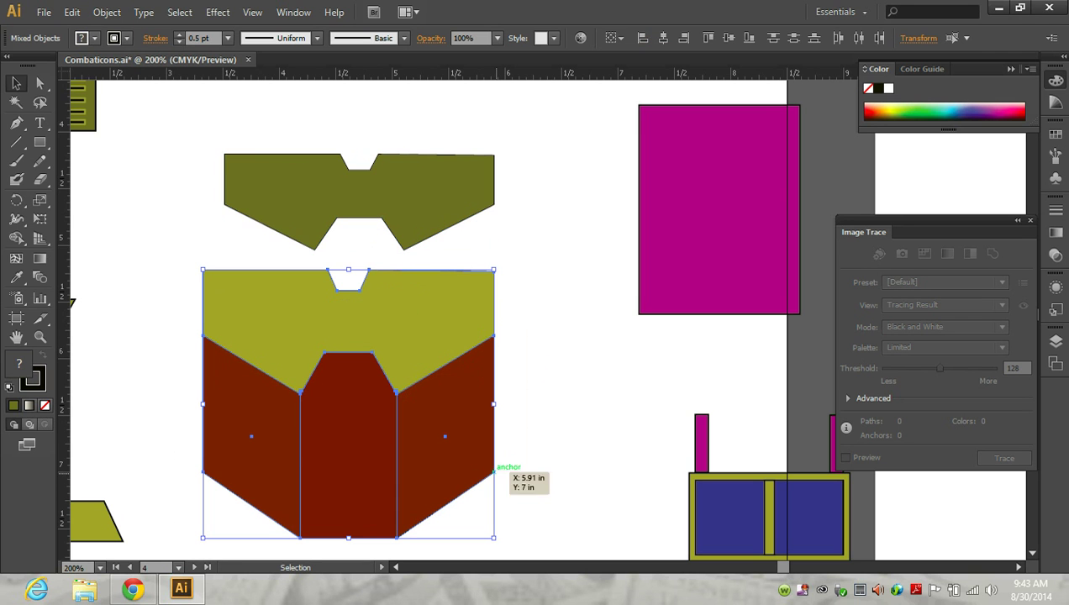
left_click(107, 12)
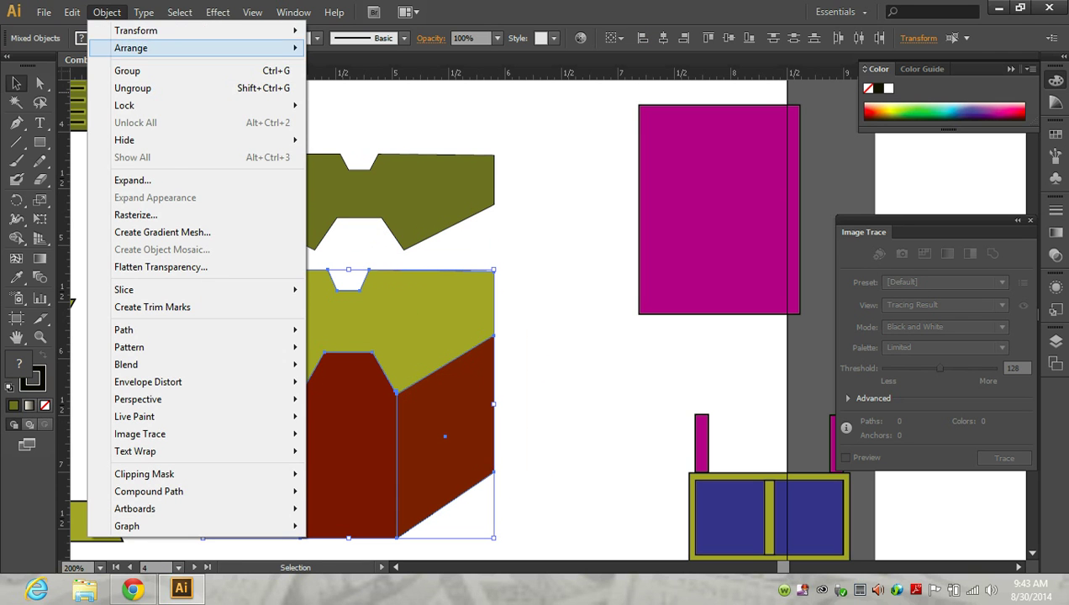
left_click(126, 71)
Step: Place the dark olive inset back inside the light green shape, centred horizontally between its side edges
left_click_drag(359, 203, 348, 329)
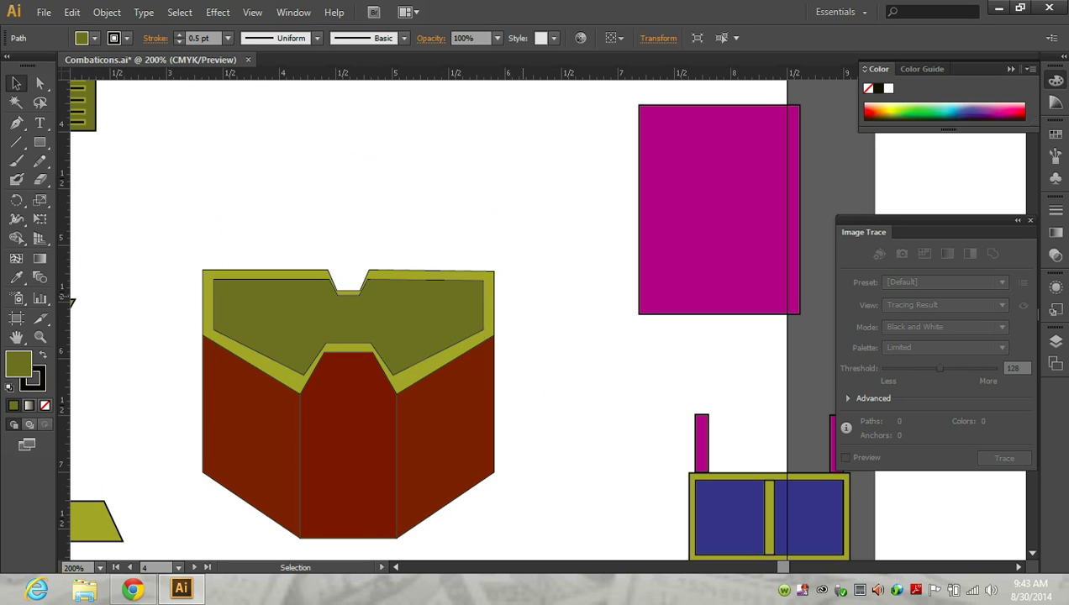
key("ctrl+shift+a")
left_click_drag(189, 233, 519, 500)
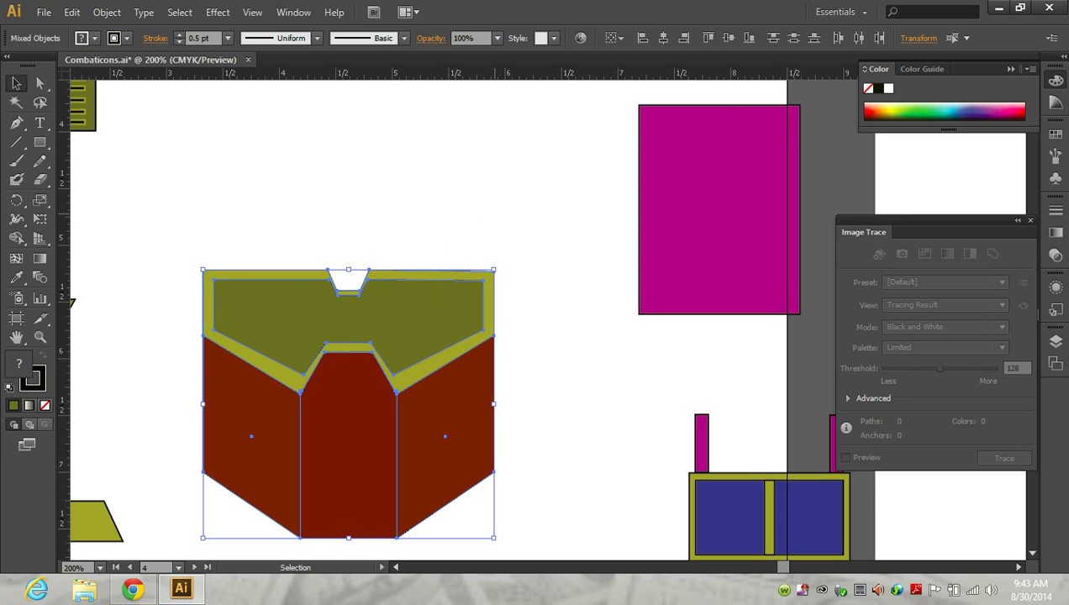
left_click(517, 219)
Step: Nudge the dark olive inset down and shorten it slightly from its lower edge to even out the light green border
left_click(432, 316)
key("Down")
key("Down")
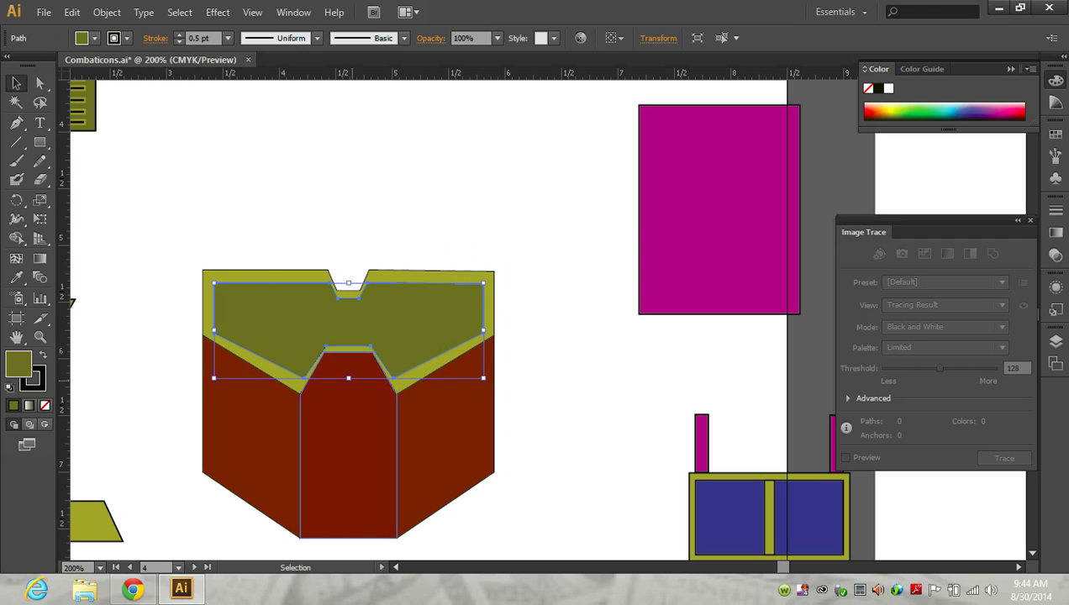
left_click_drag(348, 378, 348, 371)
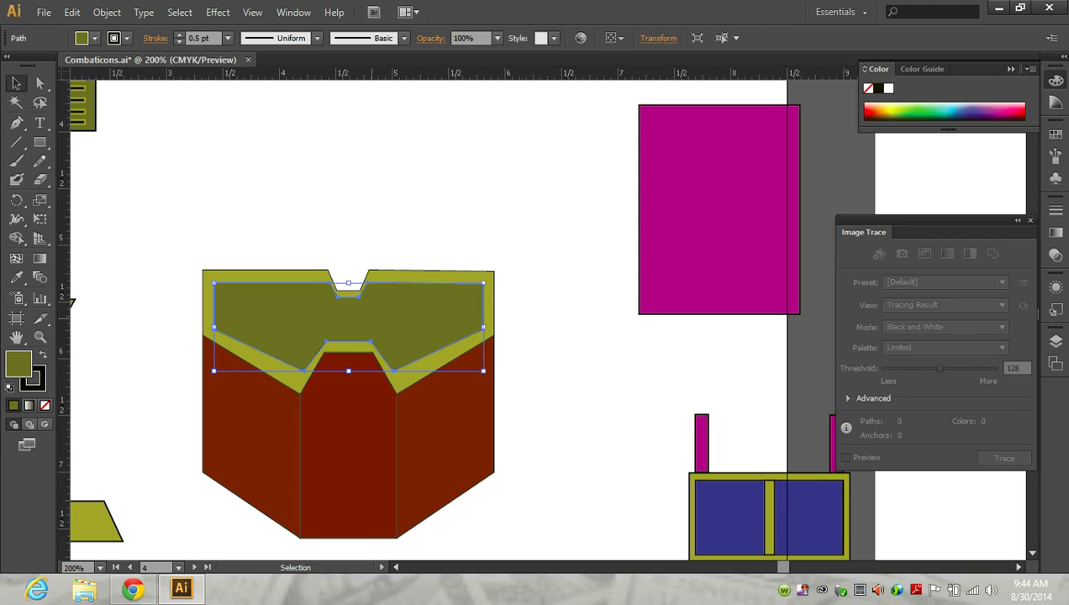
key("Down")
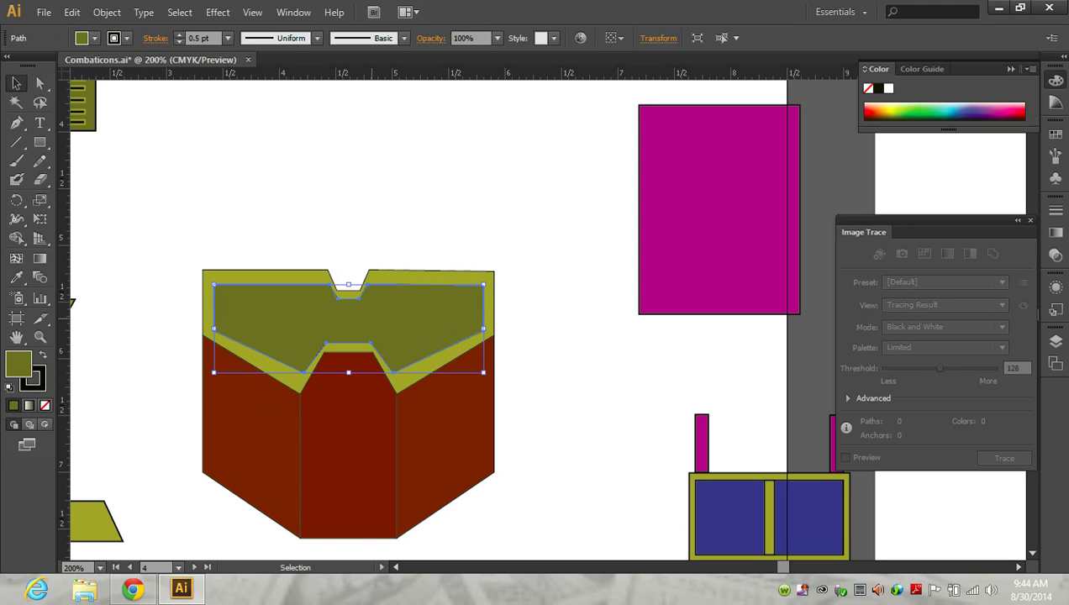
key("ctrl+shift+a")
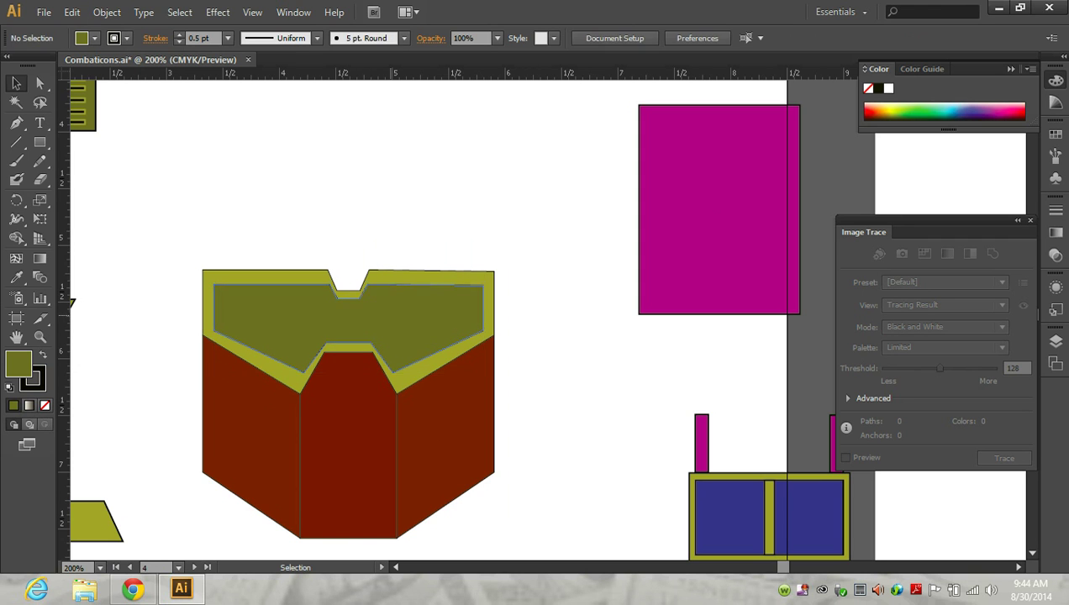